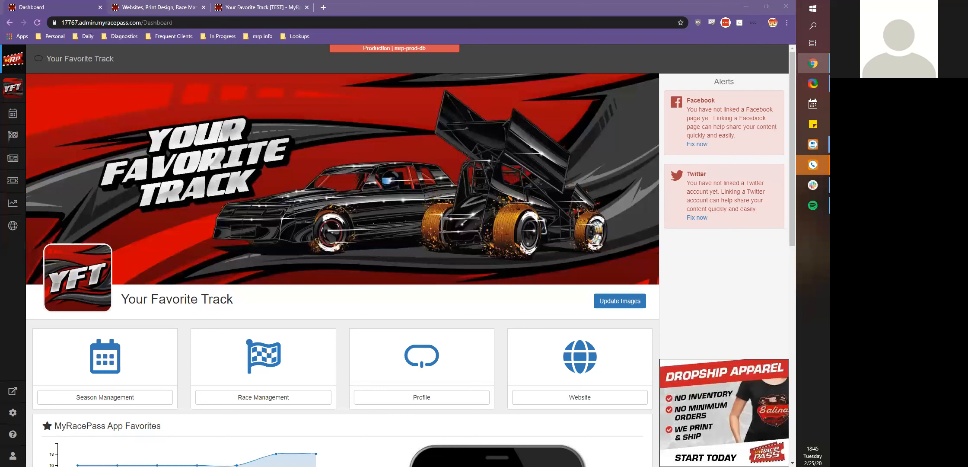
- Close the two extra browser tabs, keeping only the track's Dashboard open
left_click(201, 9)
left_click(203, 7)
left_click(203, 8)
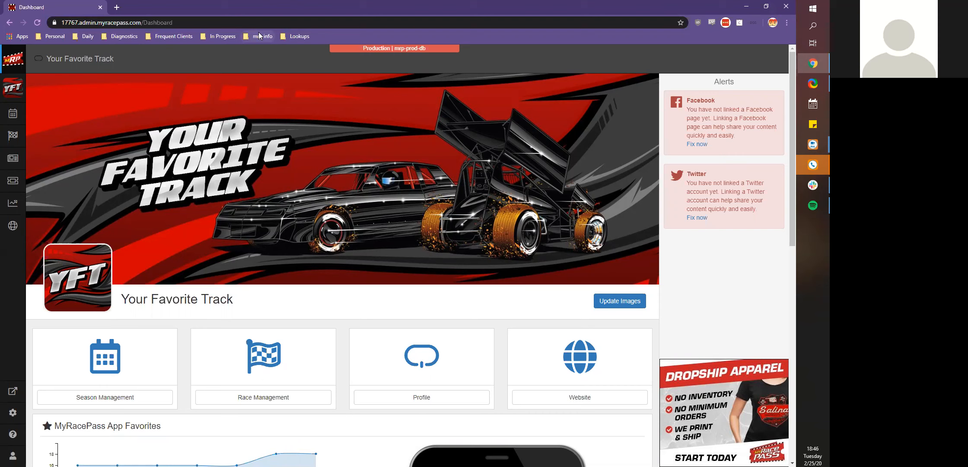
- Open Season Management for the 2020 season and look over its upcoming and recent events
left_click(12, 115)
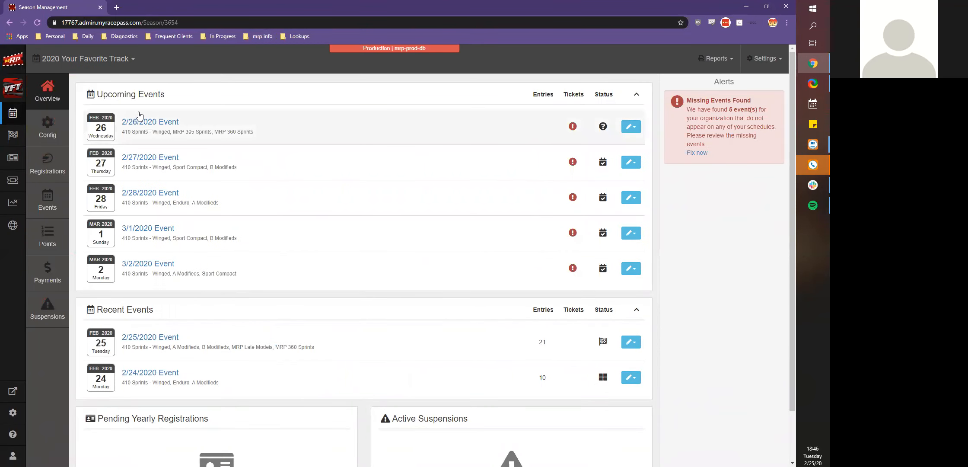
scroll(139, 116, "down", 2)
scroll(140, 116, "up", 2)
scroll(139, 116, "down", 2)
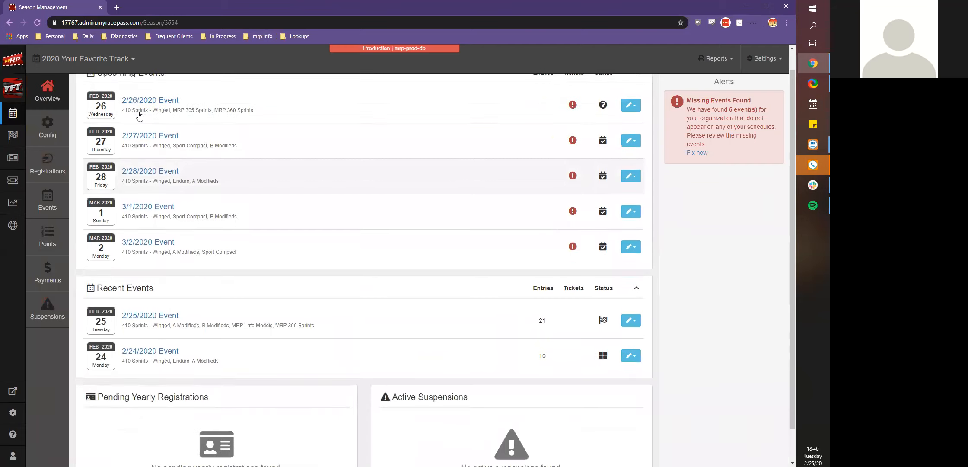
scroll(240, 296, "up", 2)
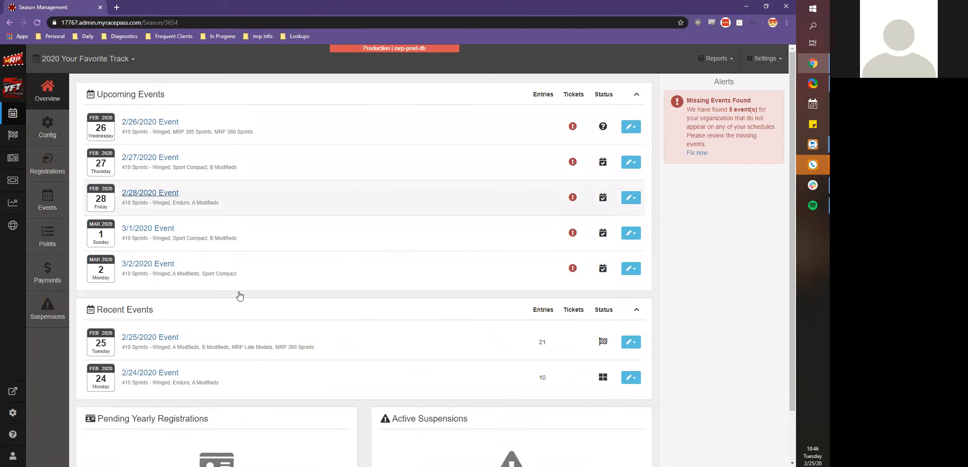
- Open the season's registrations and review the yearly, event and general registration entries
left_click(45, 171)
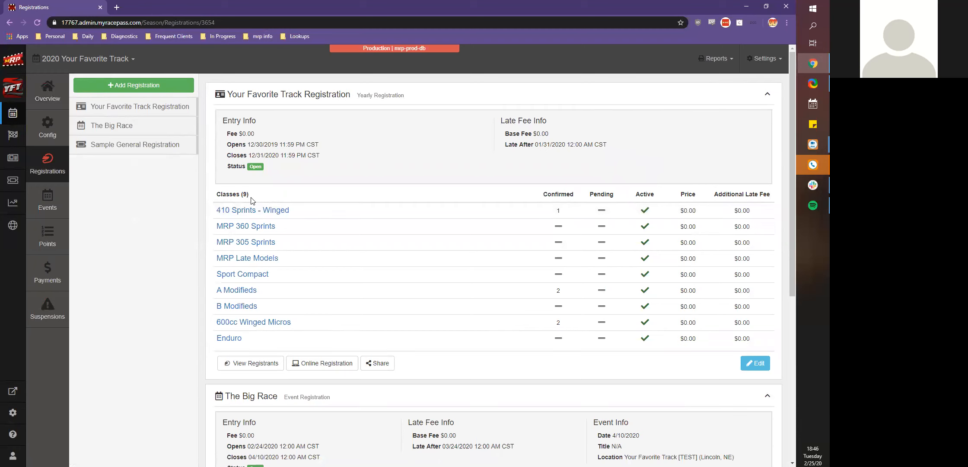
scroll(251, 200, "down", 5)
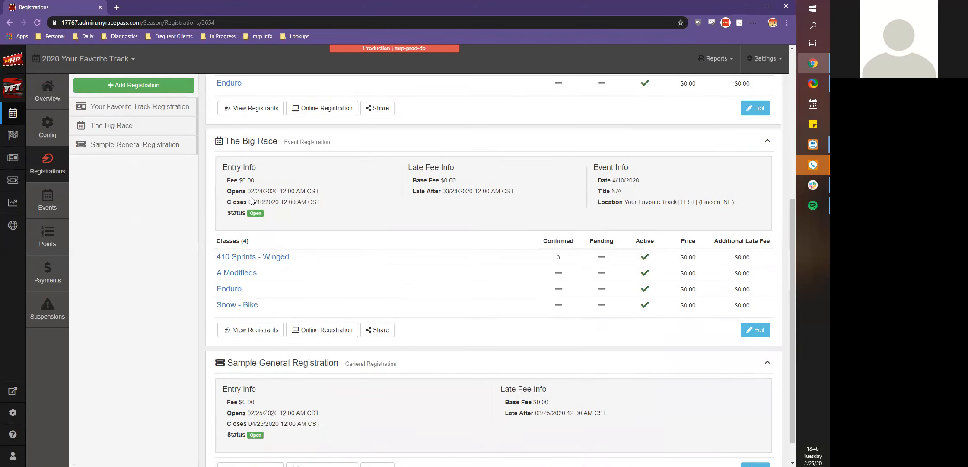
scroll(252, 200, "up", 6)
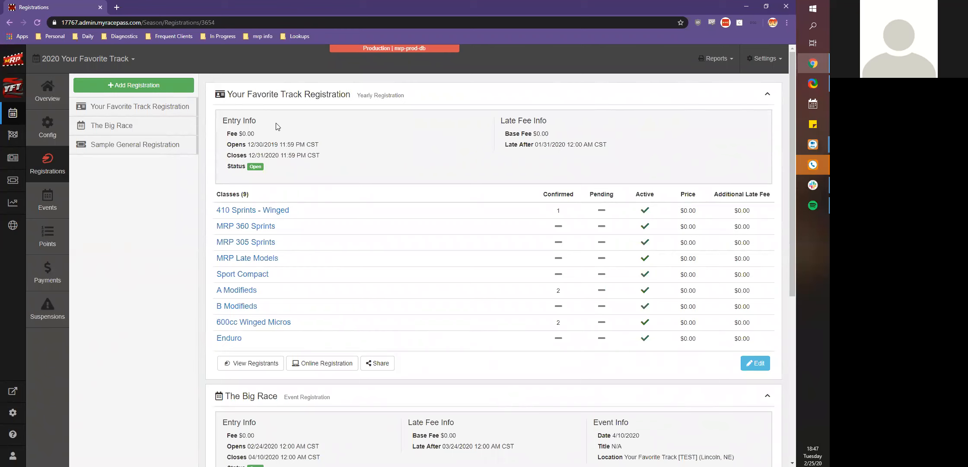
scroll(202, 107, "down", 6)
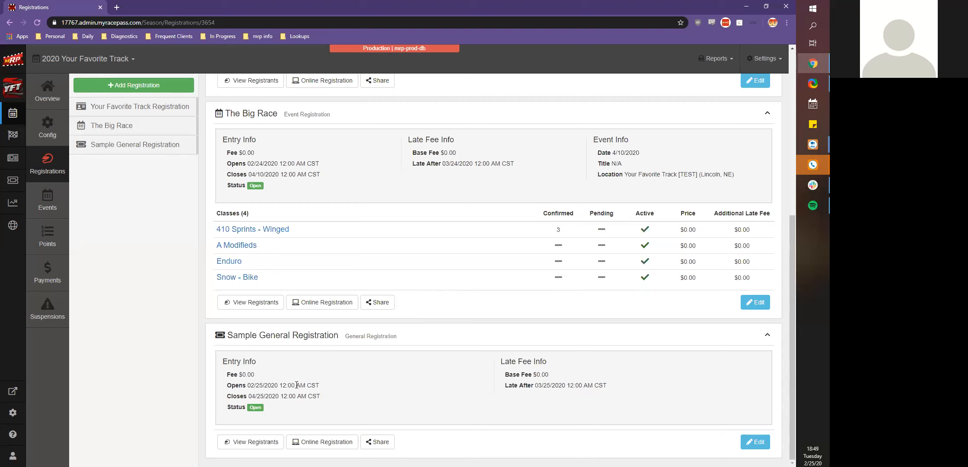
scroll(297, 385, "up", 6)
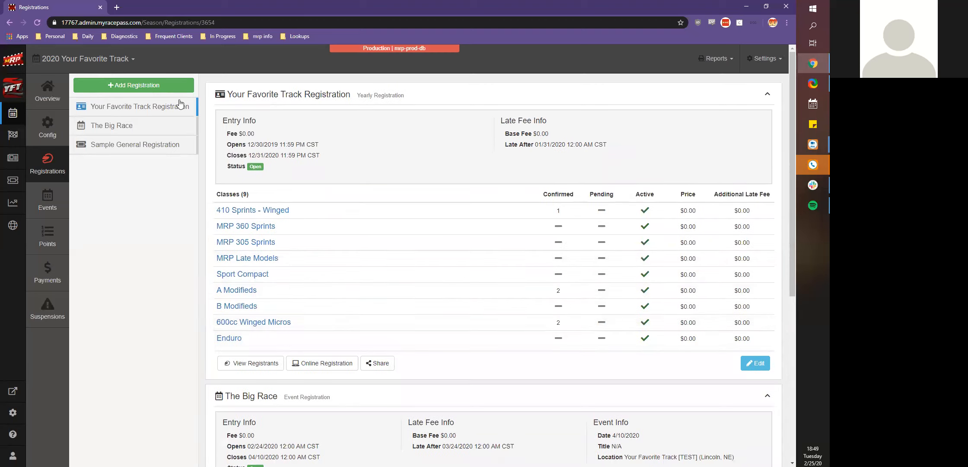
- Start adding an Event Registration to examine its form fields, and close the form without adding it
left_click(147, 85)
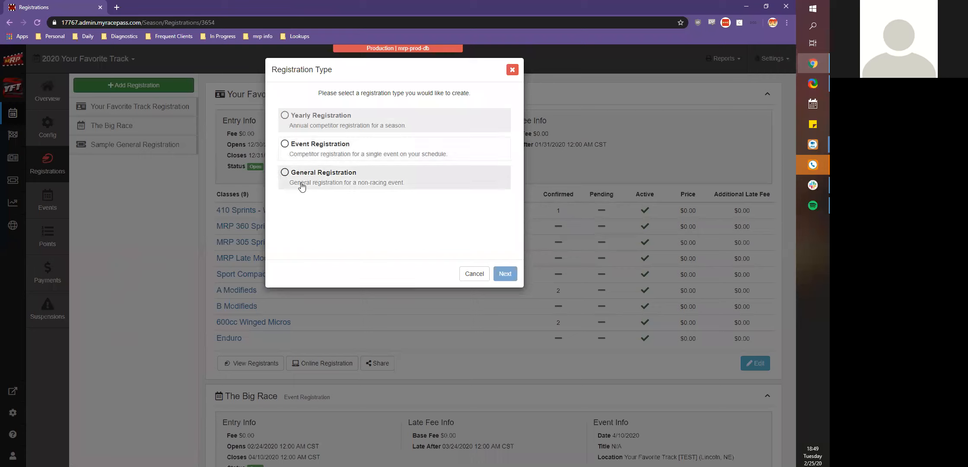
left_click(317, 154)
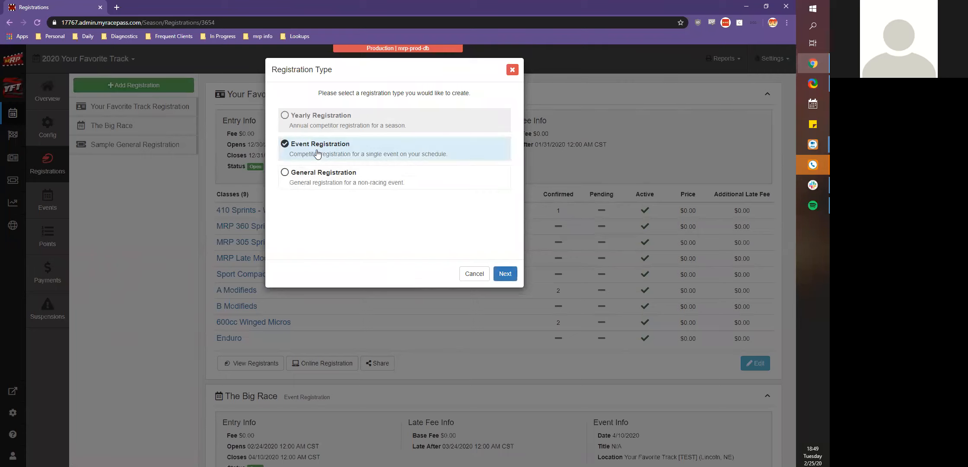
left_click(503, 273)
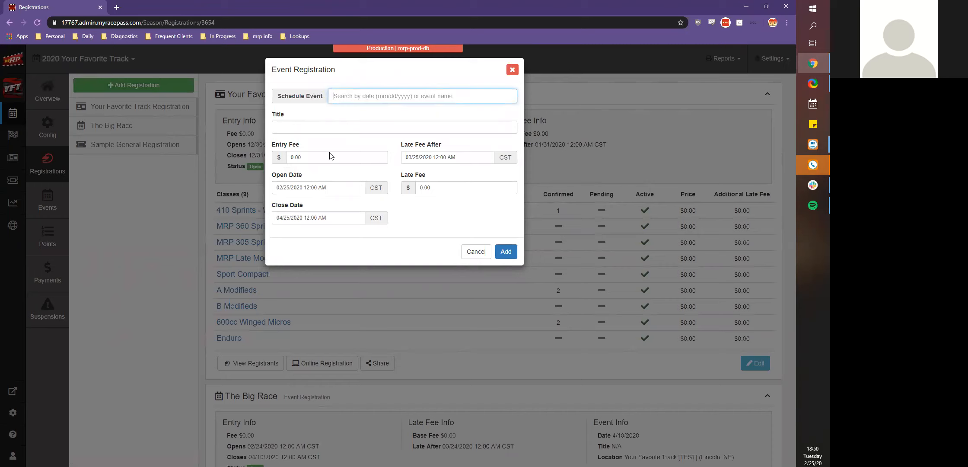
left_click(513, 70)
- Start adding a General Registration to examine its form fields, and close the form without adding it
left_click(180, 82)
left_click(300, 166)
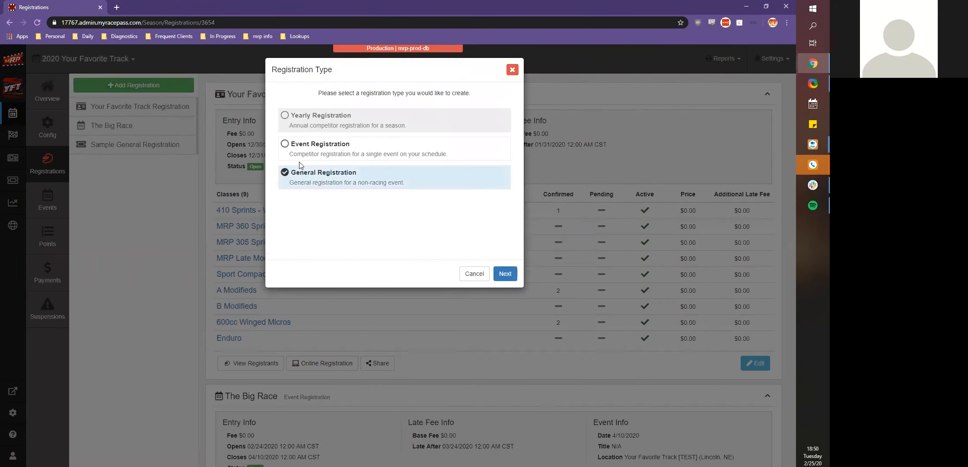
left_click(505, 273)
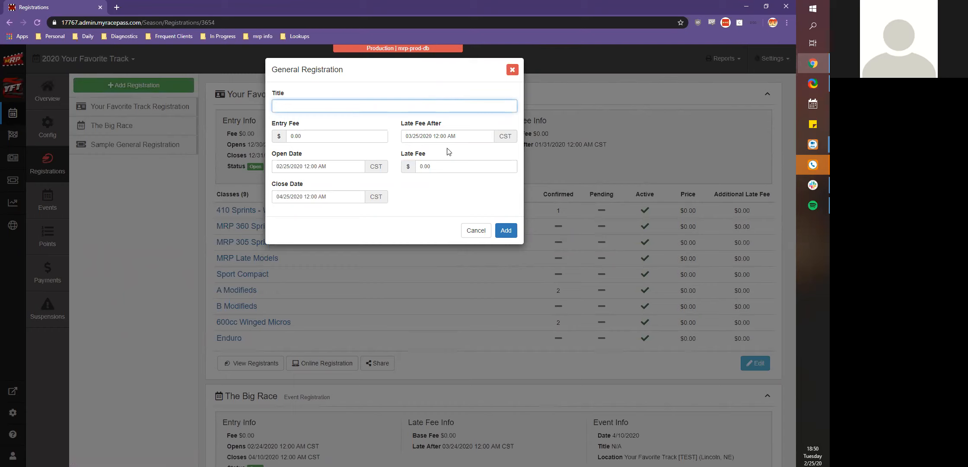
left_click(510, 68)
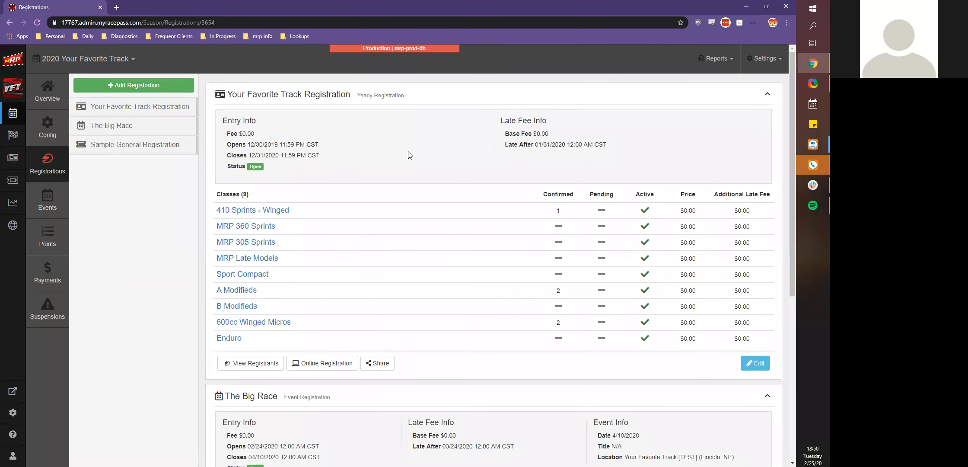
- Open the yearly Your Favorite Track Registration for editing and look over its details and class list
scroll(432, 195, "down", 2)
scroll(510, 263, "up", 2)
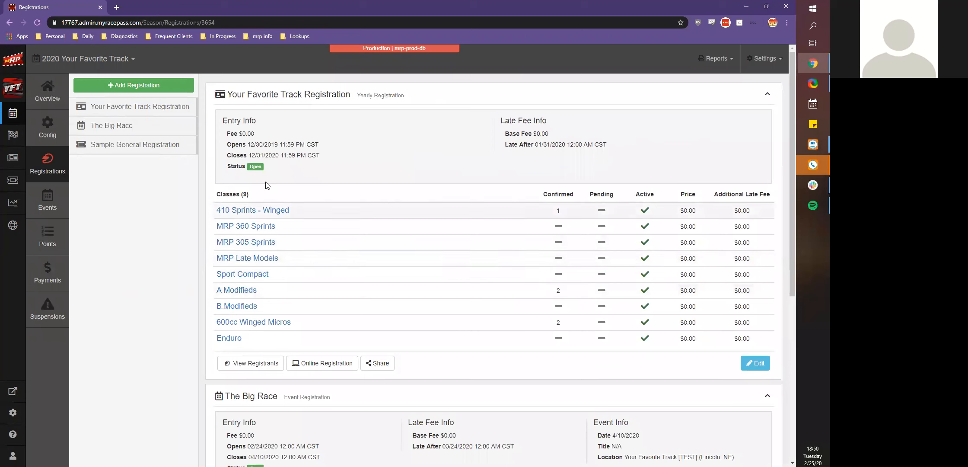
left_click(749, 365)
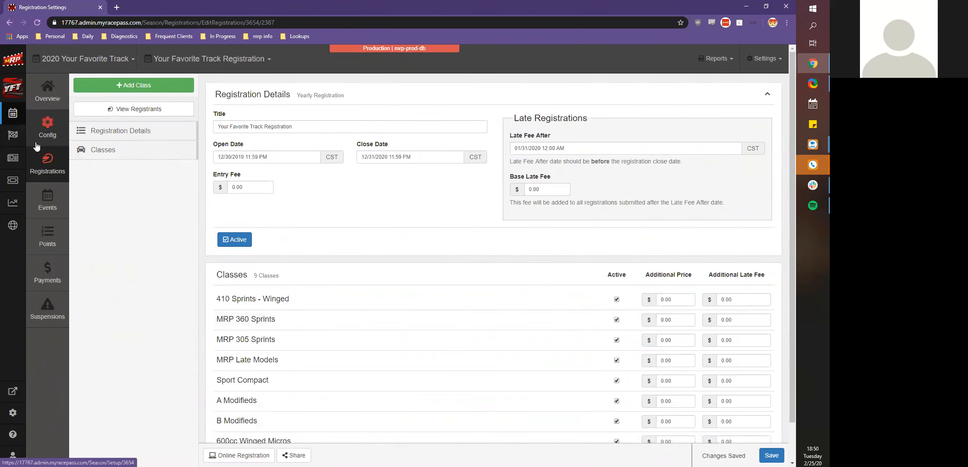
scroll(65, 168, "down", 1)
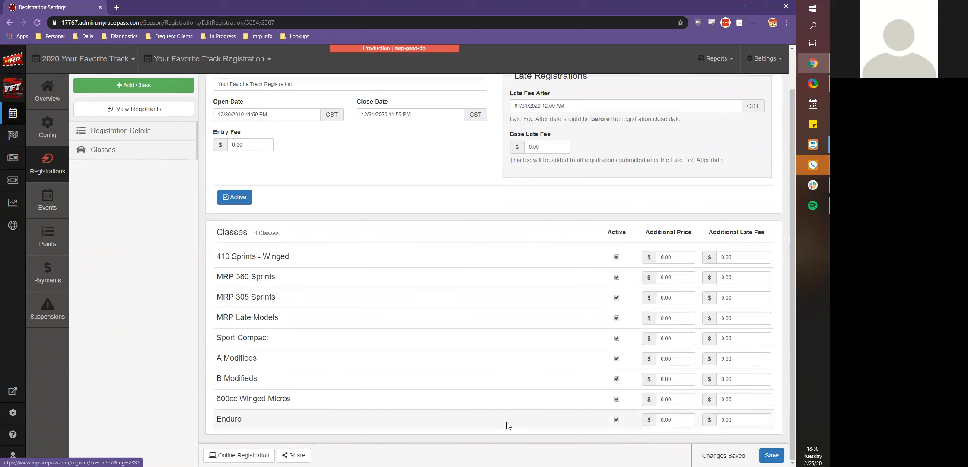
scroll(337, 273, "up", 1)
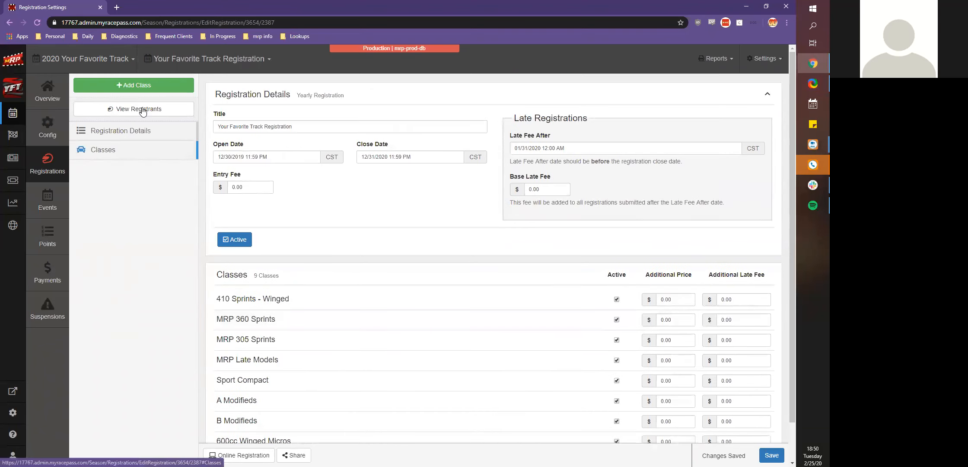
- Examine the season classes that can be added to the yearly registration, and close the list without adding any
left_click(156, 84)
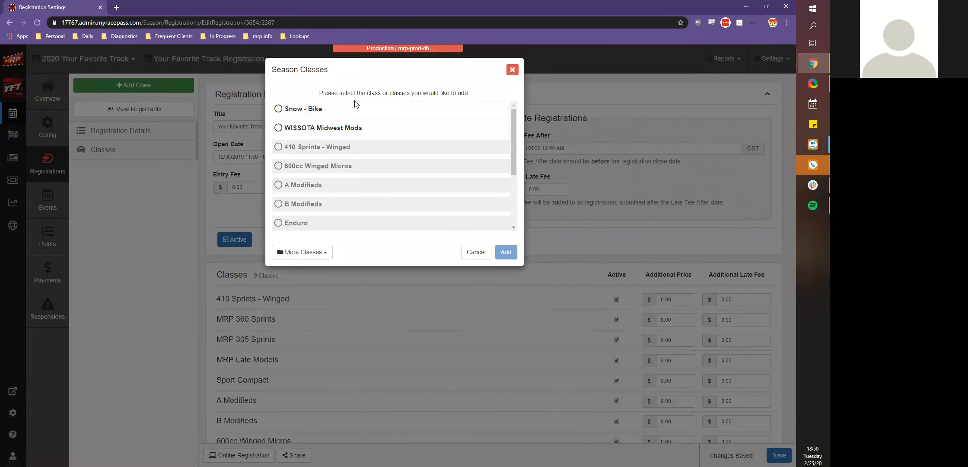
scroll(329, 147, "down", 3)
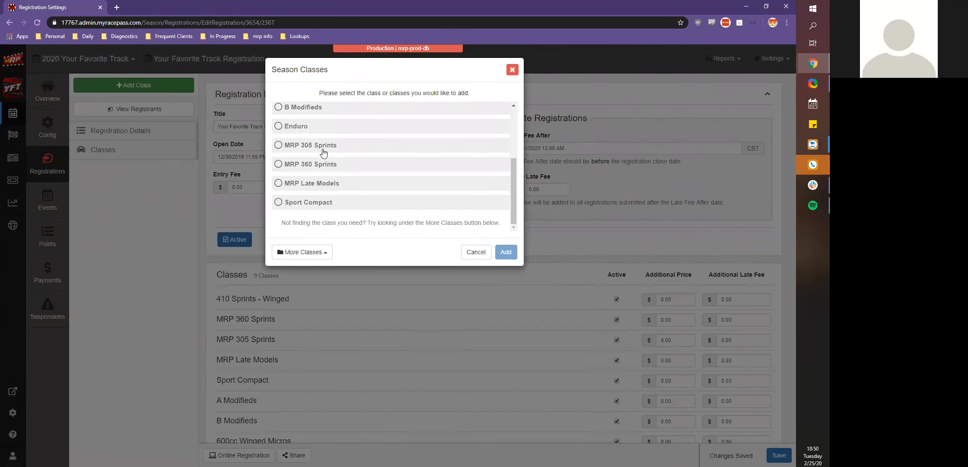
scroll(389, 172, "up", 3)
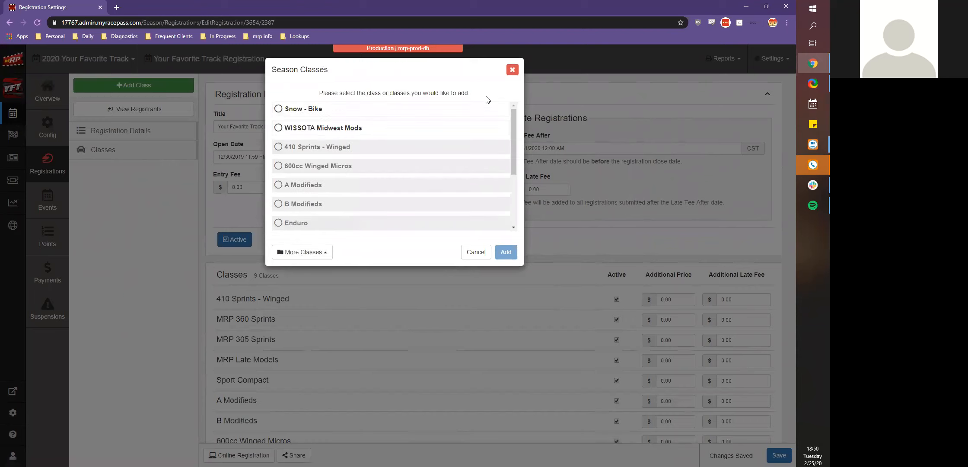
left_click(512, 70)
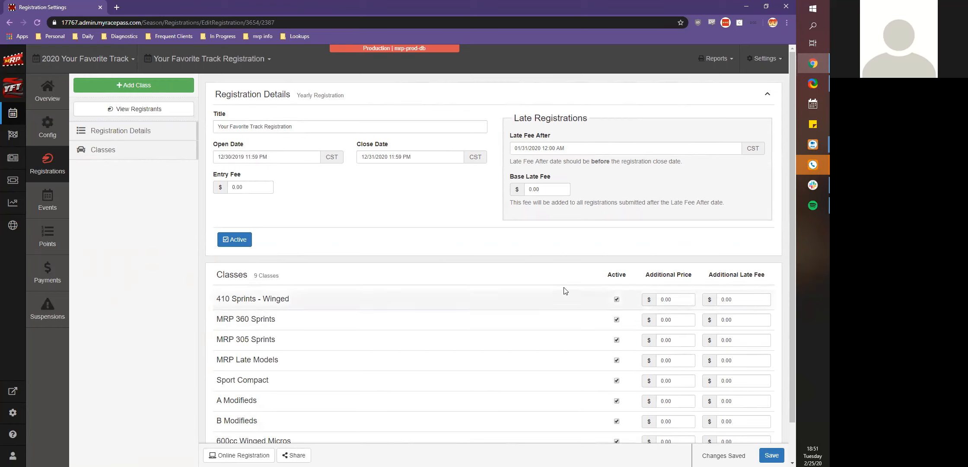
- Examine the yearly registration's entry fee, base late fee, and the additional price and late fee fields per class
scroll(663, 302, "down", 1)
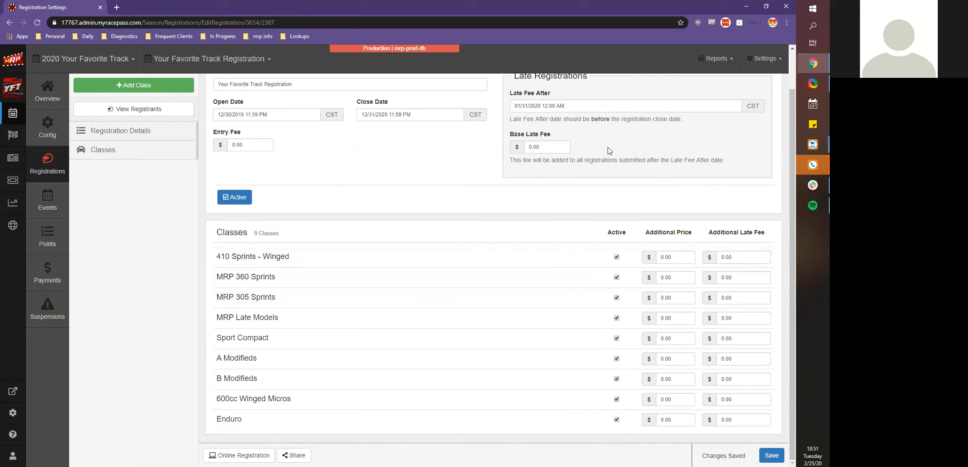
mouse_move(682, 230)
scroll(284, 203, "up", 1)
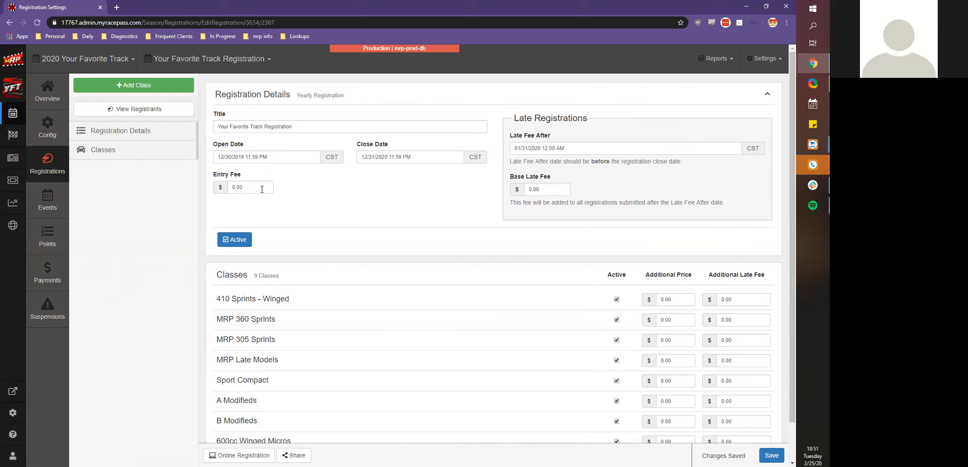
scroll(261, 189, "down", 1)
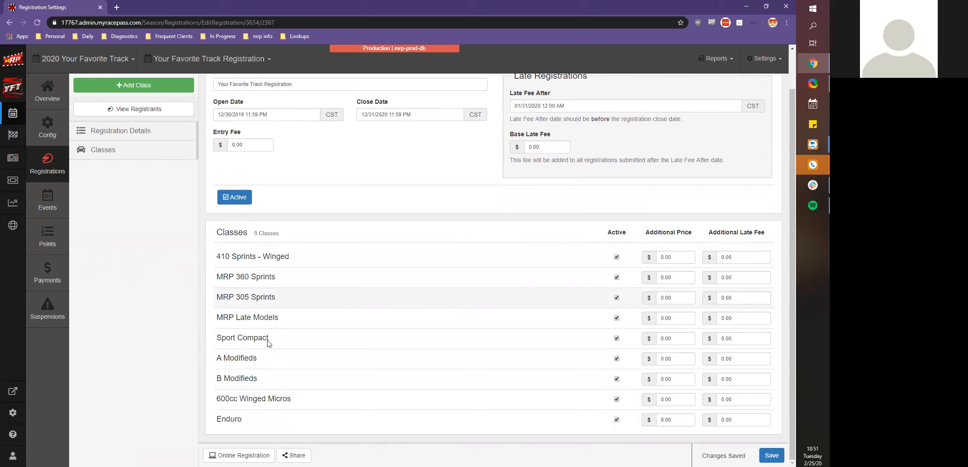
- Return to the registrations list and open the online registration page of the yearly Your Favorite Track Registration
left_click(57, 161)
scroll(359, 207, "down", 6)
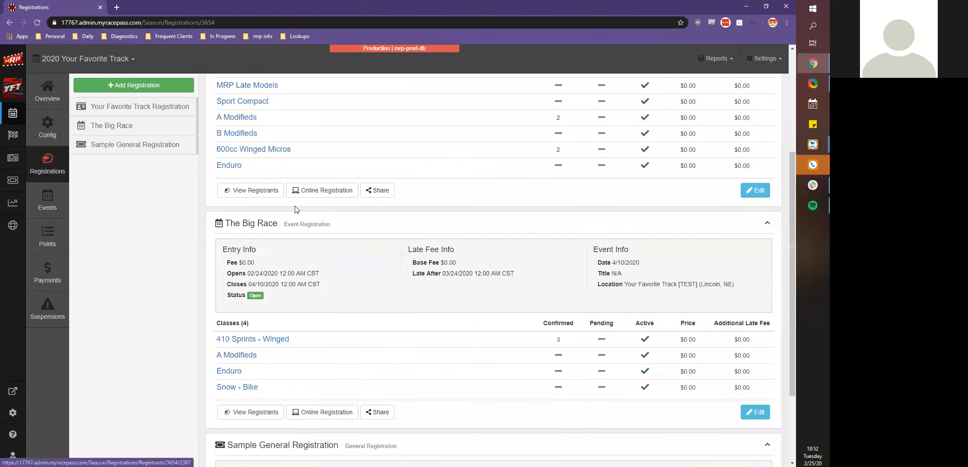
scroll(374, 225, "down", 1)
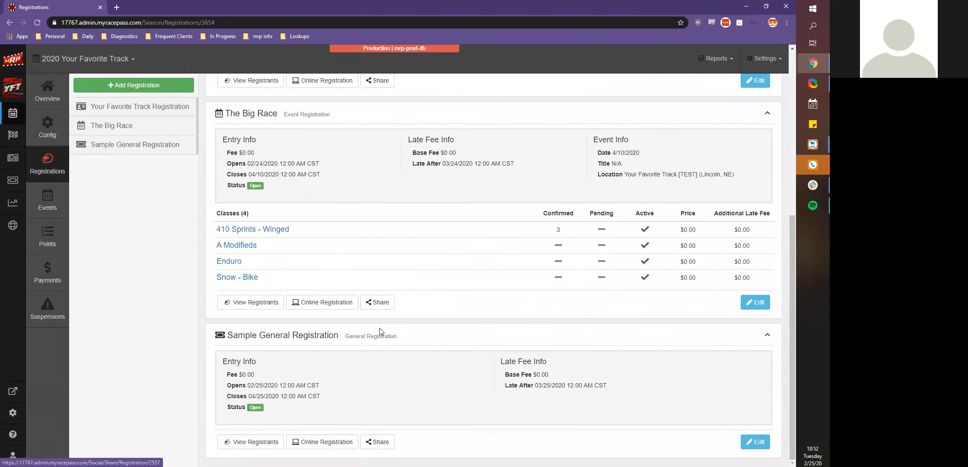
scroll(387, 425, "up", 2)
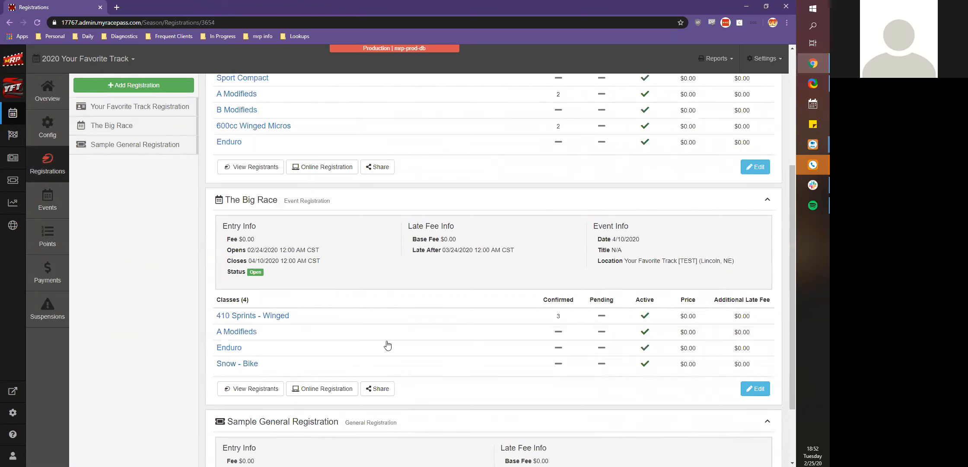
scroll(387, 344, "up", 1)
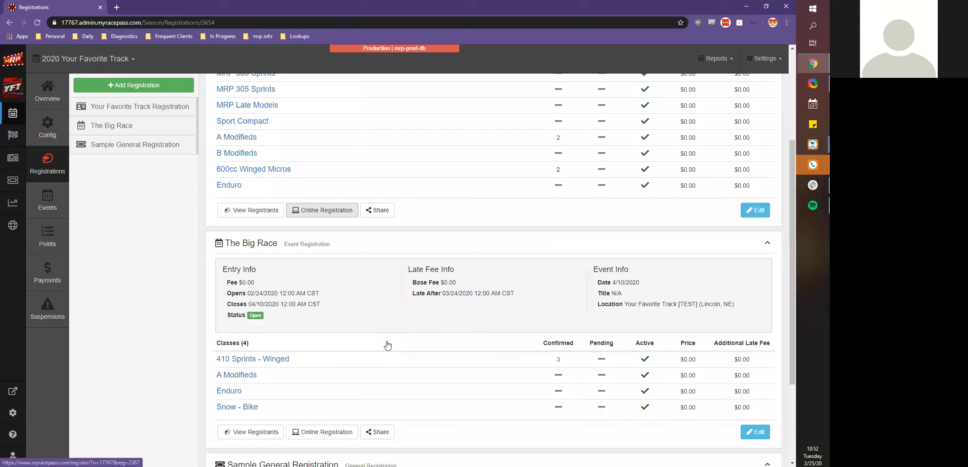
left_click(322, 210)
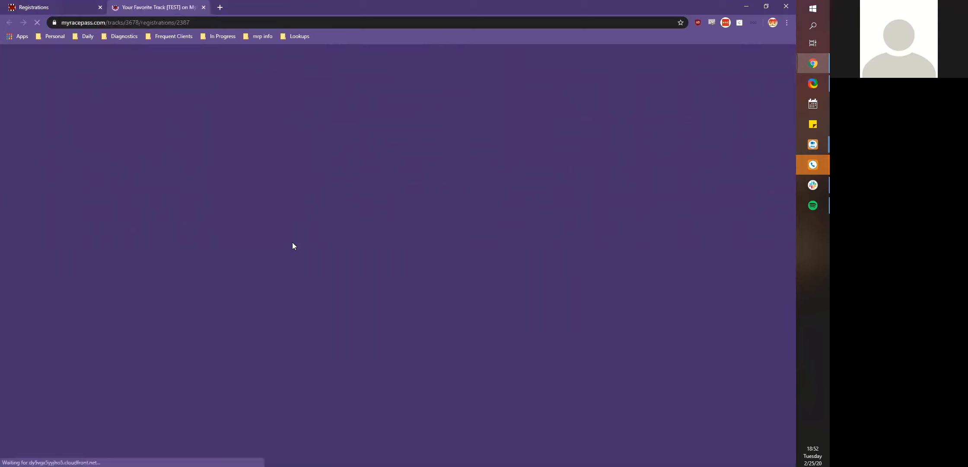
- Choose the existing competitor listed just above New Competitor, select the MRP 360 Sprints class, and continue the registration
scroll(256, 170, "down", 4)
scroll(269, 248, "up", 1)
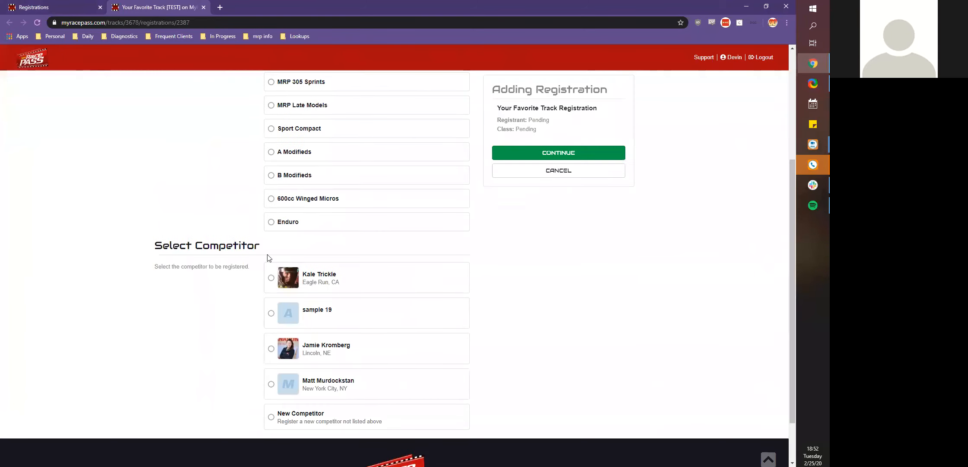
left_click(271, 384)
scroll(243, 373, "up", 3)
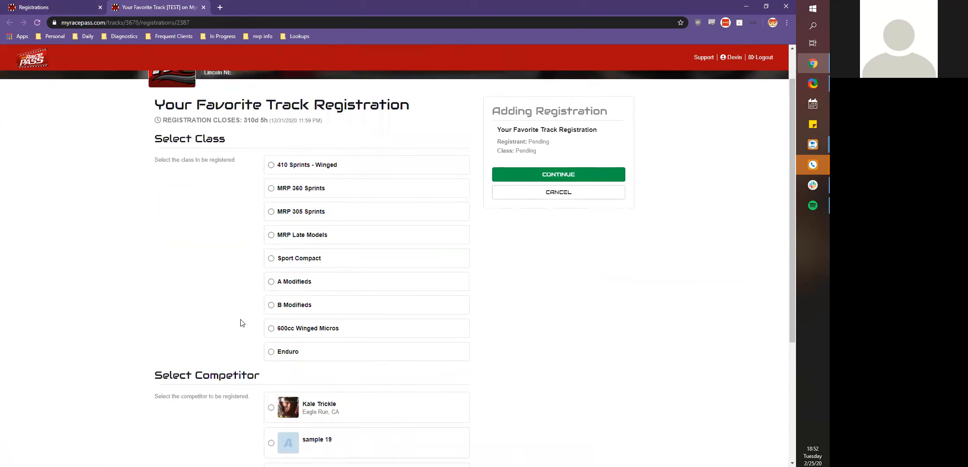
left_click(276, 194)
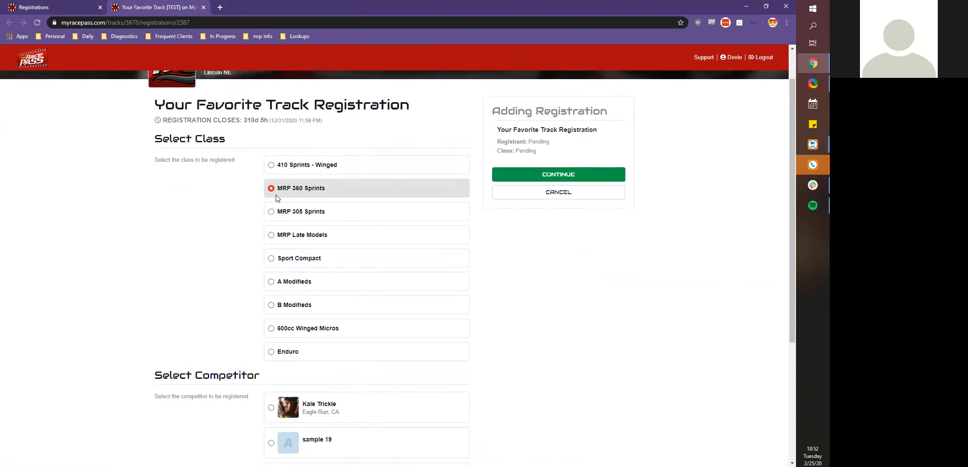
left_click(546, 175)
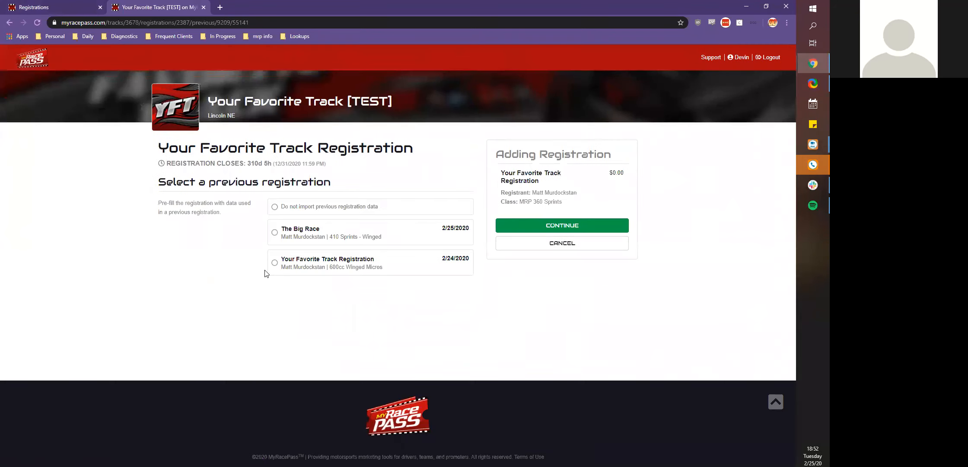
- Pre-fill the registration with data from the previous registration for The Big Race and continue to the form
left_click(279, 238)
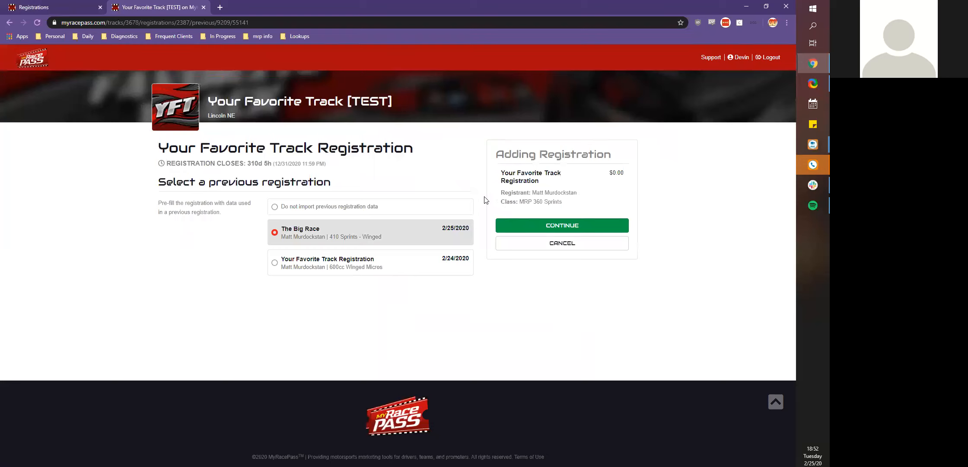
left_click(503, 225)
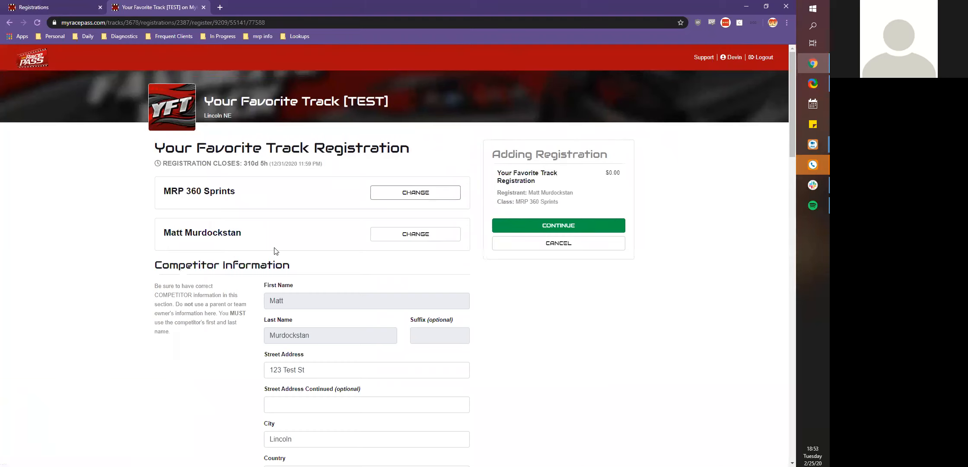
- Review the pre-filled competitor information, miscellaneous competitor details, and team owner information in the registration form
scroll(274, 251, "down", 1)
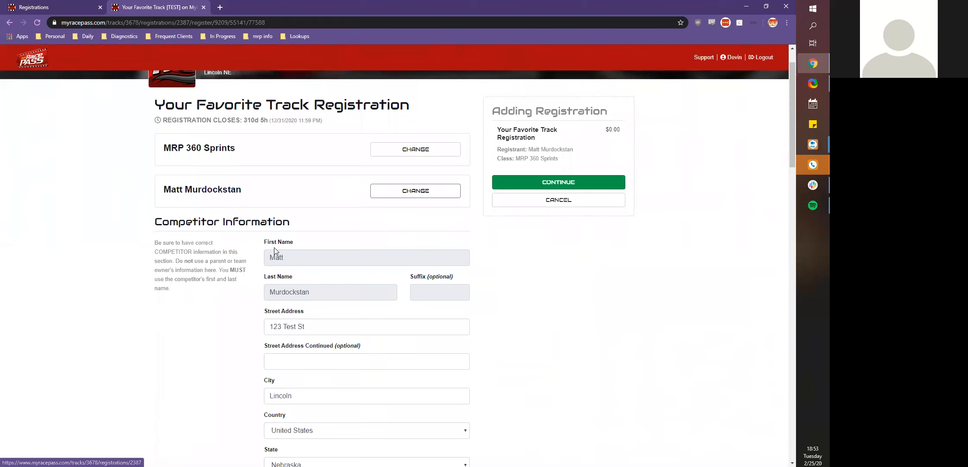
scroll(275, 251, "down", 2)
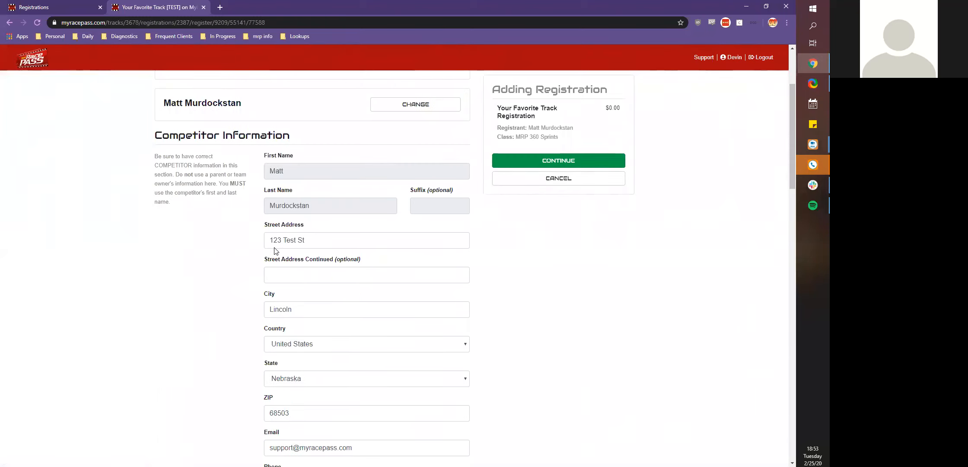
scroll(278, 207, "down", 1)
scroll(278, 207, "down", 1)
scroll(285, 143, "up", 1)
scroll(296, 140, "down", 4)
scroll(296, 139, "down", 2)
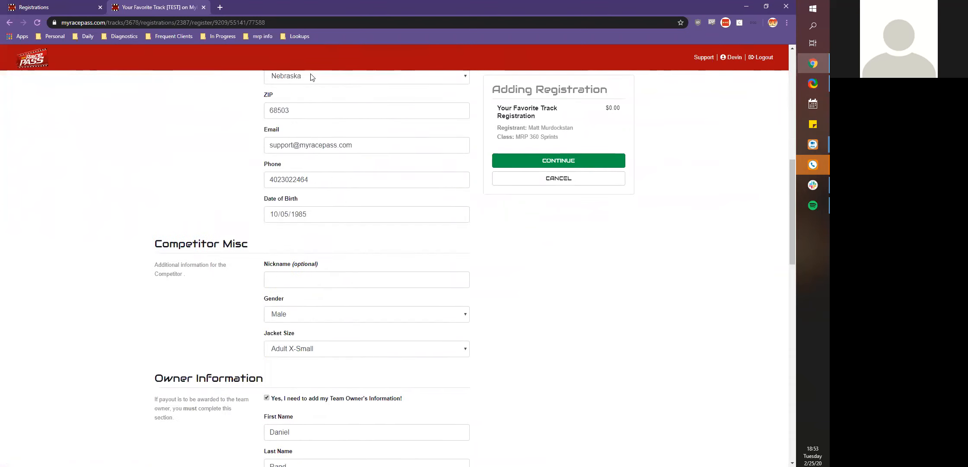
scroll(292, 130, "down", 2)
scroll(298, 138, "down", 2)
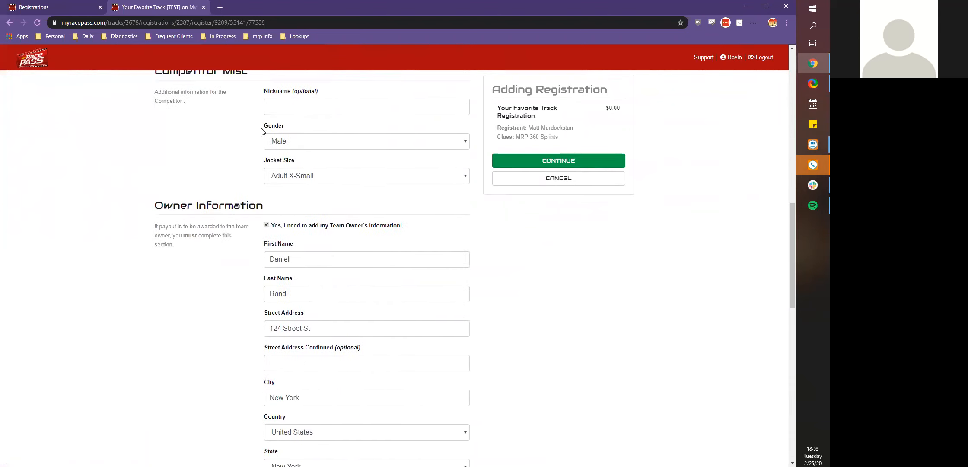
scroll(304, 149, "up", 1)
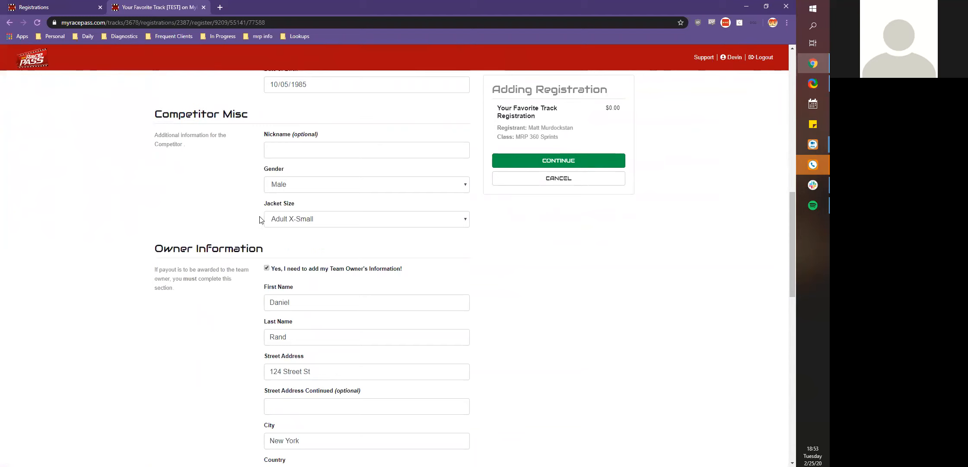
scroll(279, 239, "down", 3)
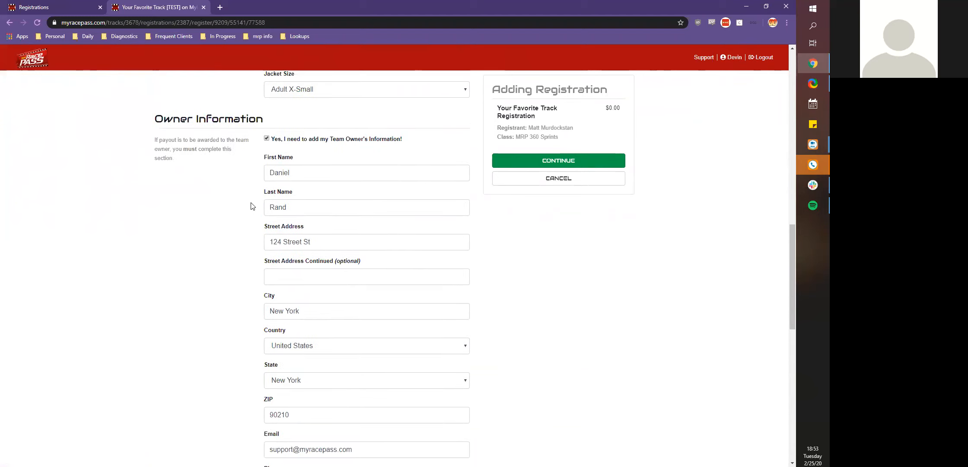
scroll(272, 64, "down", 2)
scroll(271, 64, "up", 3)
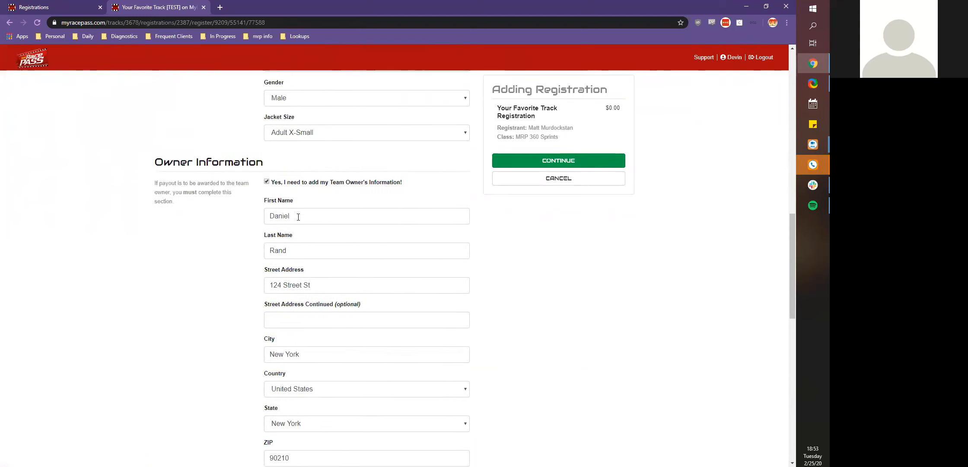
- Set the payout recipient in the owner information to Owner
scroll(298, 217, "down", 5)
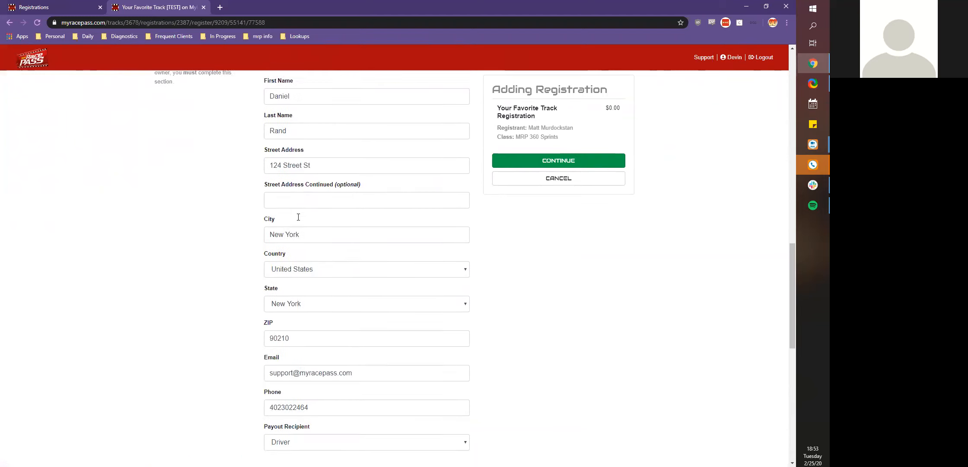
scroll(289, 212, "down", 2)
scroll(275, 201, "down", 2)
left_click(271, 176)
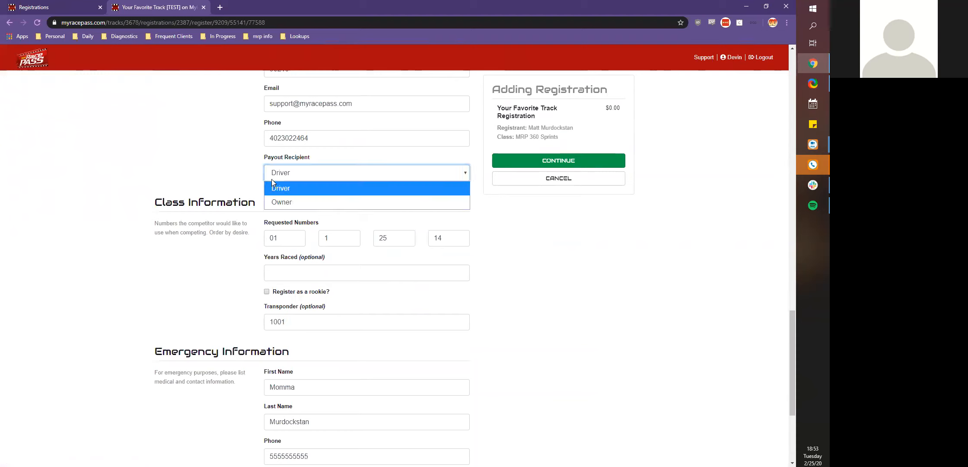
left_click(290, 200)
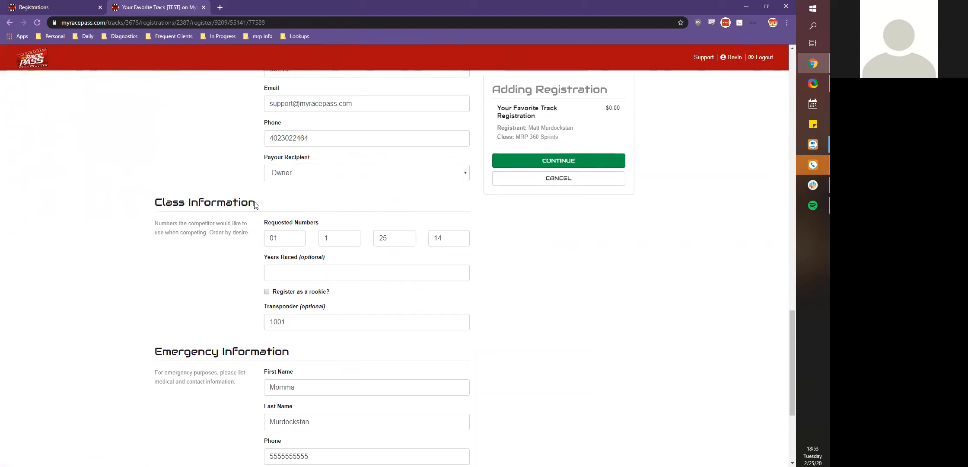
- Look over the class and emergency information, and continue to the registration confirmation
scroll(255, 204, "down", 2)
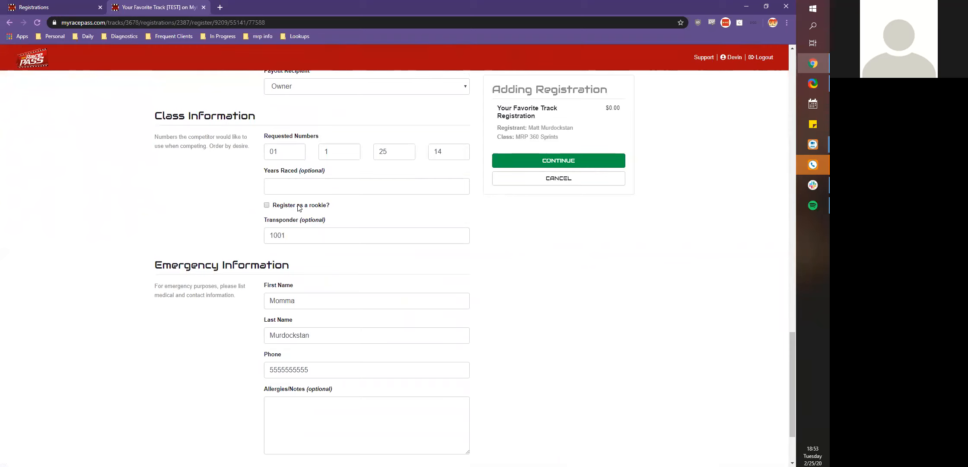
scroll(273, 197, "down", 1)
scroll(273, 197, "down", 2)
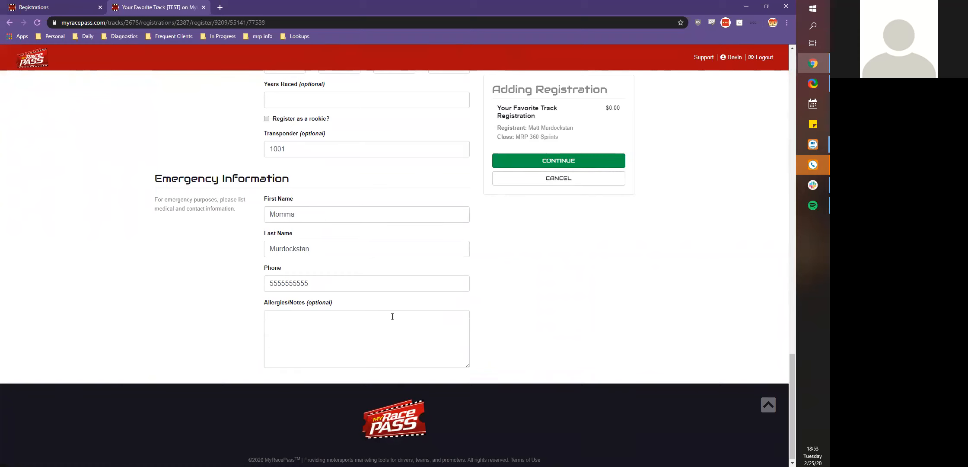
scroll(493, 255, "up", 18)
scroll(490, 317, "up", 10)
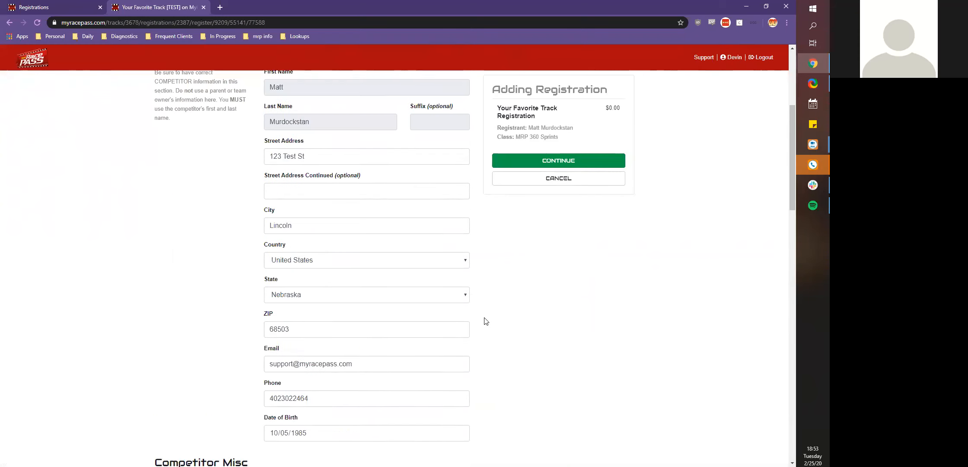
left_click(507, 228)
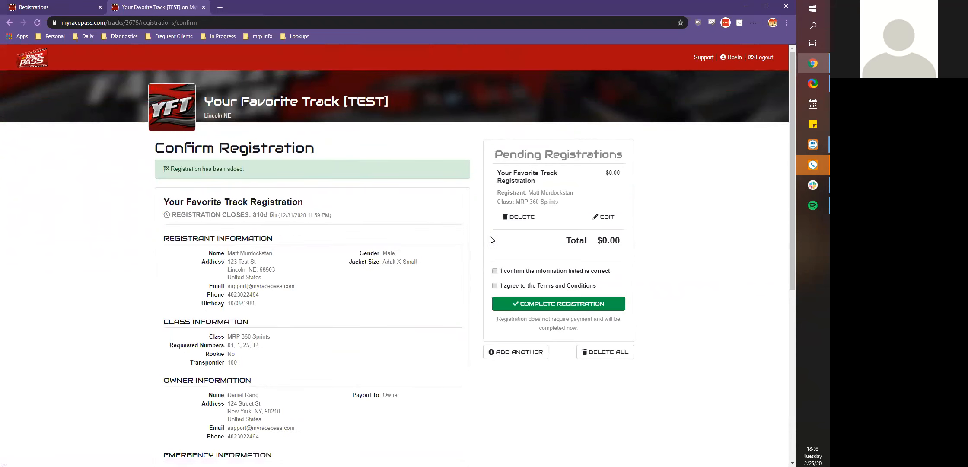
- Check the registration summary, confirm the listed information is correct, agree to the Terms and Conditions, and complete the registration
scroll(268, 279, "down", 4)
scroll(261, 160, "down", 2)
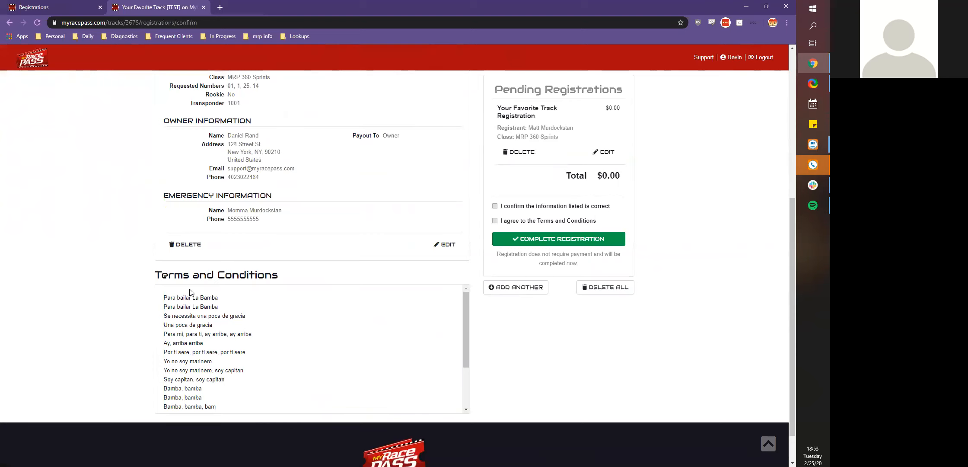
scroll(259, 245, "up", 6)
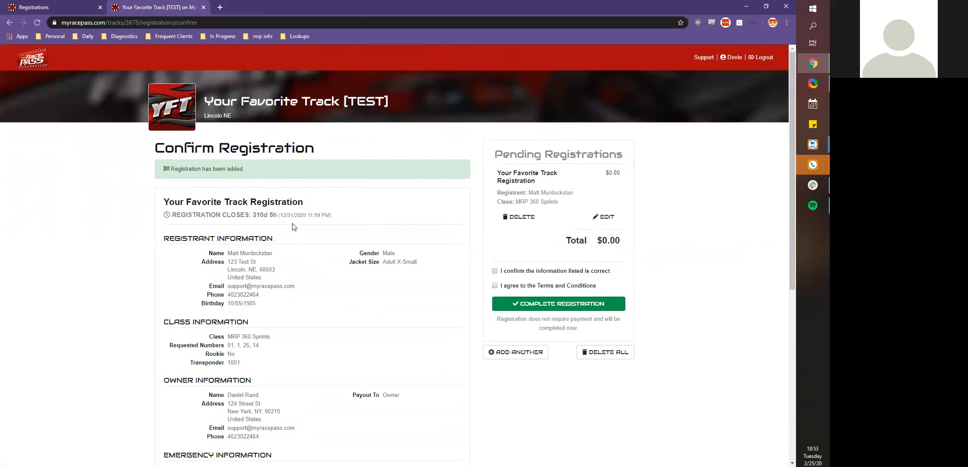
scroll(584, 204, "down", 1)
left_click(502, 229)
left_click(494, 243)
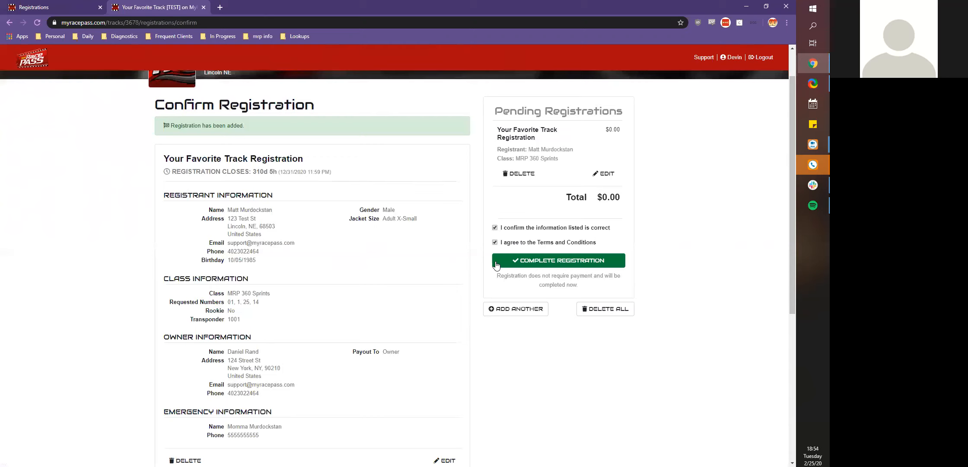
left_click(496, 263)
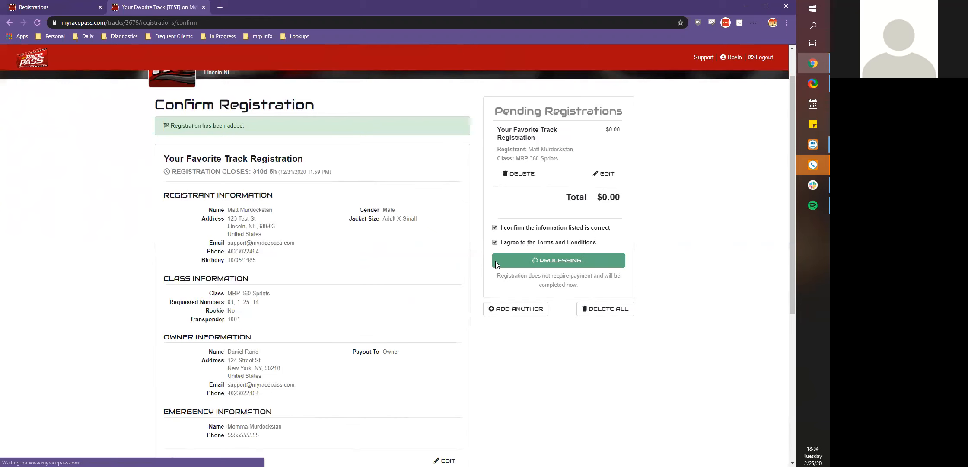
- Examine the invoice and registrant details of the submitted registration
scroll(483, 266, "down", 5)
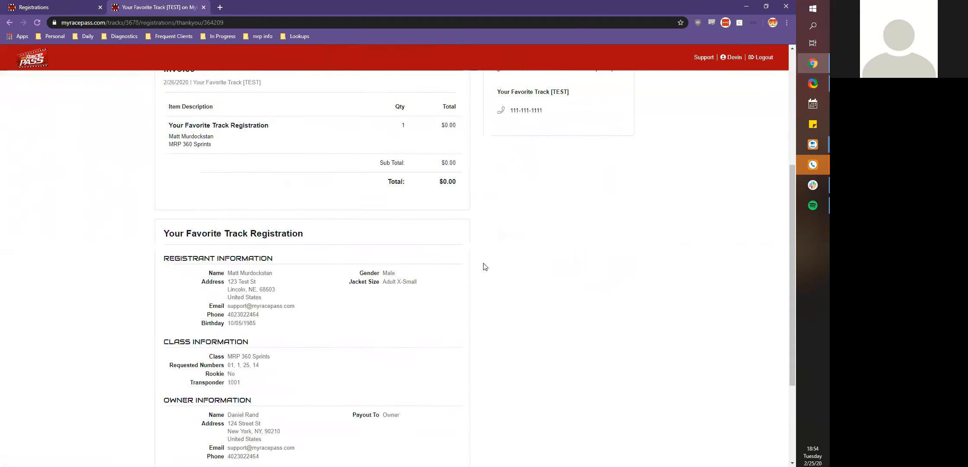
scroll(484, 267, "up", 4)
scroll(169, 430, "down", 7)
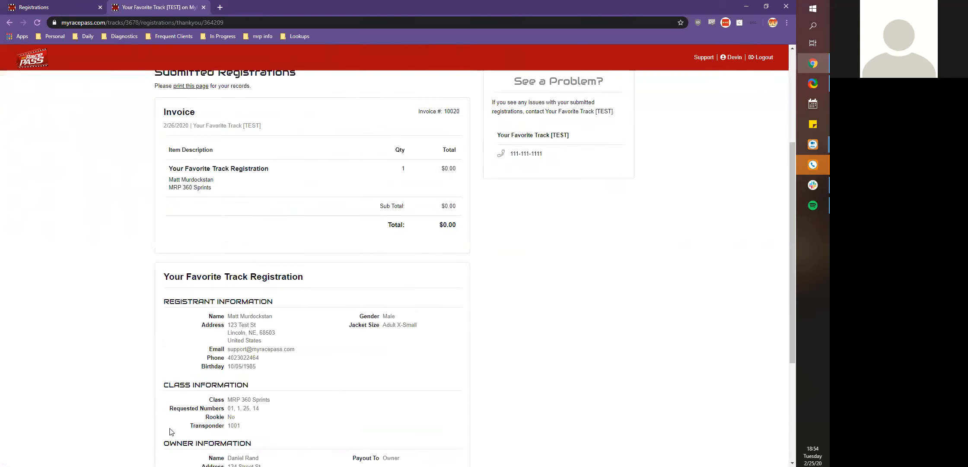
scroll(169, 429, "up", 8)
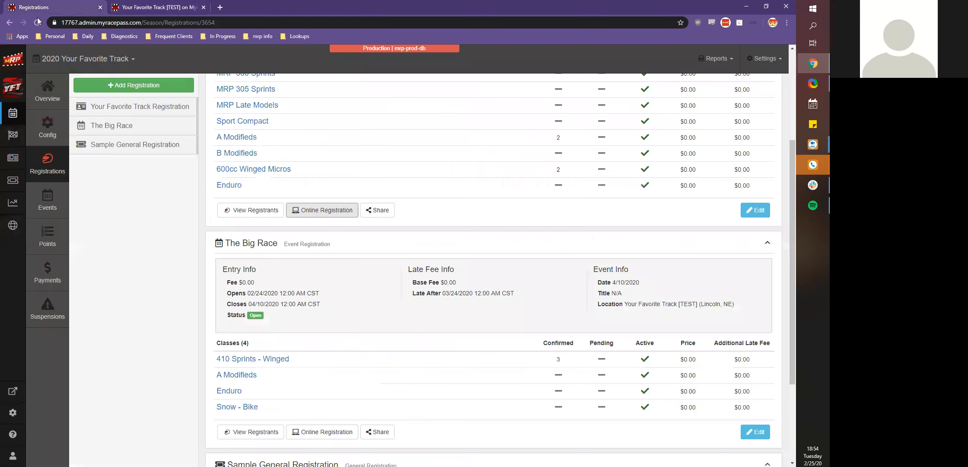
- Return to the track's registrations admin page, refresh it, and open the MRP 360 Sprints registrants of the yearly registration
left_click(14, 5)
left_click(146, 108)
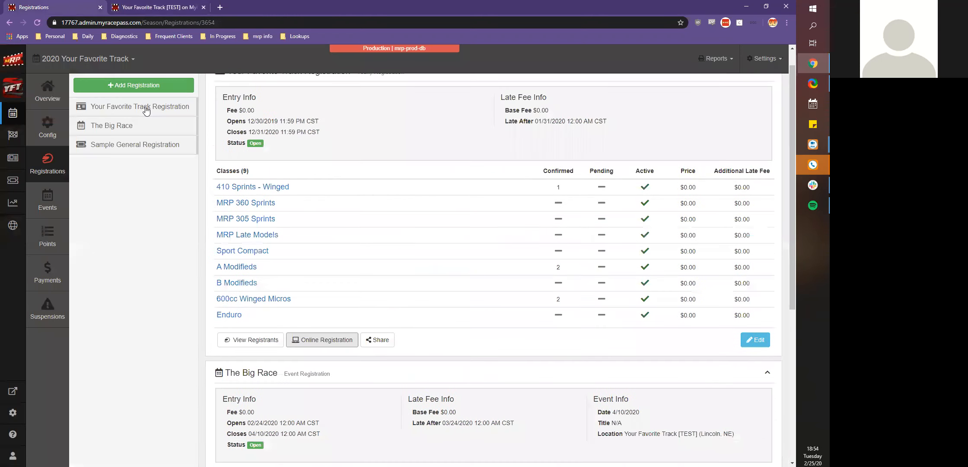
key("F5")
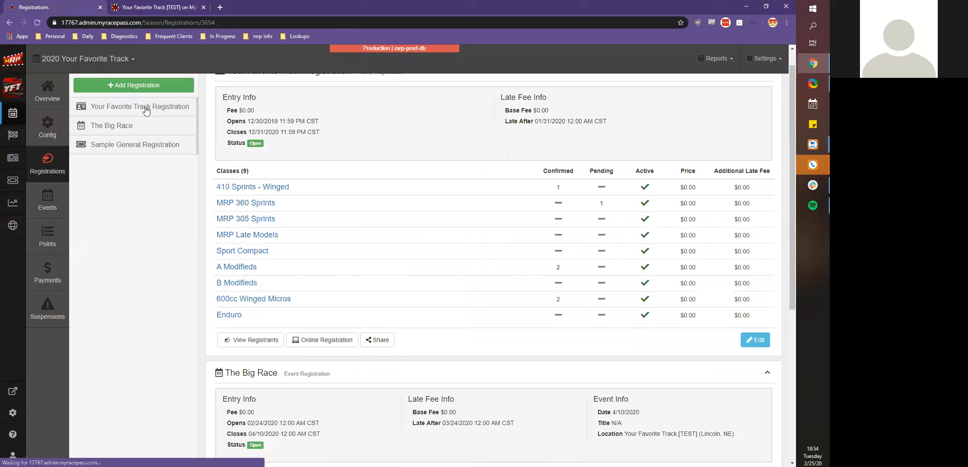
left_click(245, 202)
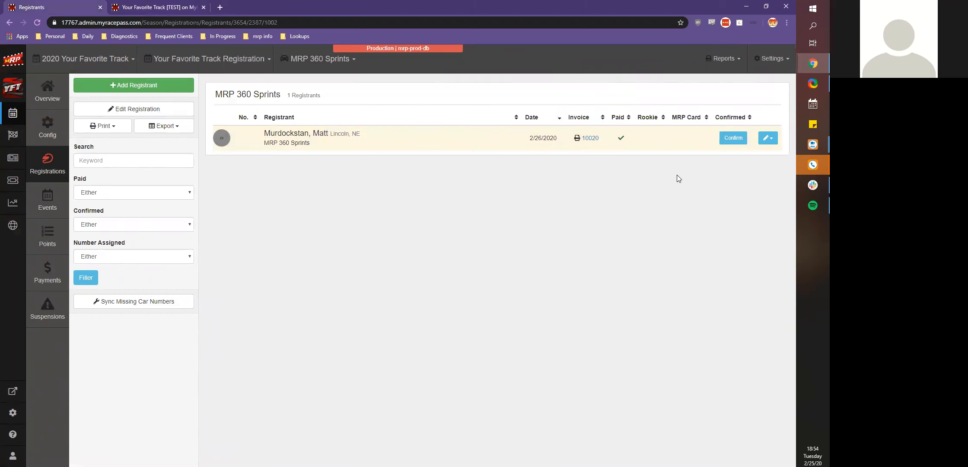
- Start confirming the pending registrant and assign the previous owner's #01 410 Sprints - Winged team
left_click(731, 139)
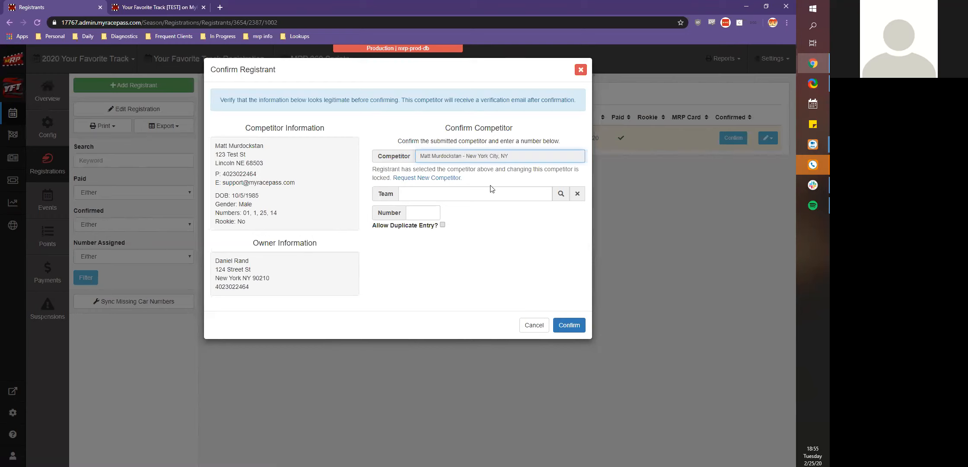
left_click(560, 194)
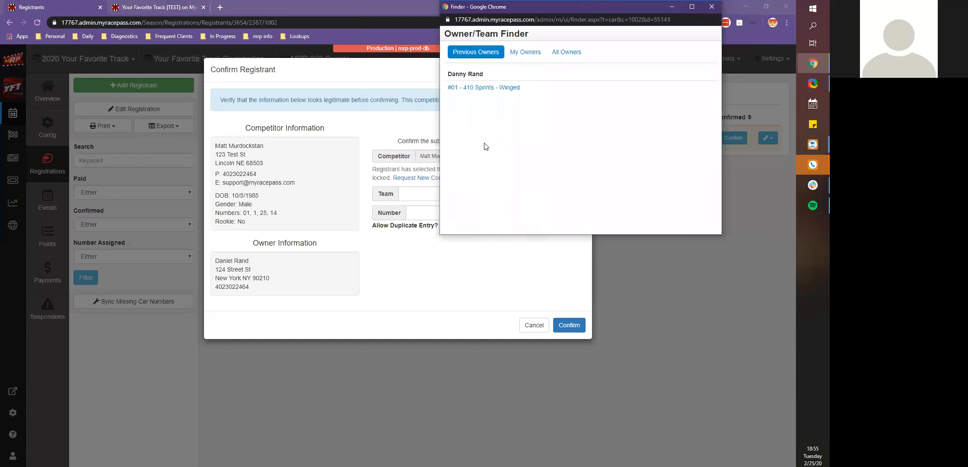
left_click(465, 86)
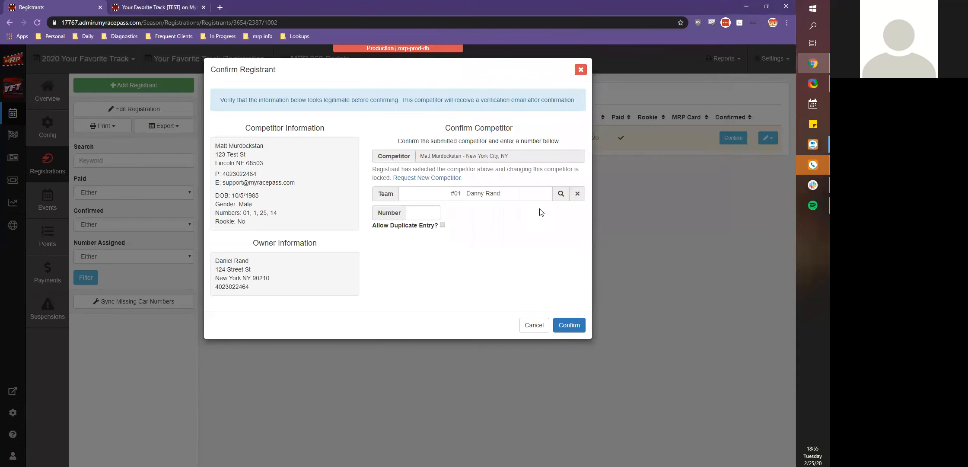
- Examine the teams under My Owners in the Owner/Team Finder, and close it without choosing another team
left_click(561, 194)
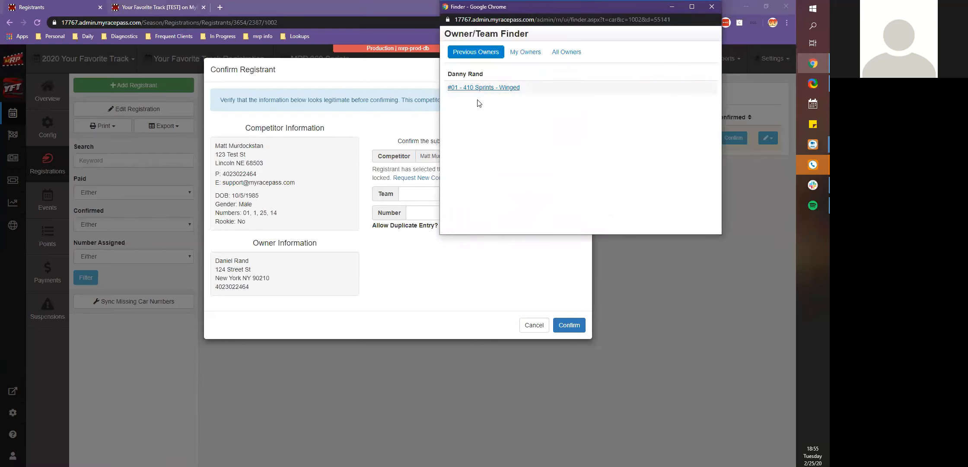
left_click(525, 52)
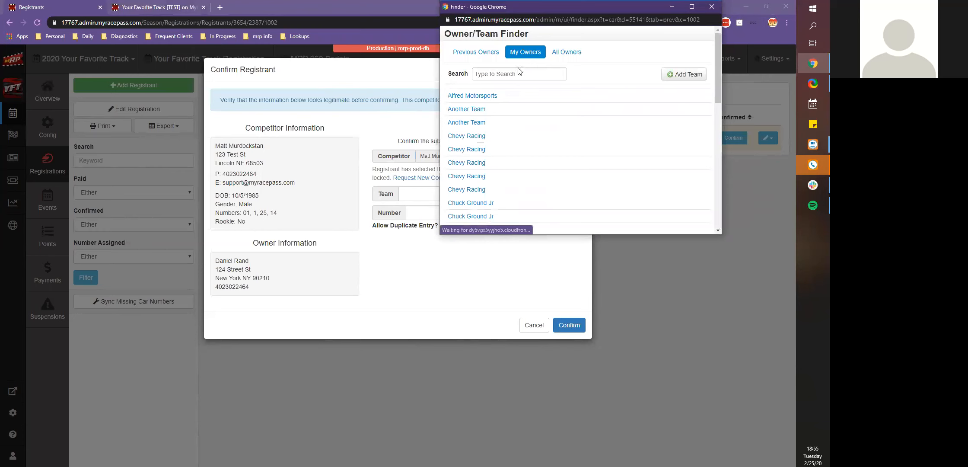
scroll(510, 91, "down", 10)
scroll(501, 143, "down", 1)
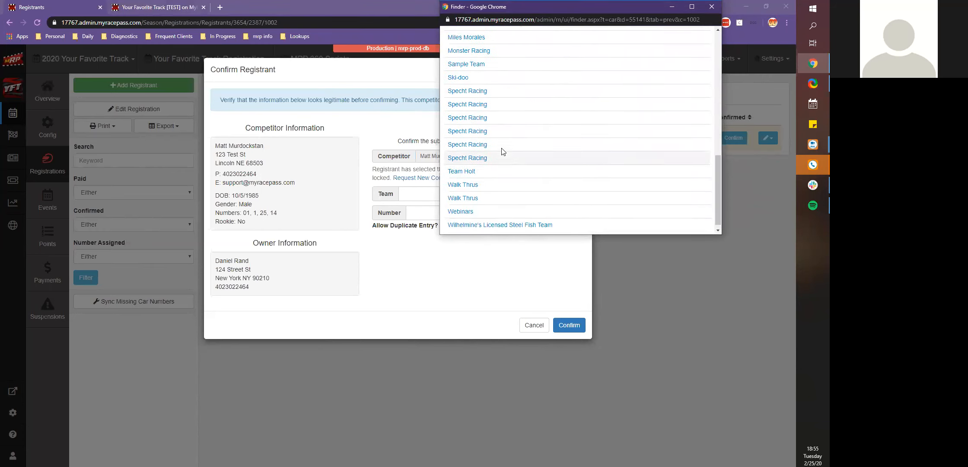
scroll(541, 149, "up", 12)
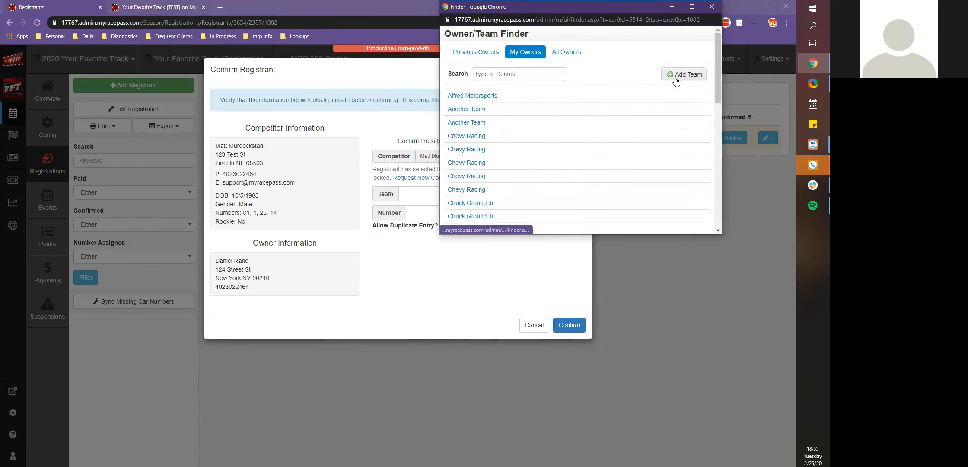
left_click(712, 7)
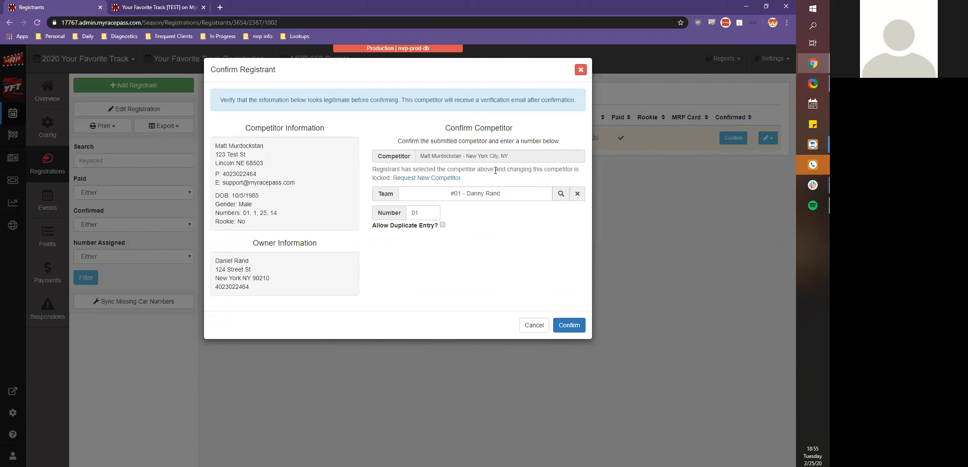
- Assign number 01 to the competitor and confirm the registrant
left_click(567, 328)
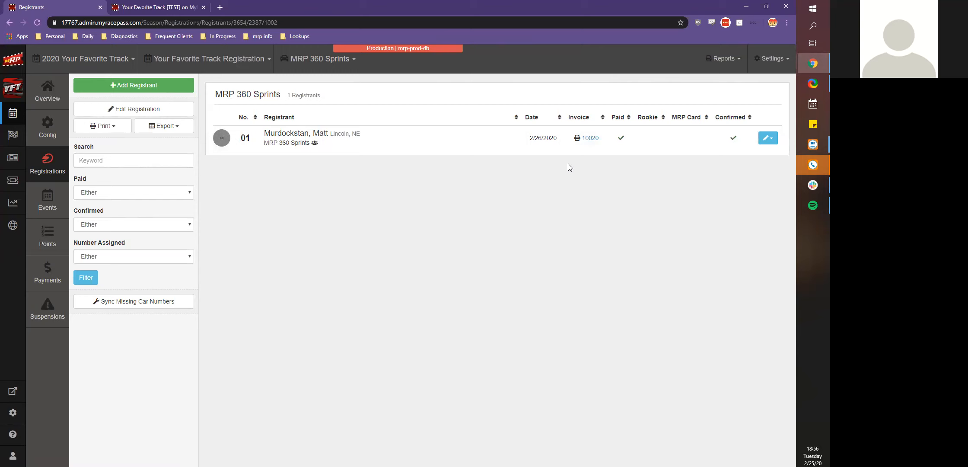
- Examine the confirmed MRP 360 Sprints registrant's invoice and registration form, and close both
left_click(590, 138)
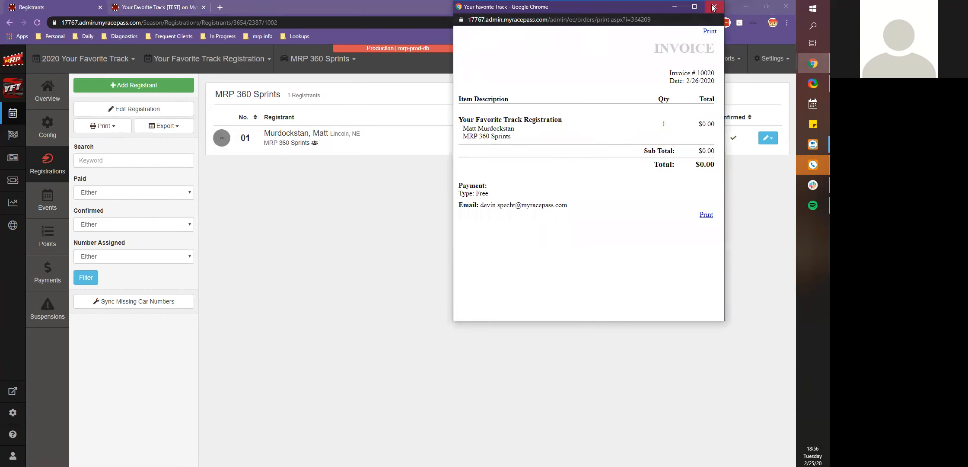
left_click(714, 7)
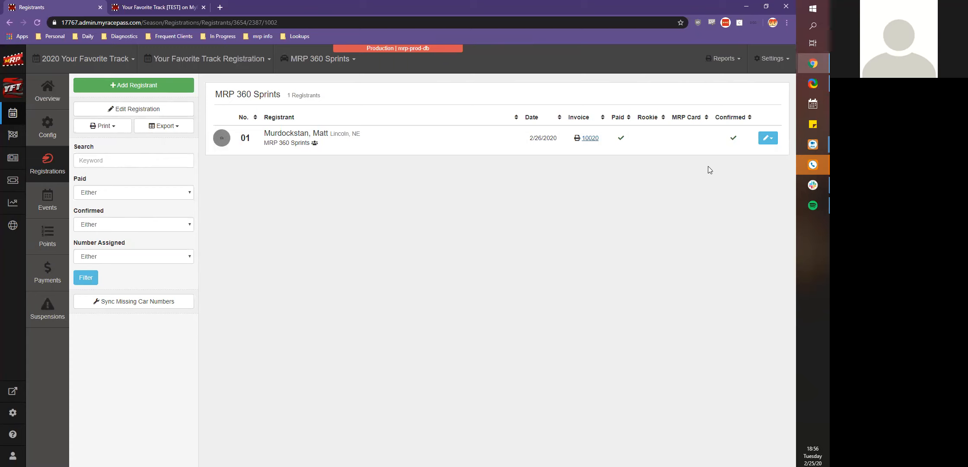
left_click(768, 138)
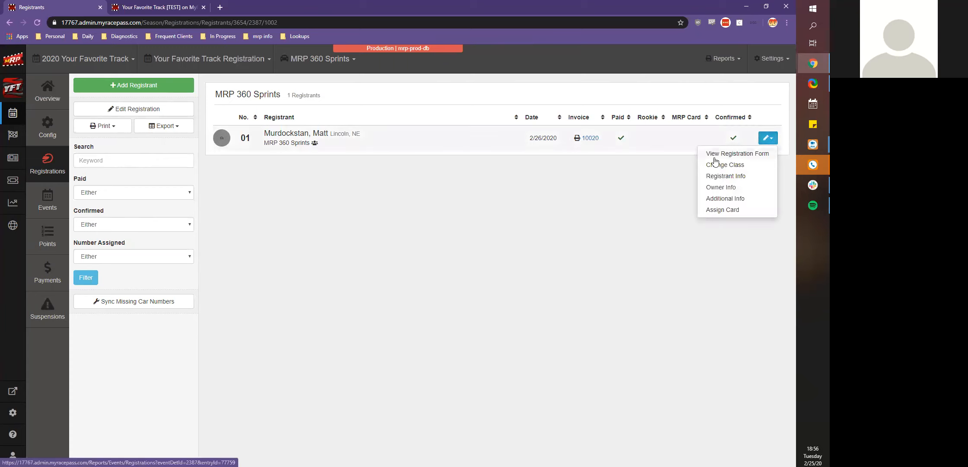
left_click(715, 158)
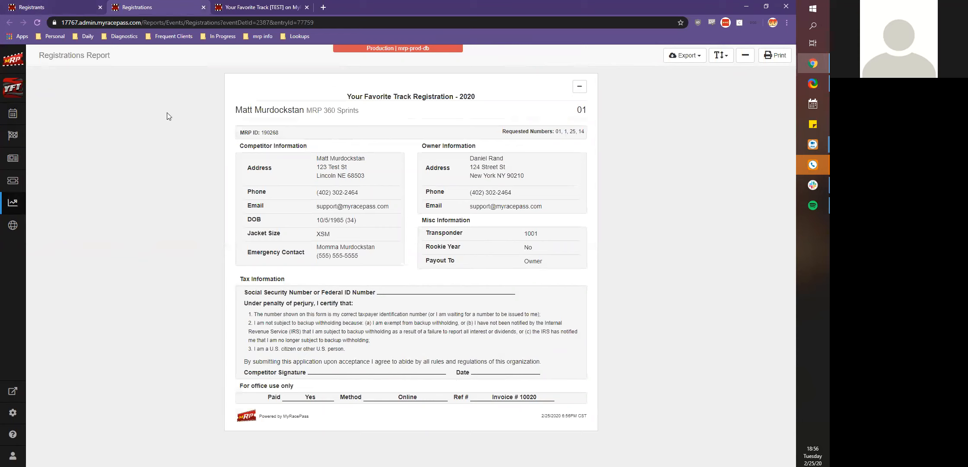
left_click(203, 7)
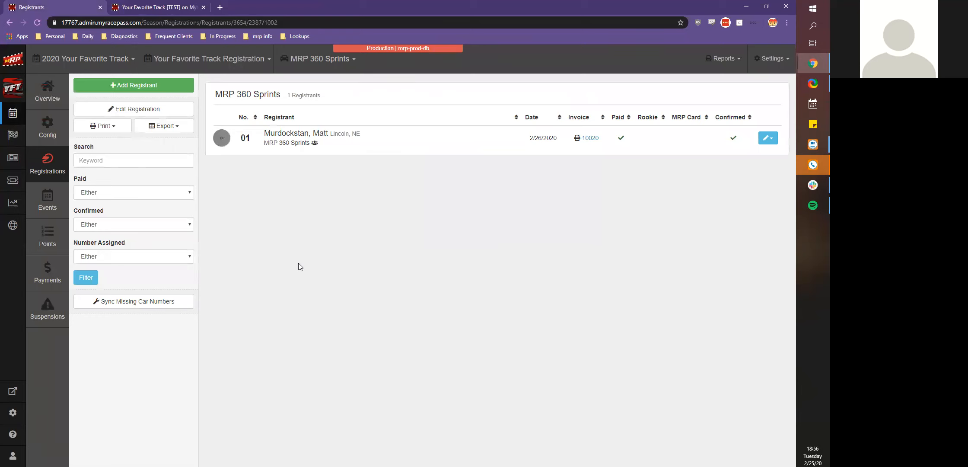
- Return to the season's registrations overview and open the online registration page of Your Favorite Track Registration
left_click(117, 87)
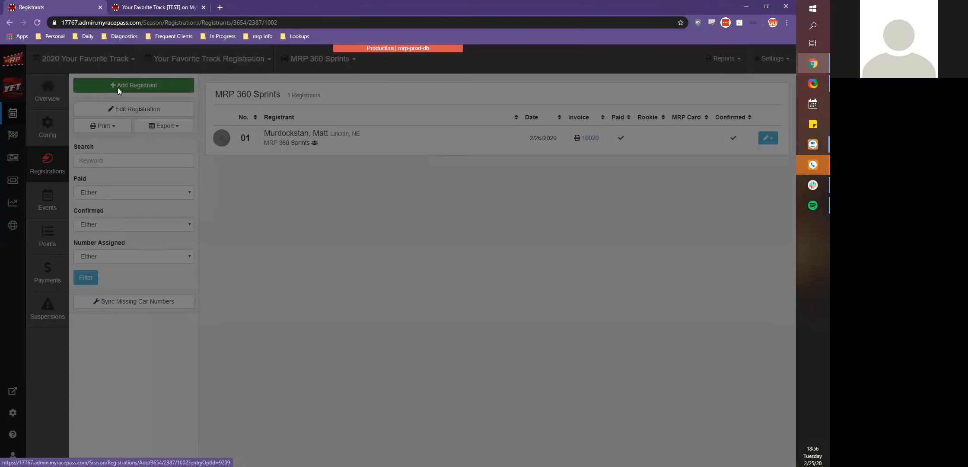
left_click(508, 66)
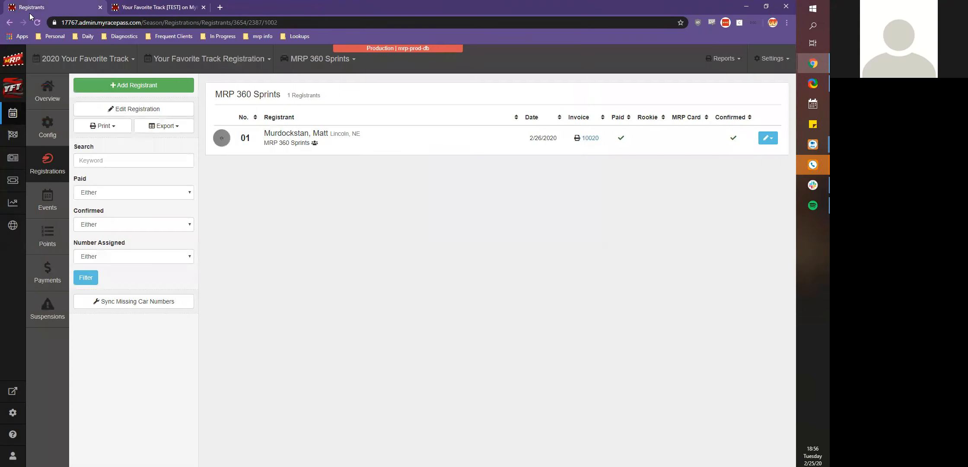
left_click(9, 22)
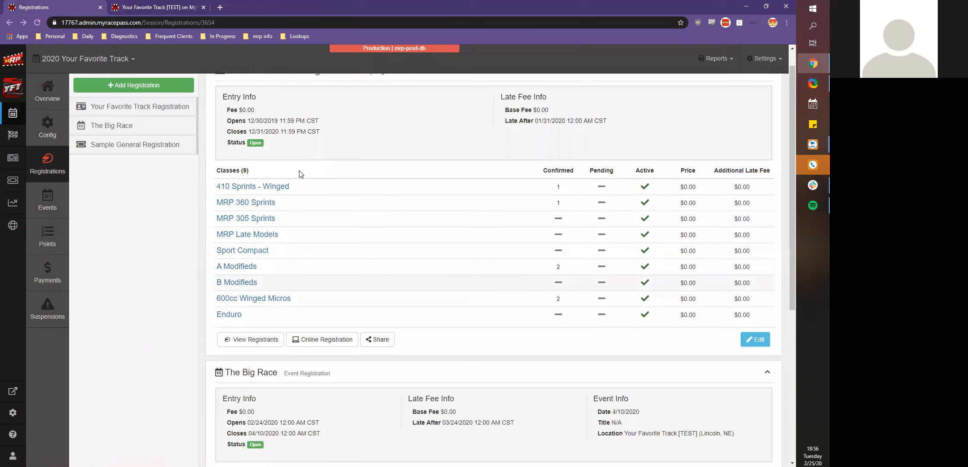
scroll(302, 174, "down", 2)
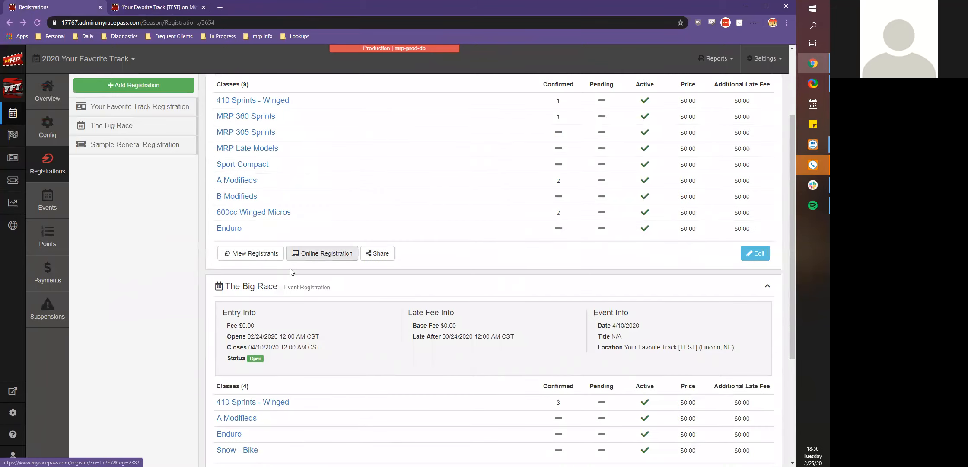
left_click(289, 268)
- Start a registration in the MRP 305 Sprints class for the first listed competitor, pre-filled from The Big Race registration
left_click(283, 251)
scroll(320, 426, "down", 1)
left_click(307, 409)
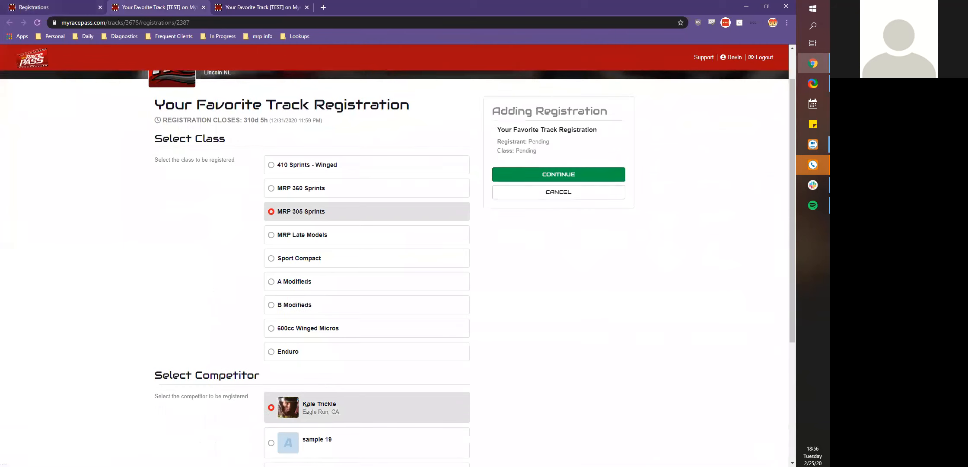
left_click(558, 174)
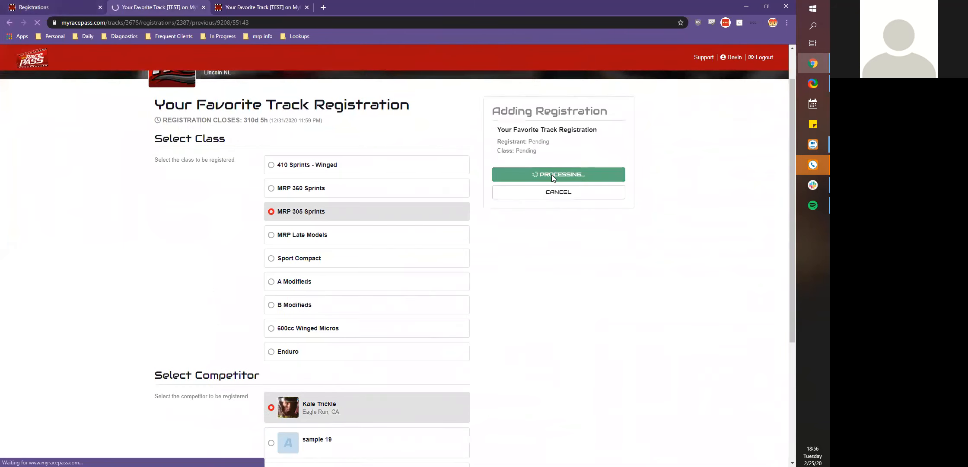
left_click(294, 236)
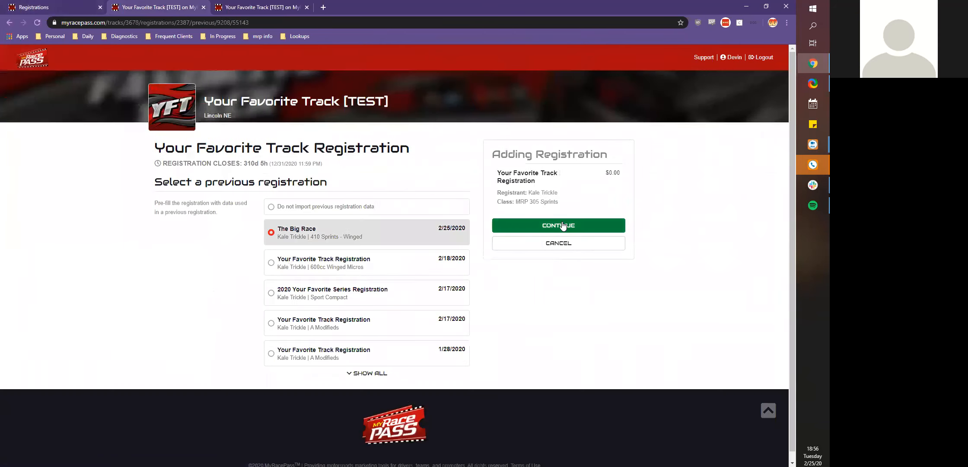
left_click(518, 227)
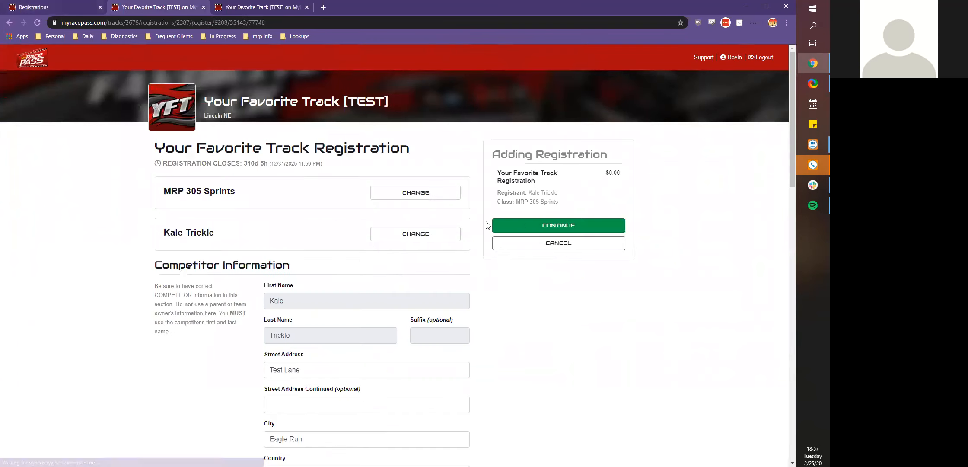
- Accept the pre-filled competitor details, confirm the information and the Terms and Conditions, and complete the registration
left_click(538, 225)
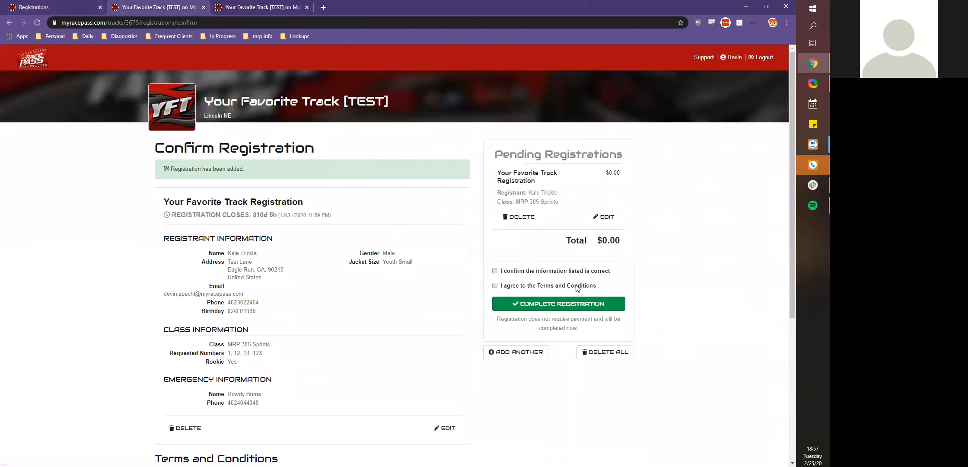
left_click(528, 271)
left_click(521, 286)
left_click(526, 302)
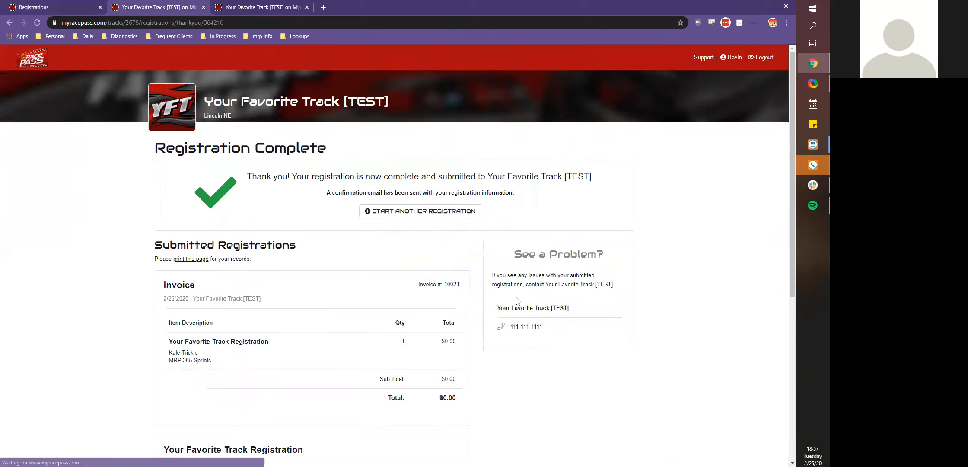
- Return to the registrations admin page, open the MRP 305 Sprints registrants, and examine the pending registrant's registration form
left_click(56, 7)
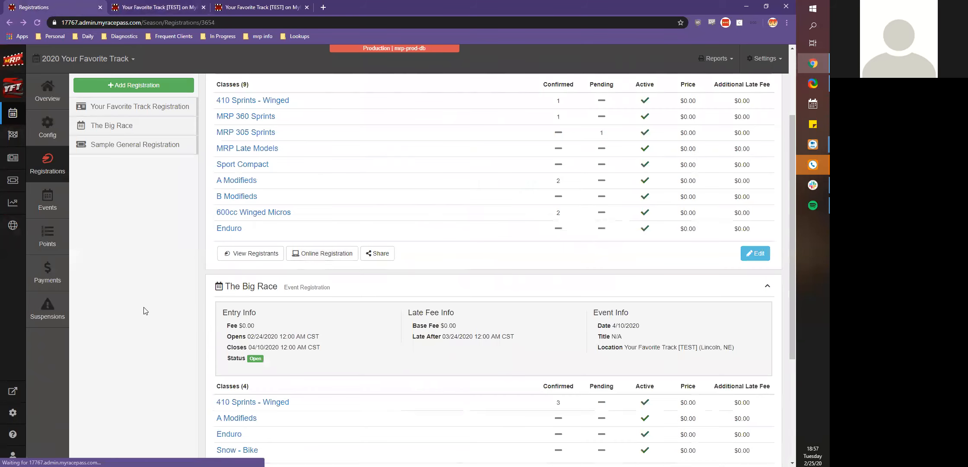
left_click(245, 132)
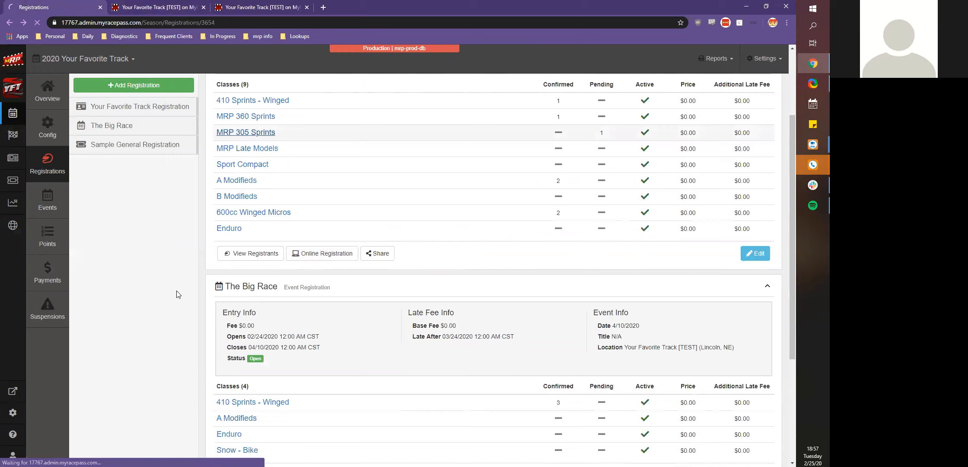
left_click(768, 137)
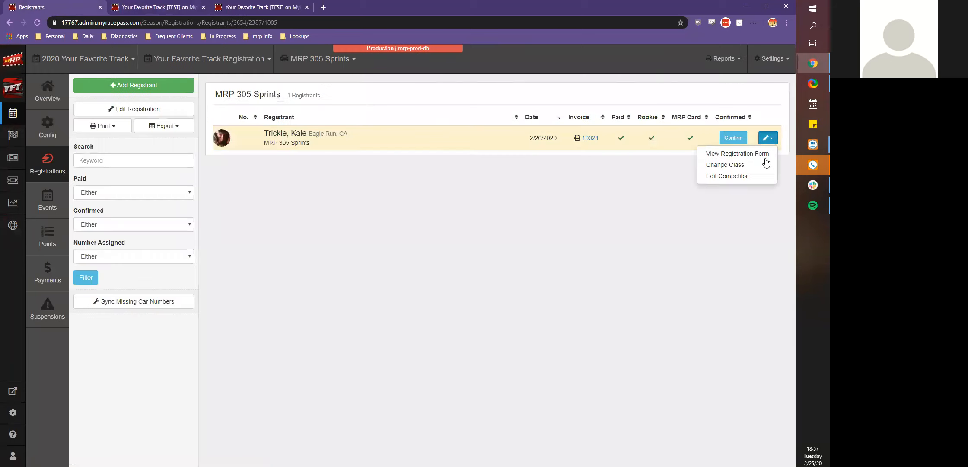
left_click(746, 154)
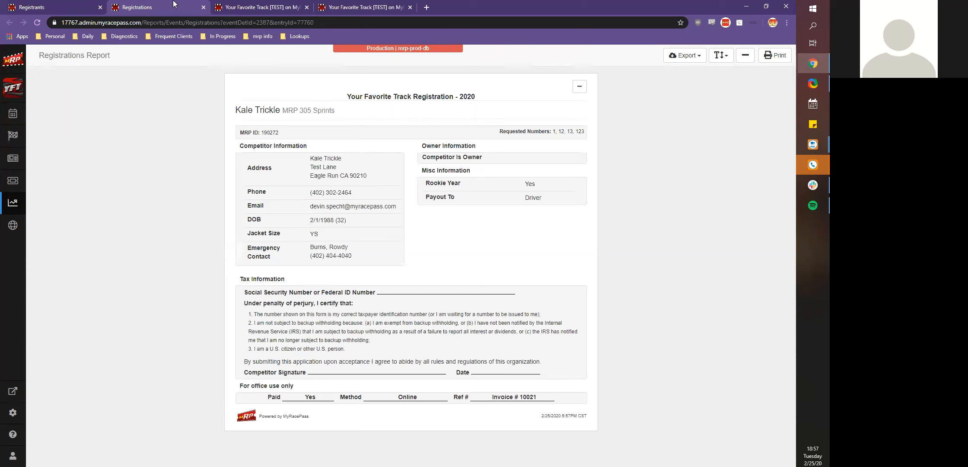
left_click(203, 7)
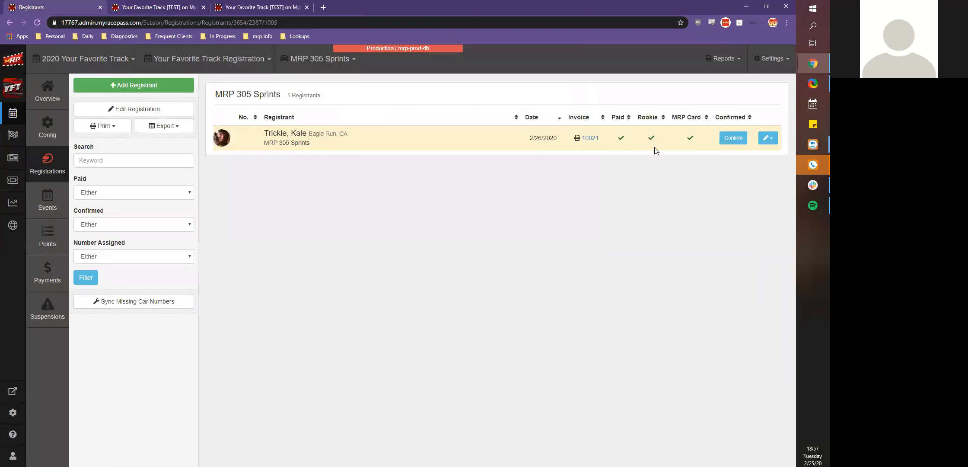
- Confirm the pending MRP 305 Sprints registrant with number 12
left_click(730, 143)
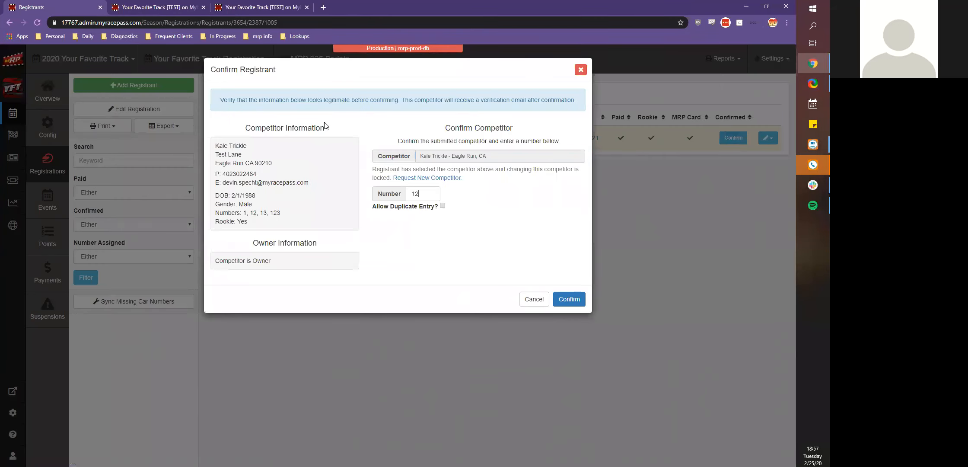
left_click(557, 299)
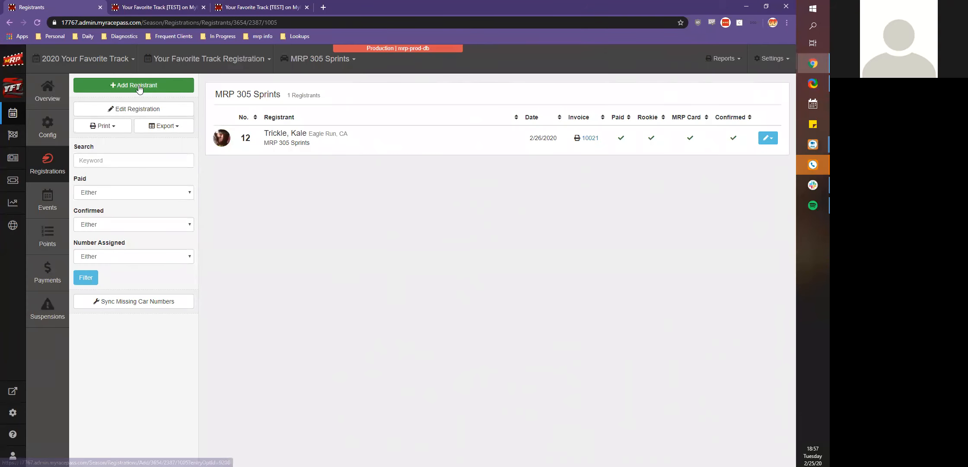
- Start adding a registrant manually to MRP 305 Sprints and choose an existing competitor by name
left_click(139, 89)
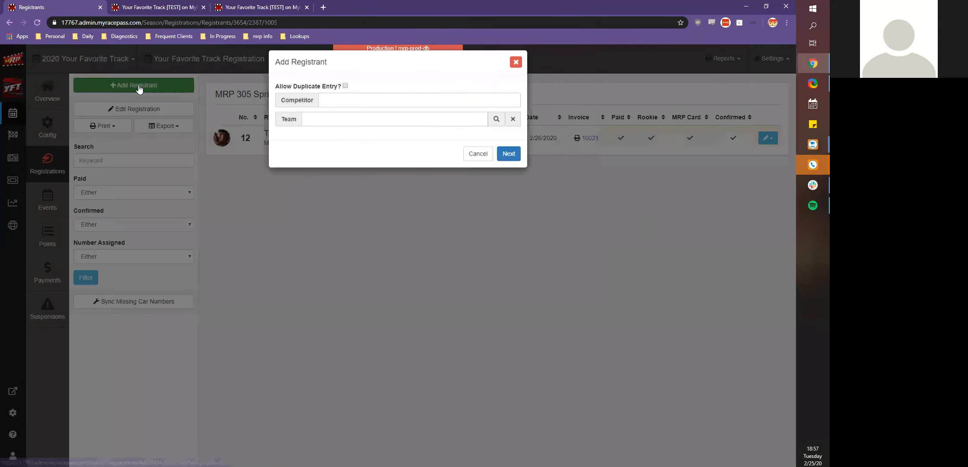
left_click(330, 109)
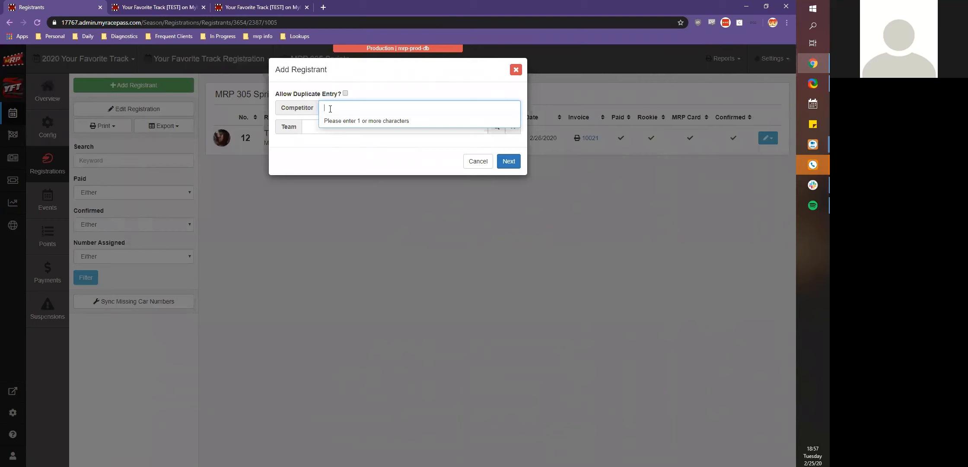
type("Paul Por")
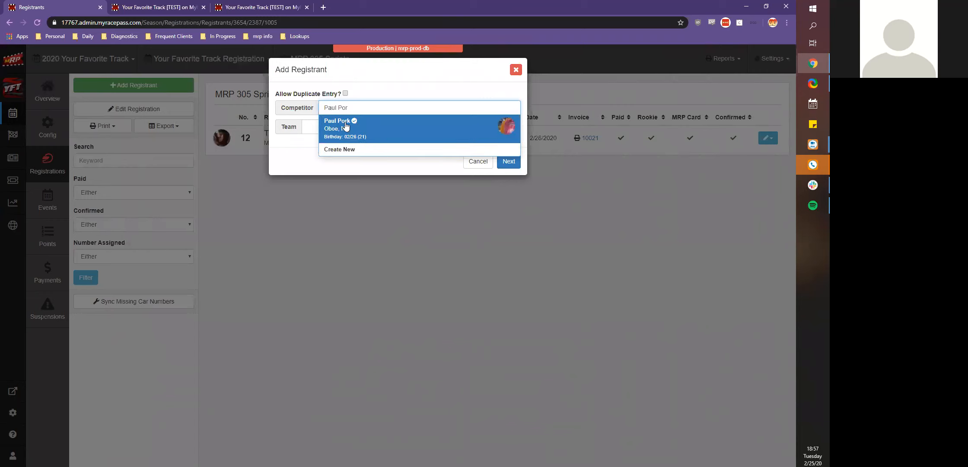
left_click(346, 126)
- Add a new team in the Owner/Team Finder under All Owners, entering the owner's full name as the team name
left_click(490, 128)
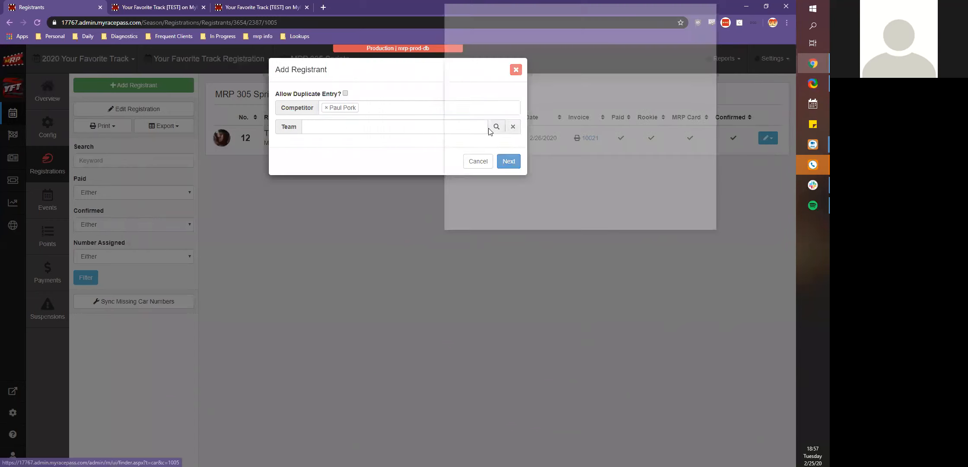
left_click(529, 56)
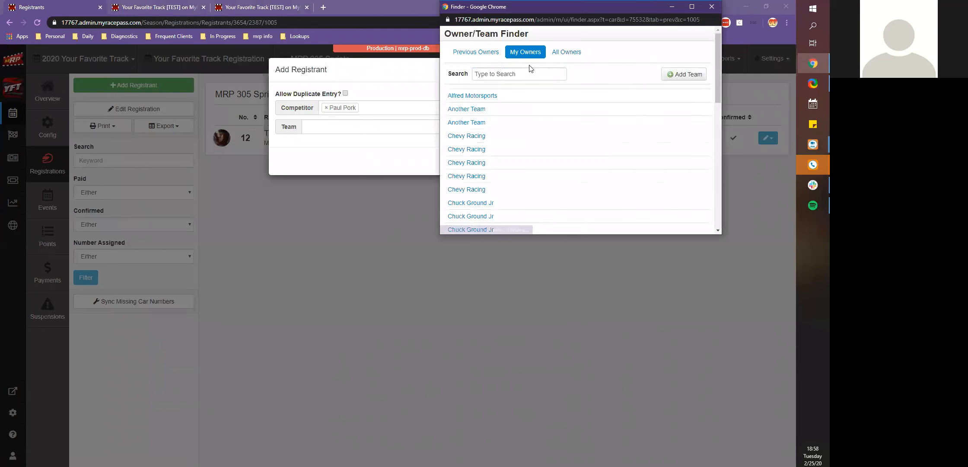
left_click(572, 54)
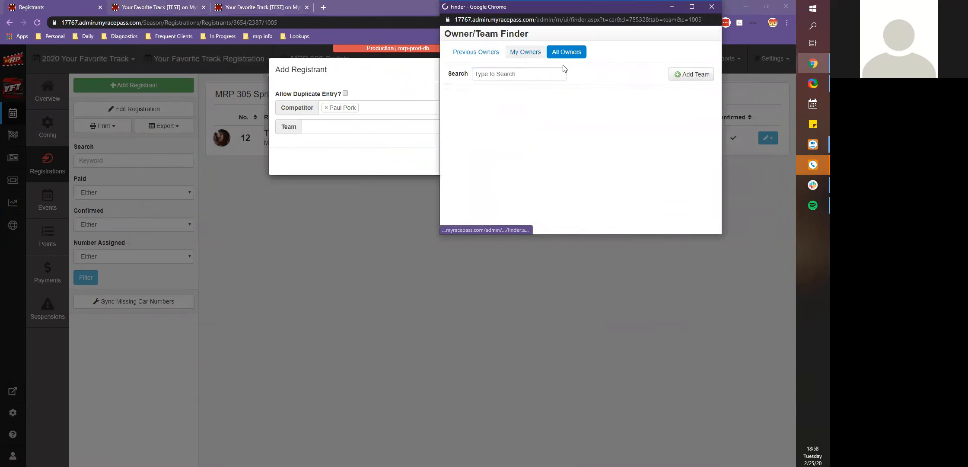
left_click(679, 74)
left_click(515, 98)
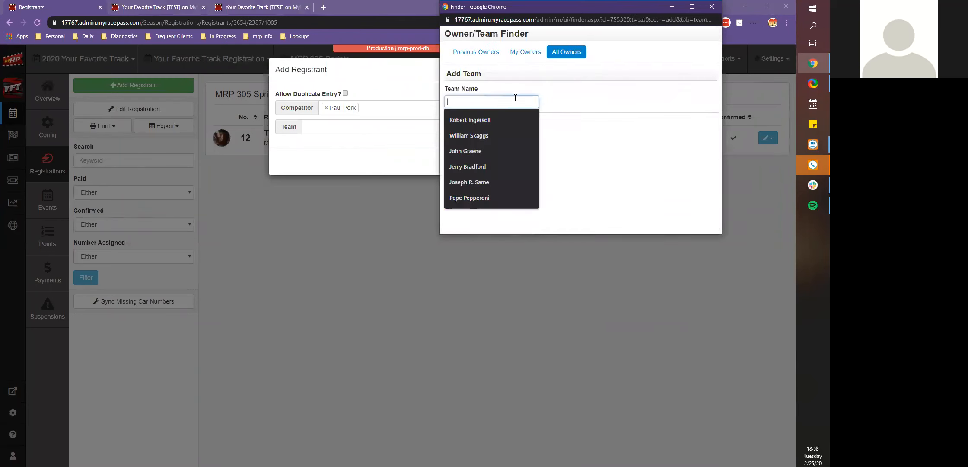
left_click(510, 92)
left_click(505, 97)
type("Harry Pork")
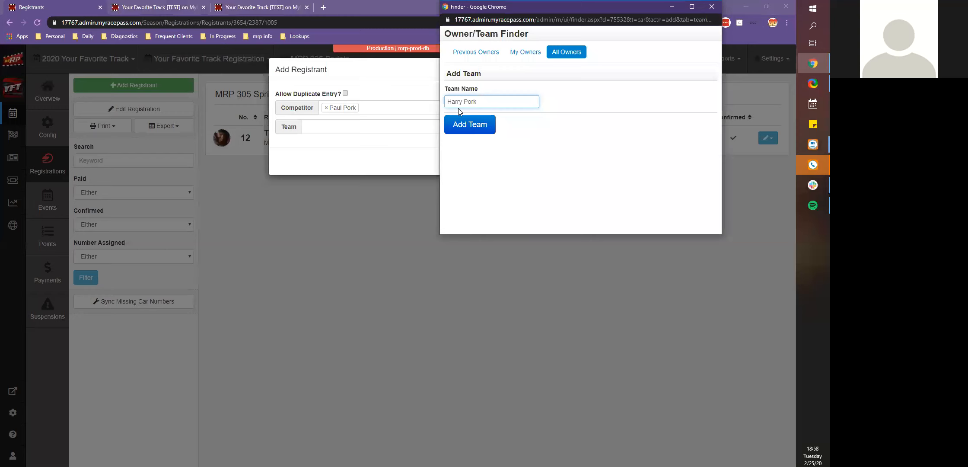
left_click(468, 124)
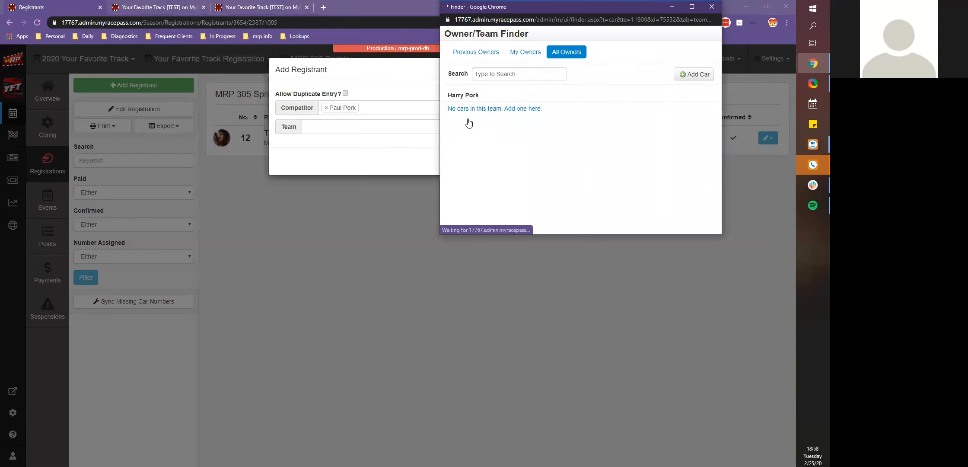
- Add car number 55 in 305 Sprints - Winged to the new team, assign it to the registrant, and continue to the competitor information
left_click(476, 110)
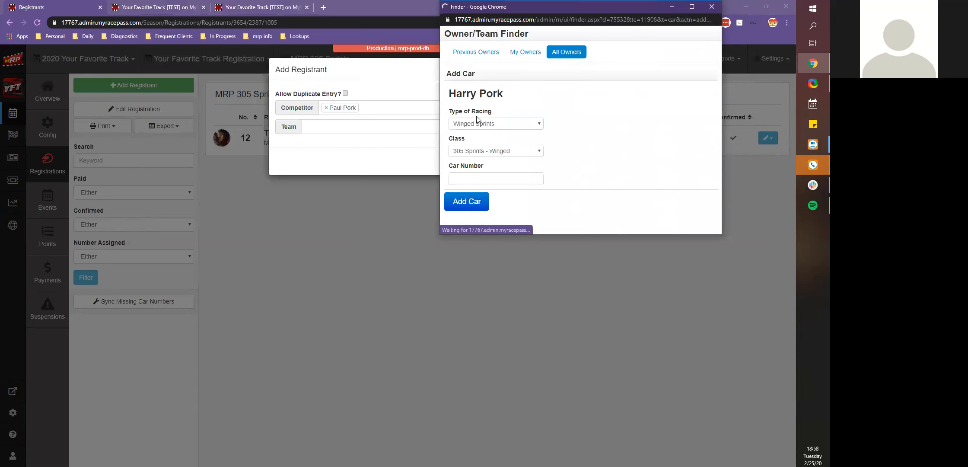
left_click(487, 176)
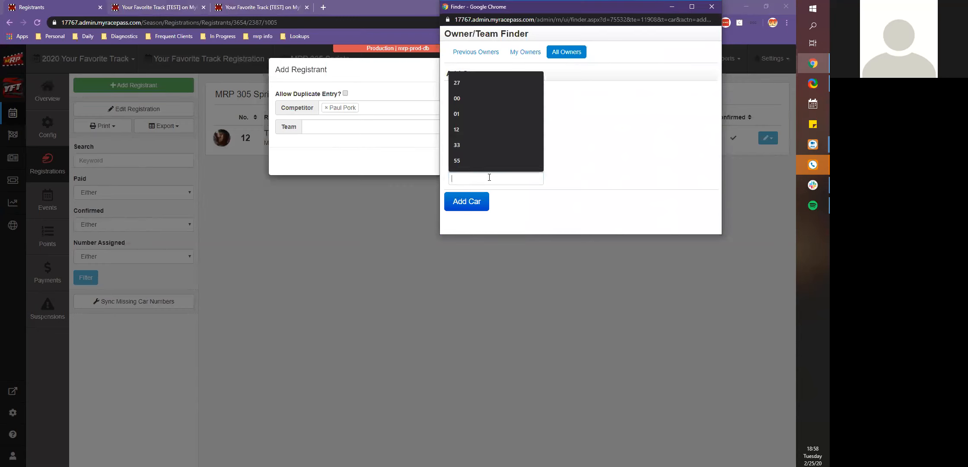
type("55")
left_click(479, 201)
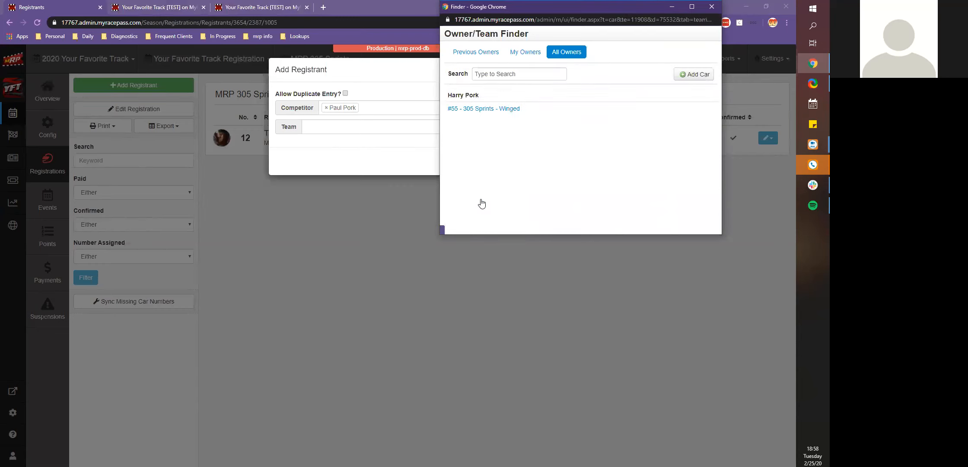
left_click(486, 109)
left_click(500, 161)
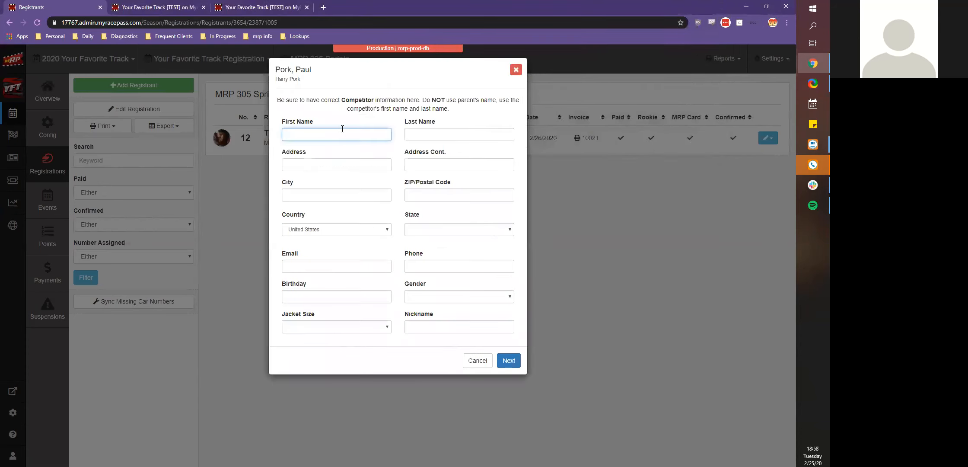
- Leave the competitor information blank, refresh the MRP 305 Sprints registrants, and reopen the unfinished entry's form before closing it again
left_click(343, 131)
left_click(327, 118)
left_click(322, 129)
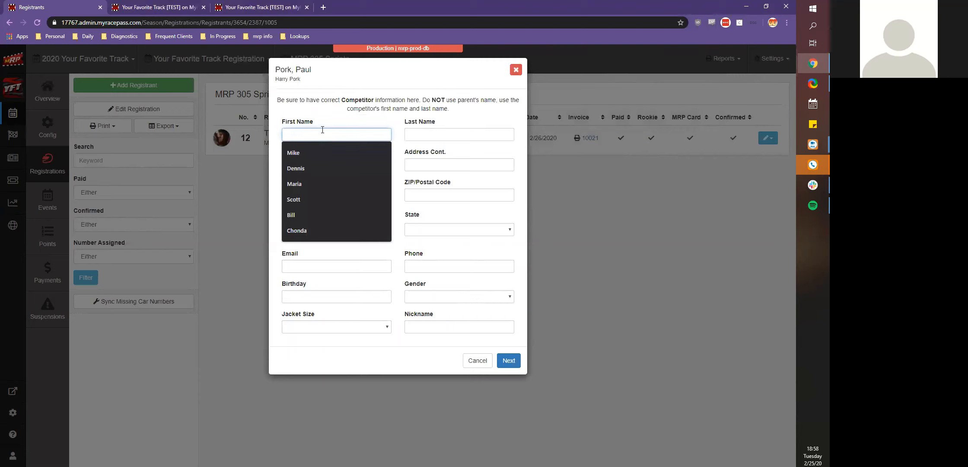
left_click(516, 69)
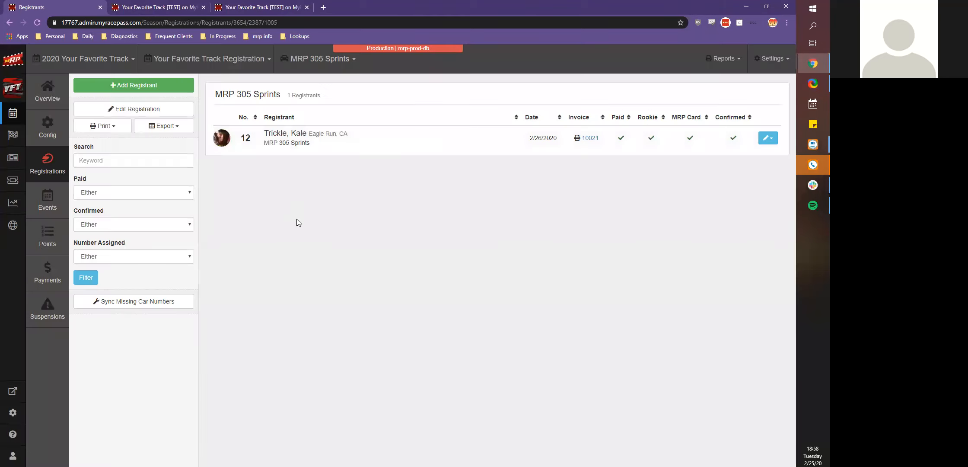
left_click(37, 22)
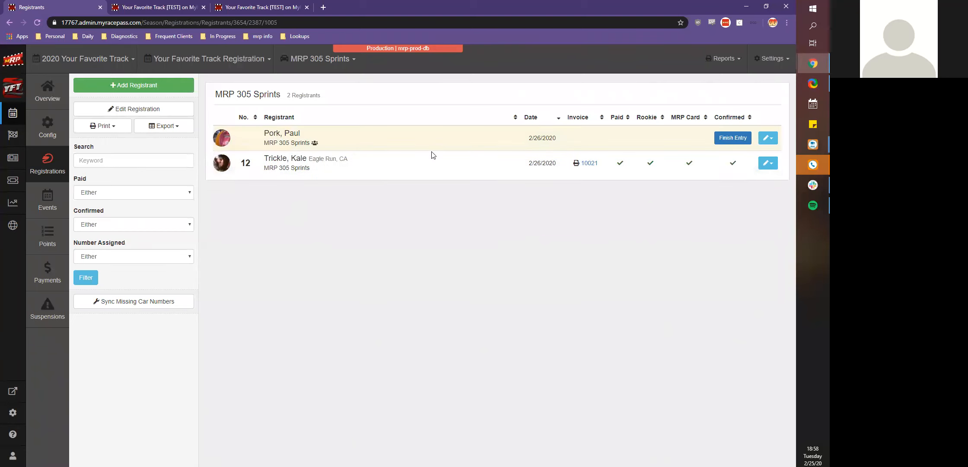
left_click(718, 139)
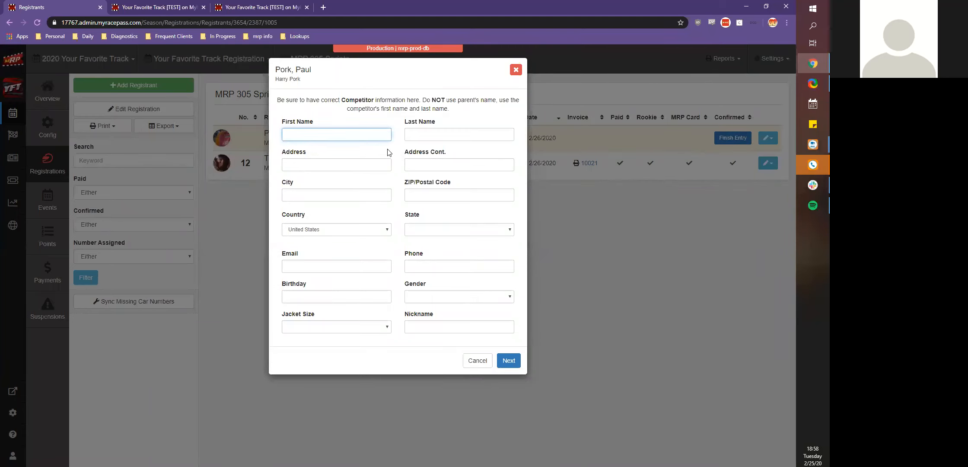
left_click(515, 69)
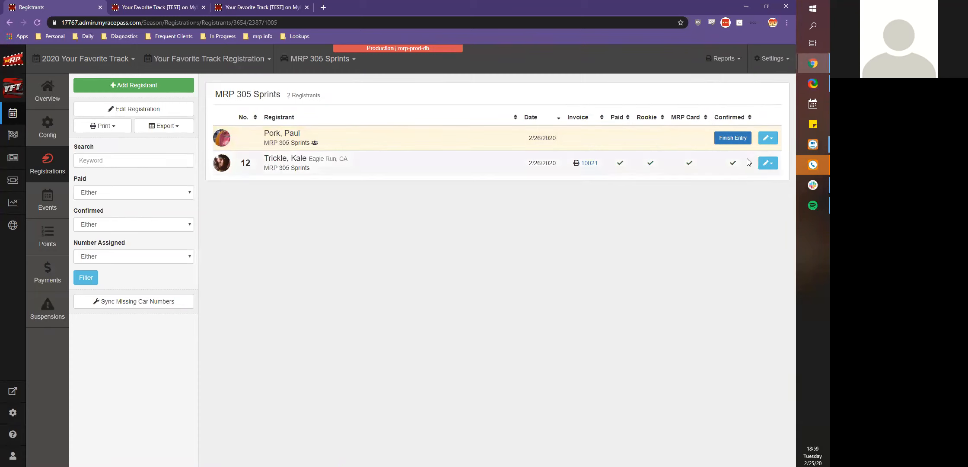
- Check the classes offered for changing the class of registrant number 12, and leave the dialog without changing anything
left_click(768, 163)
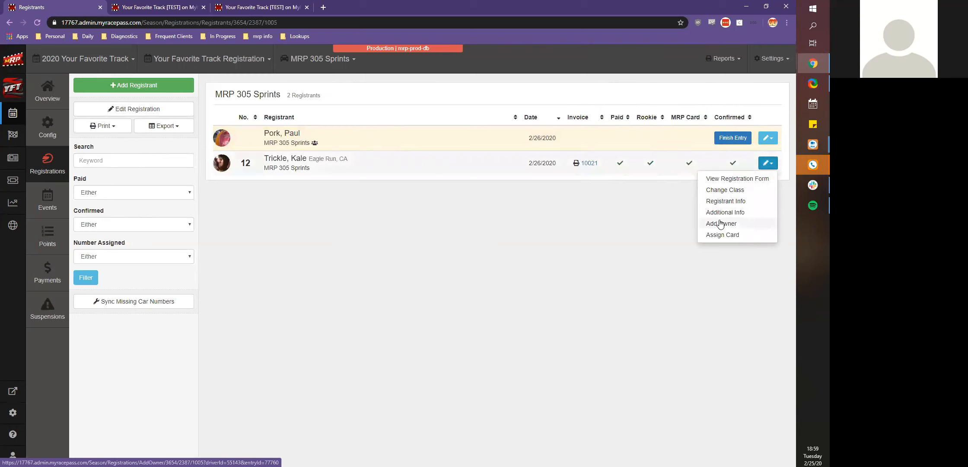
left_click(714, 191)
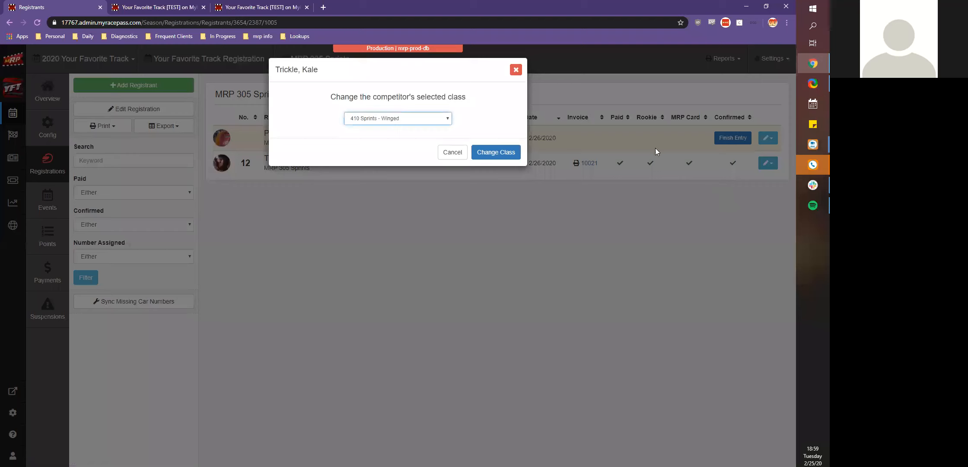
left_click(444, 116)
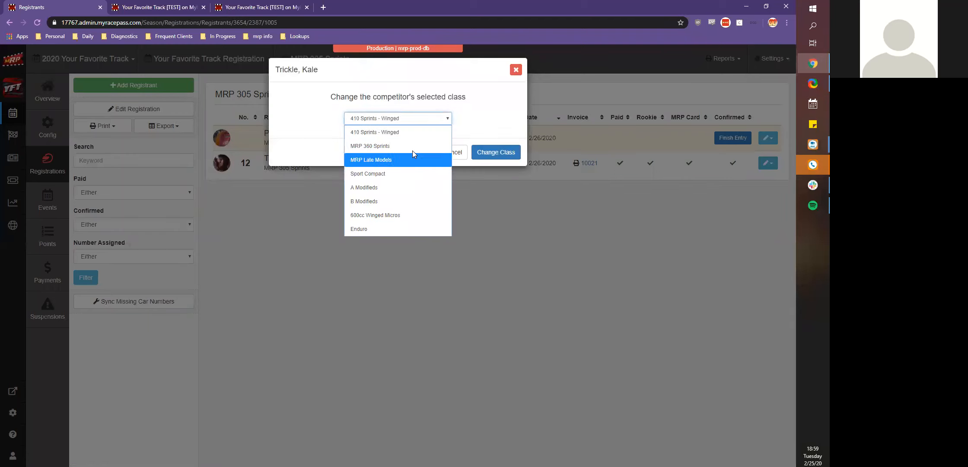
left_click(515, 71)
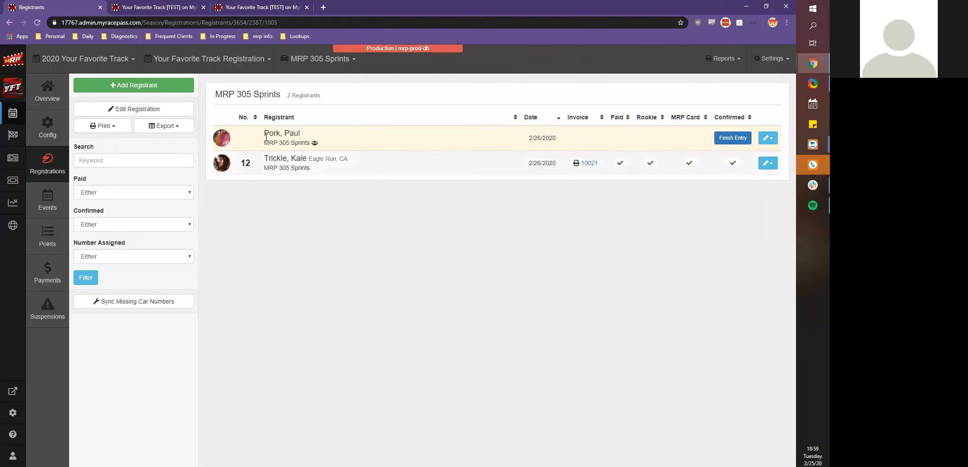
- Return to the season's registrations overview and examine the confirmed and pending registrants per class
left_click(41, 168)
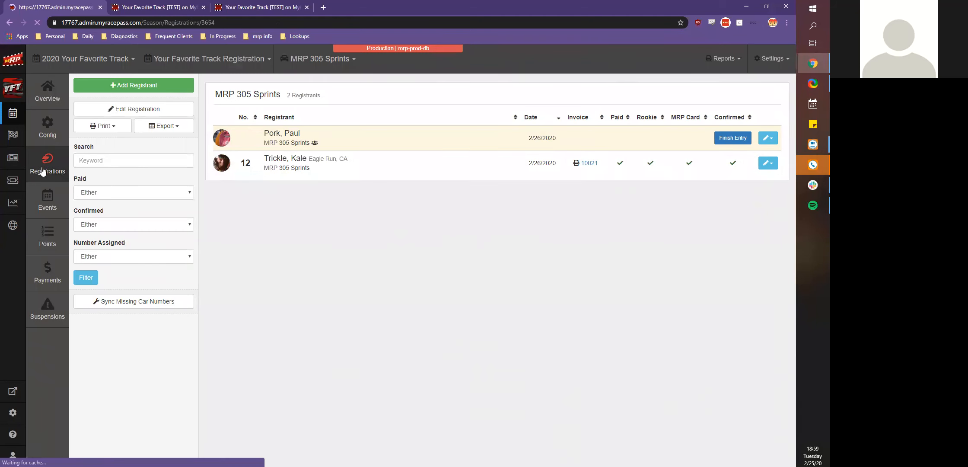
scroll(377, 149, "down", 6)
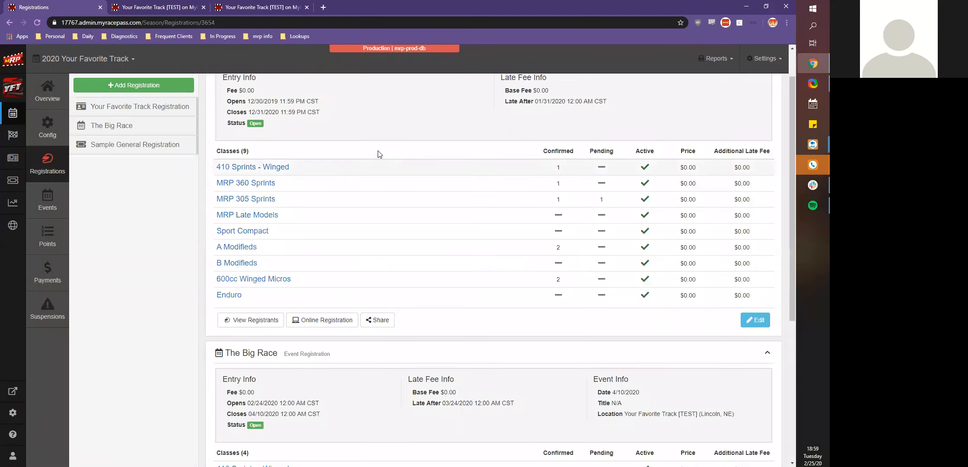
scroll(379, 153, "up", 6)
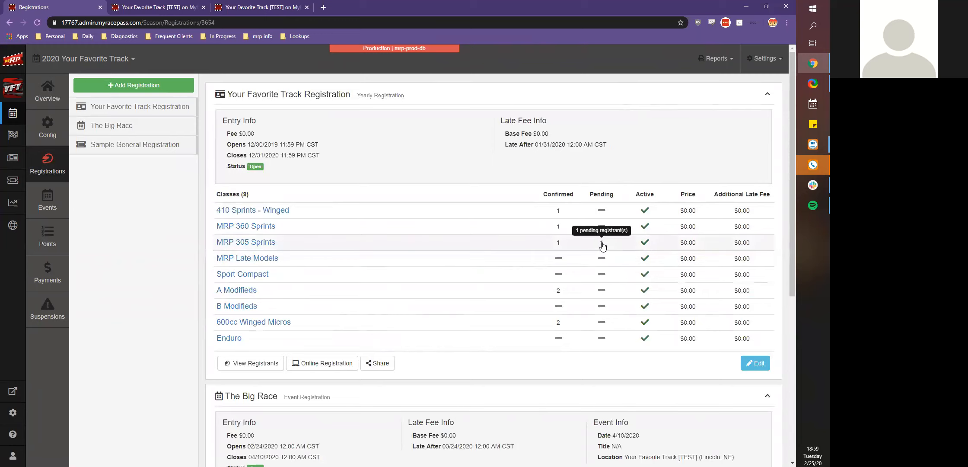
scroll(599, 242, "down", 1)
scroll(597, 240, "down", 2)
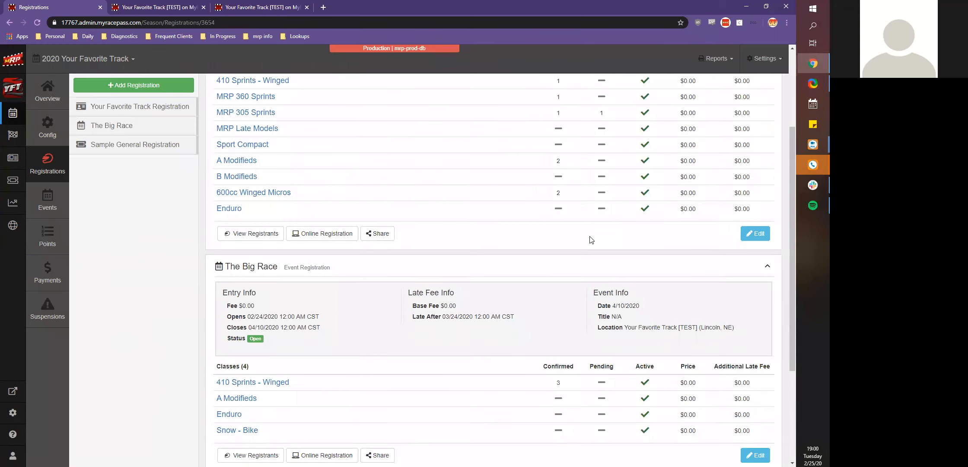
scroll(587, 238, "down", 4)
scroll(573, 251, "up", 7)
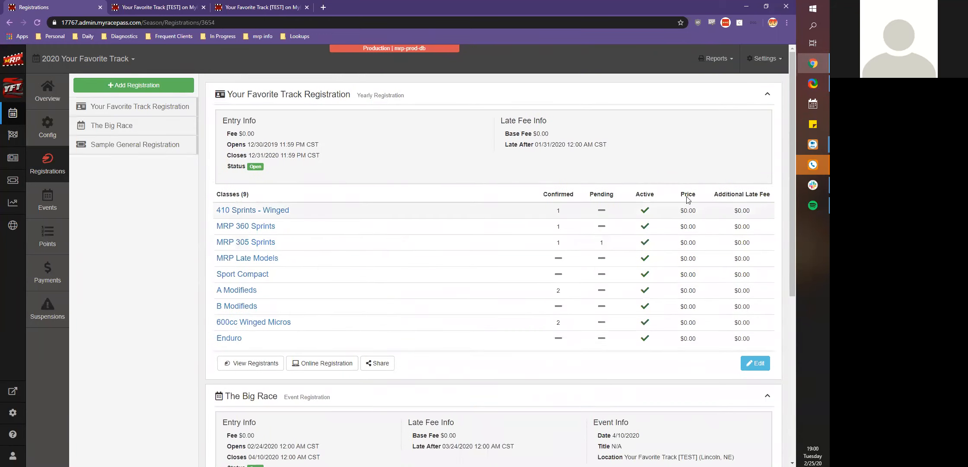
- Open the Registration Messages settings from the season registrations and view the Welcome Message and Car Number Message sections
left_click(746, 70)
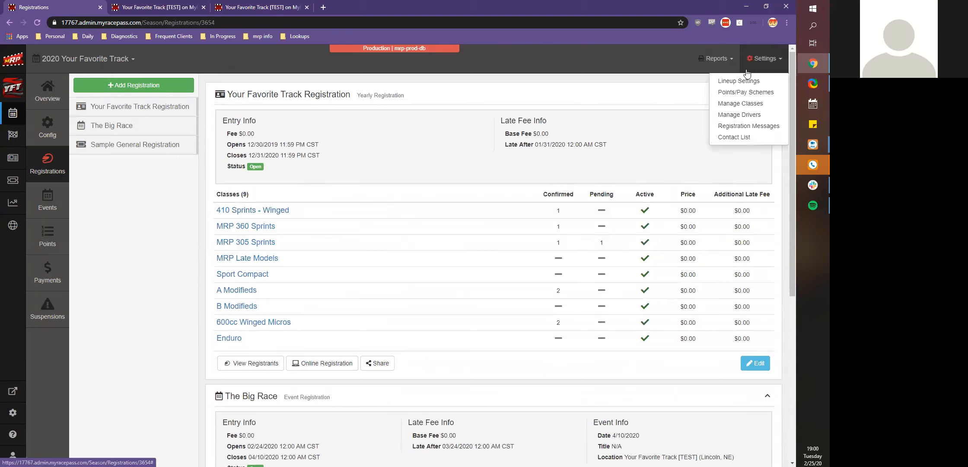
left_click(727, 126)
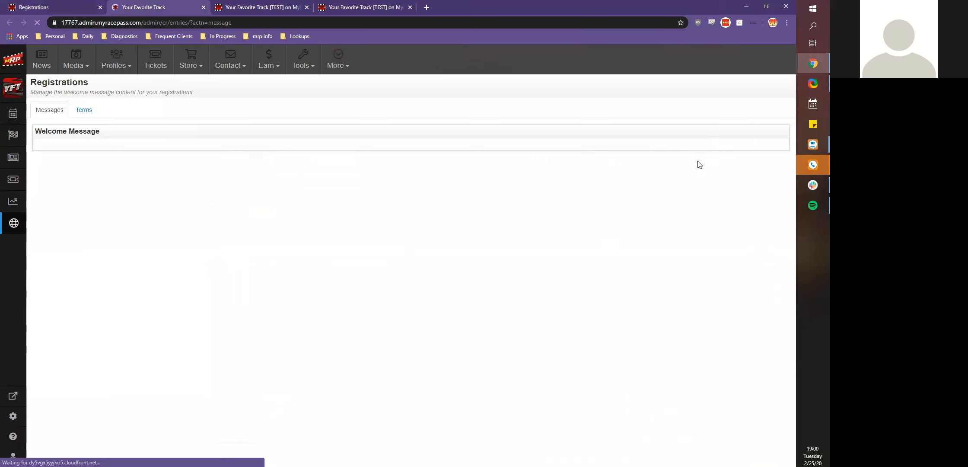
left_click(65, 7)
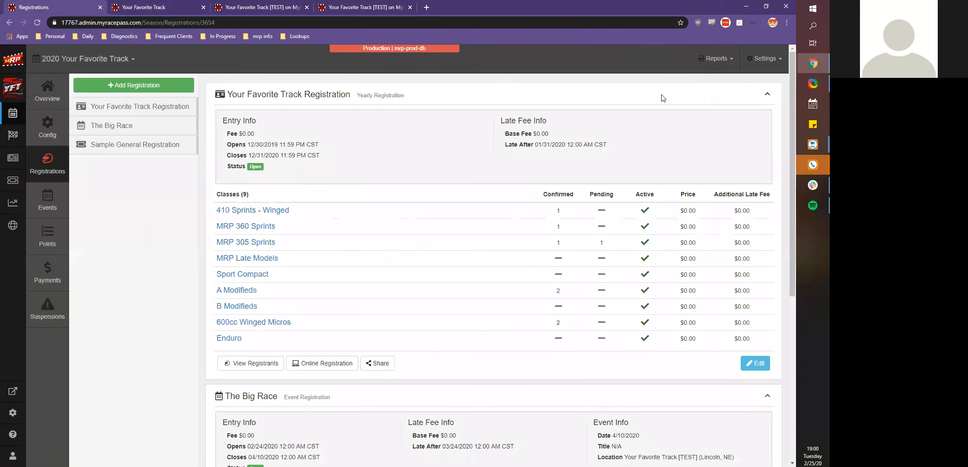
left_click(764, 58)
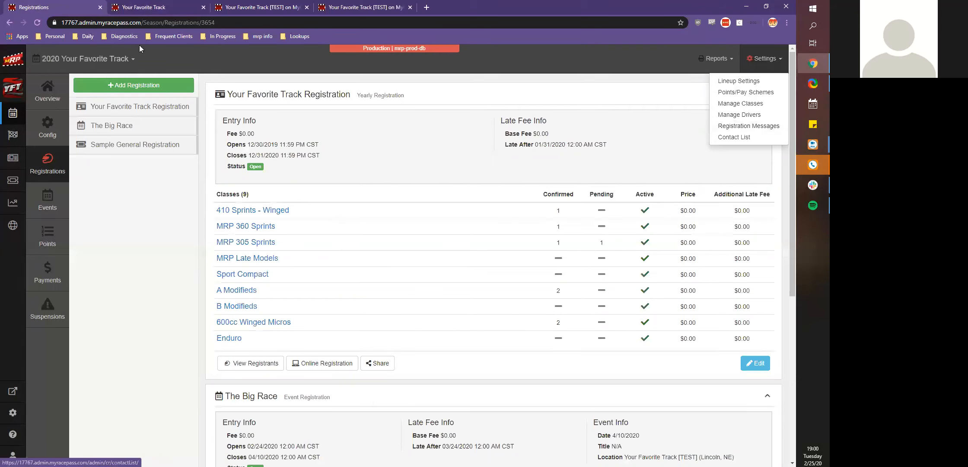
left_click(145, 8)
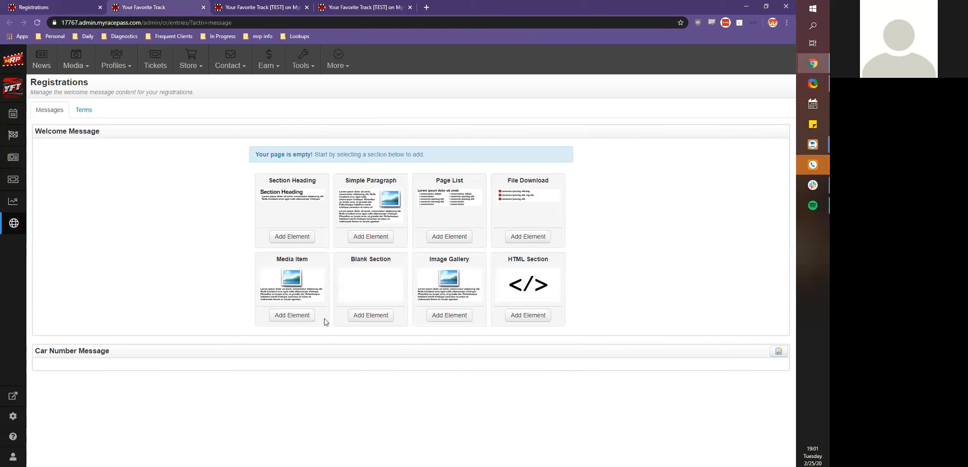
- Add a section heading reading "THE TERMS" above the existing text in the registration Terms and Conditions
left_click(91, 113)
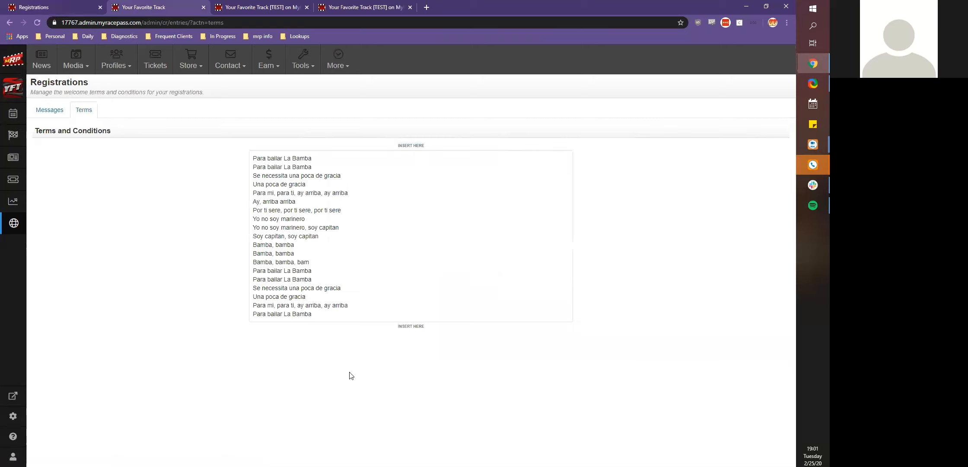
left_click(400, 146)
left_click(281, 223)
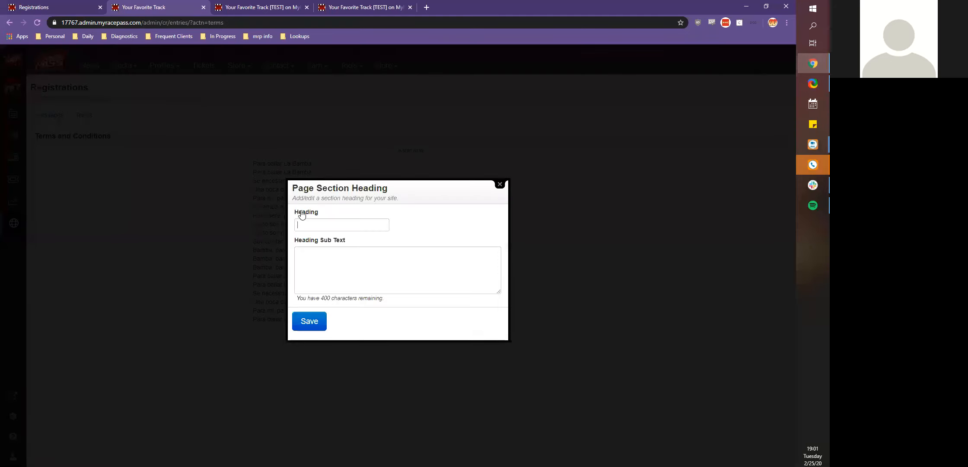
type("THE TERMS")
left_click(302, 320)
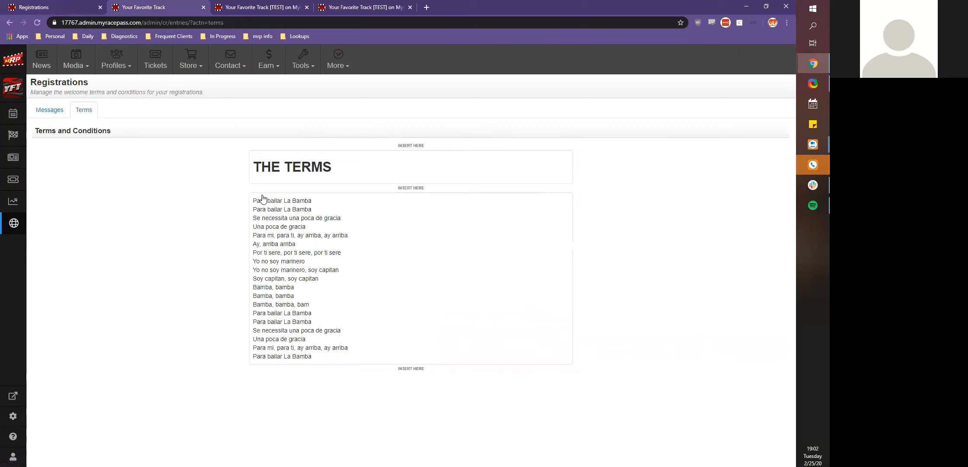
- Examine the editing controls of the heading and text sections in the terms, and go back to the registration messages
mouse_move(522, 164)
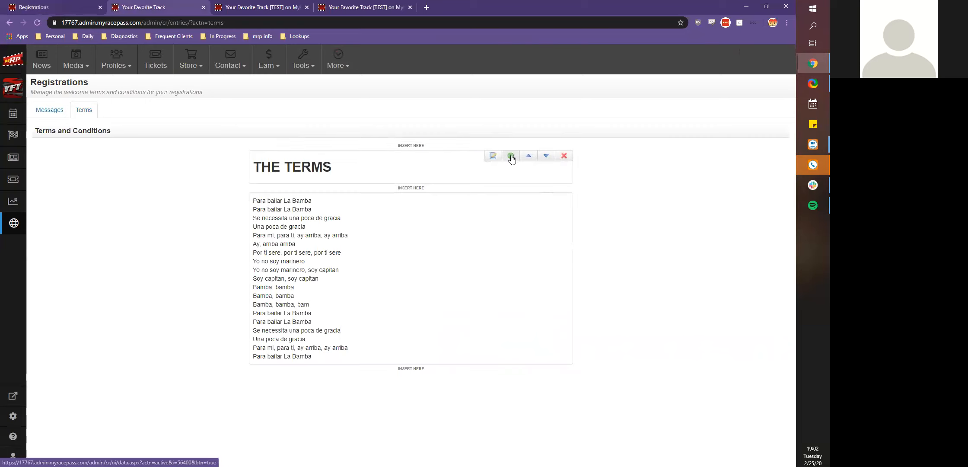
mouse_move(517, 231)
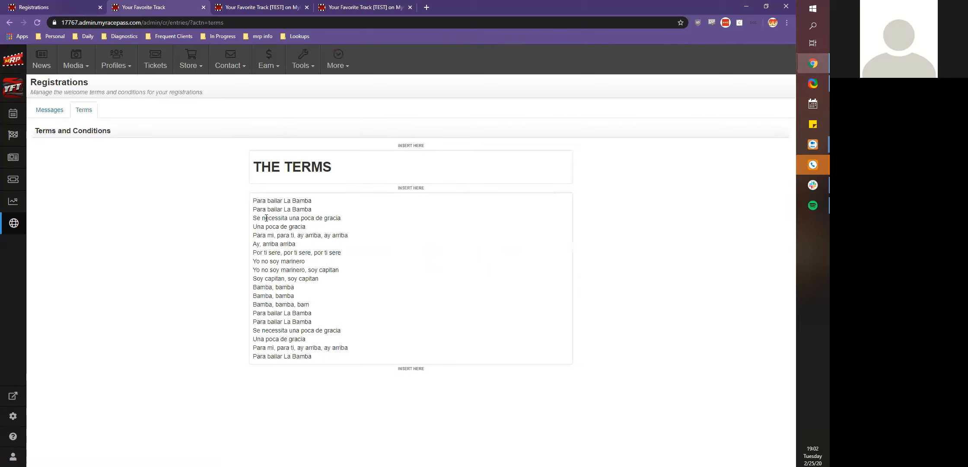
mouse_move(369, 322)
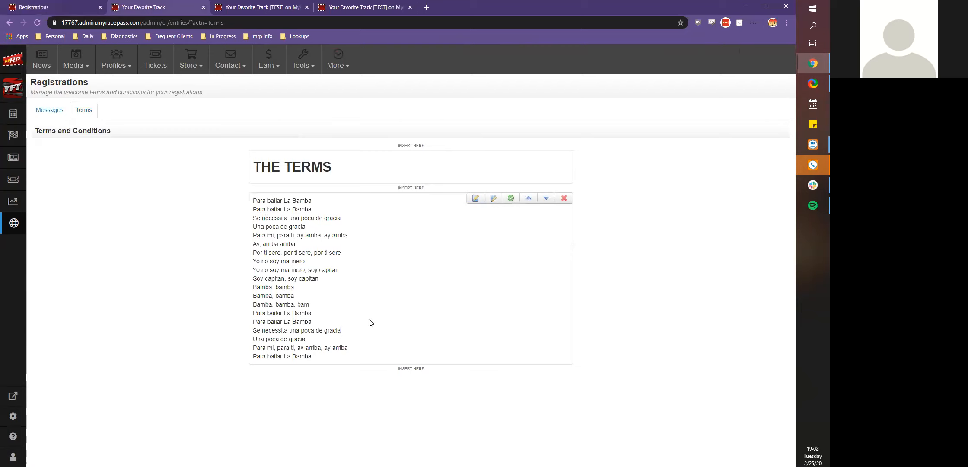
left_click(57, 115)
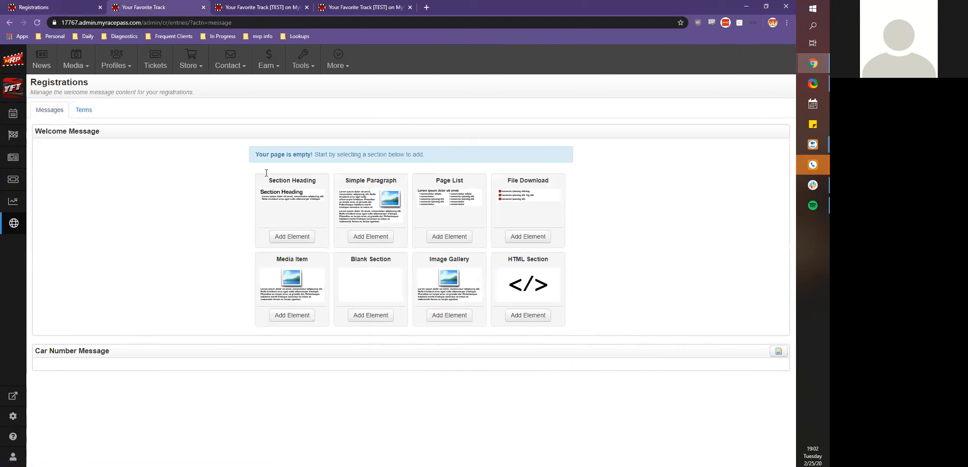
- Close the registration messages page and return to the Your Favorite Track Registration overview with its online registration option
left_click(14, 4)
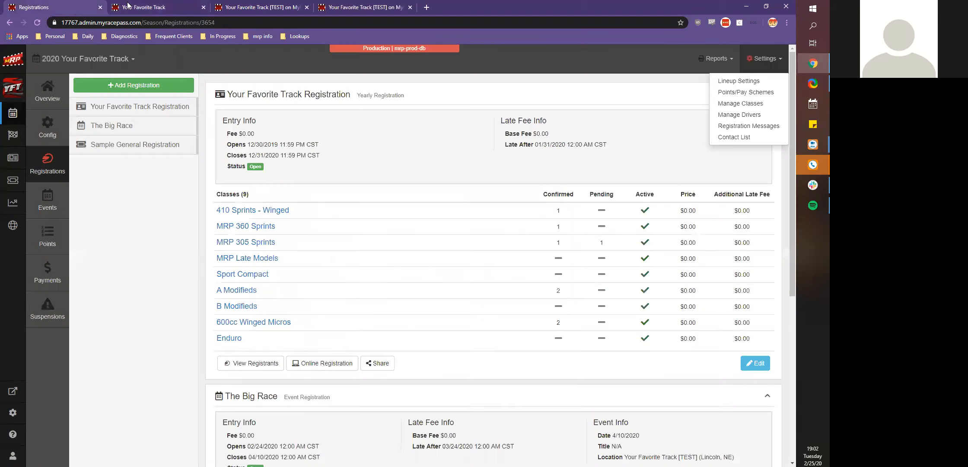
left_click(203, 7)
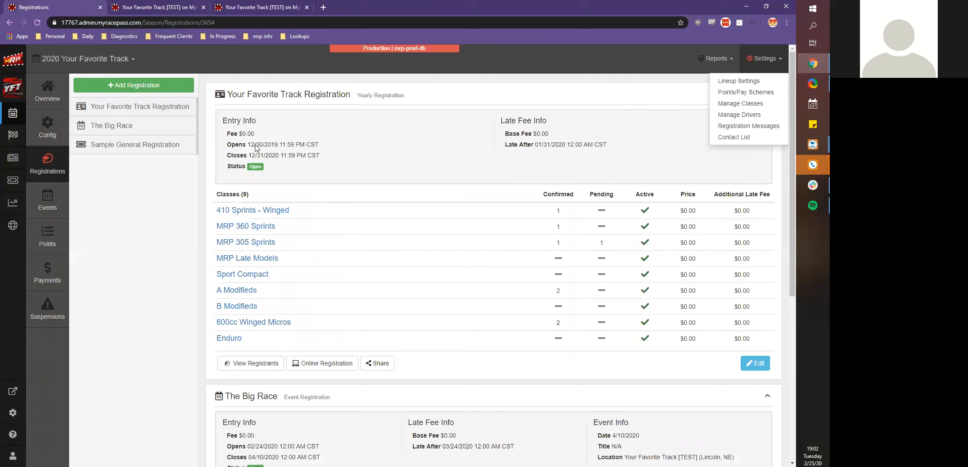
scroll(253, 156, "down", 6)
left_click(251, 159)
scroll(380, 337, "up", 6)
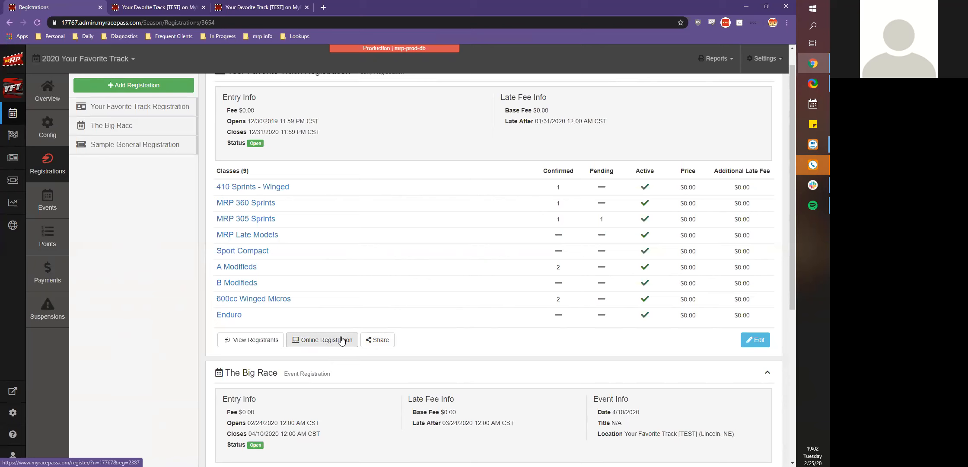
- Go to the public myracepass.com site, search for Your Favorite Track [TEST], and open its profile at the Registrations list
left_click(251, 6)
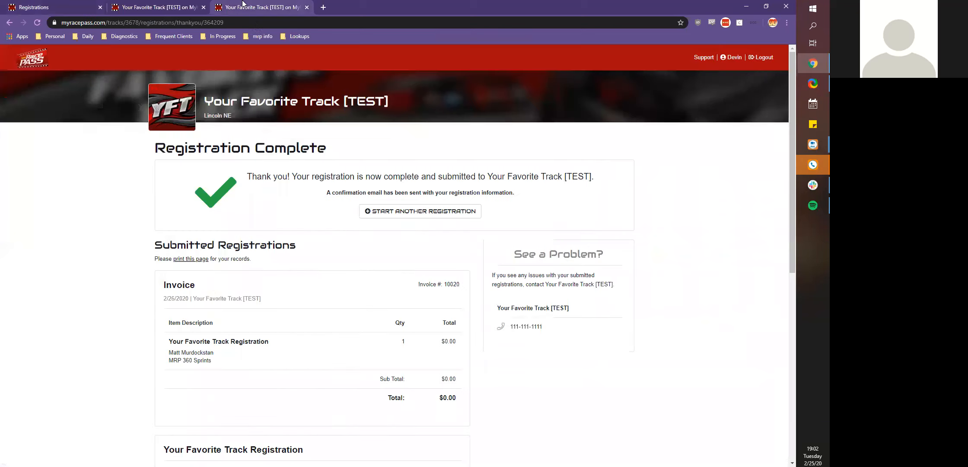
key("F5")
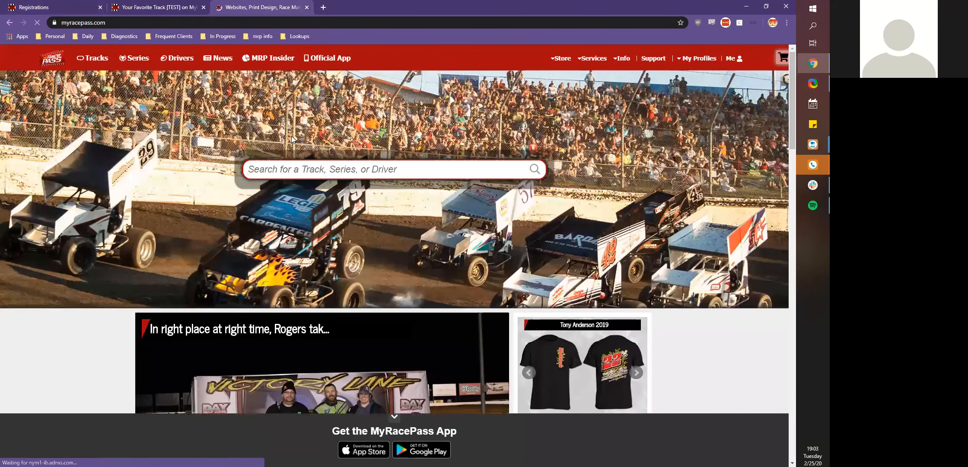
type("your fa")
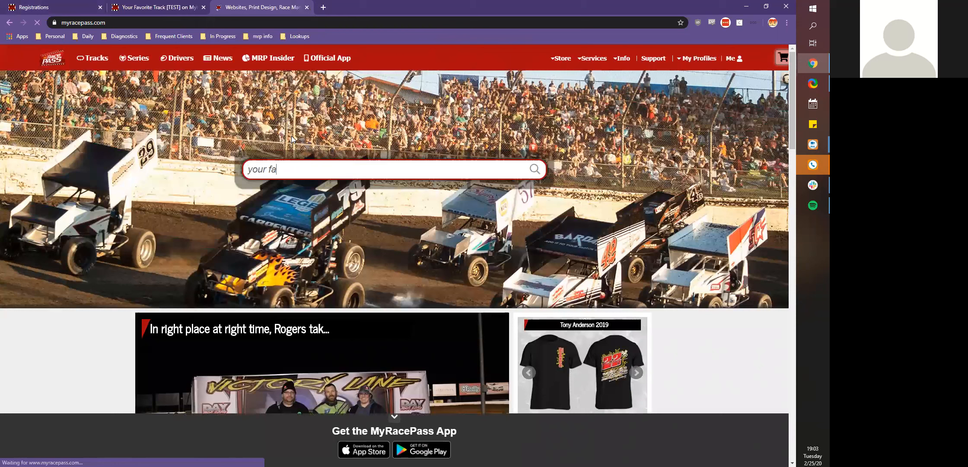
type("vorite t")
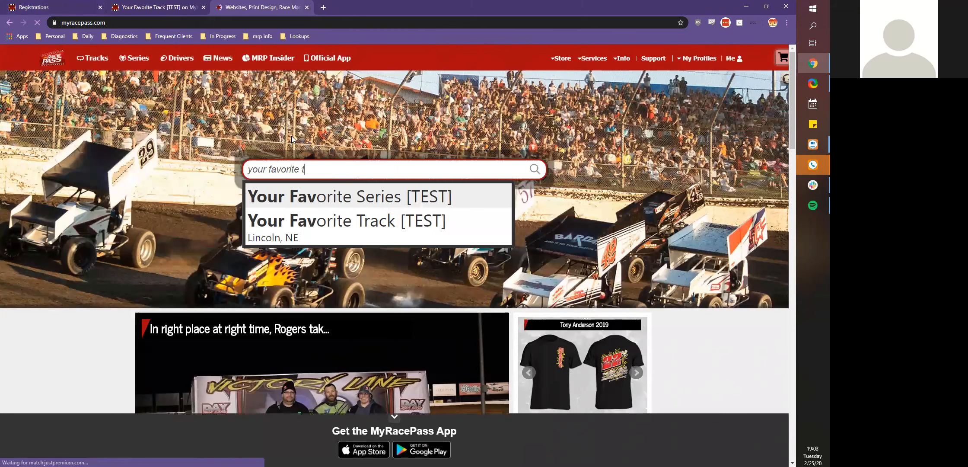
key("Return")
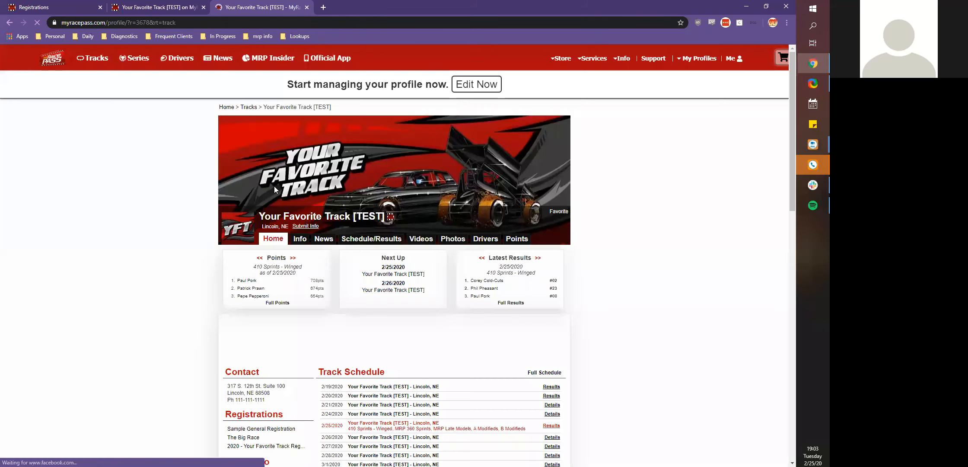
scroll(252, 188, "down", 5)
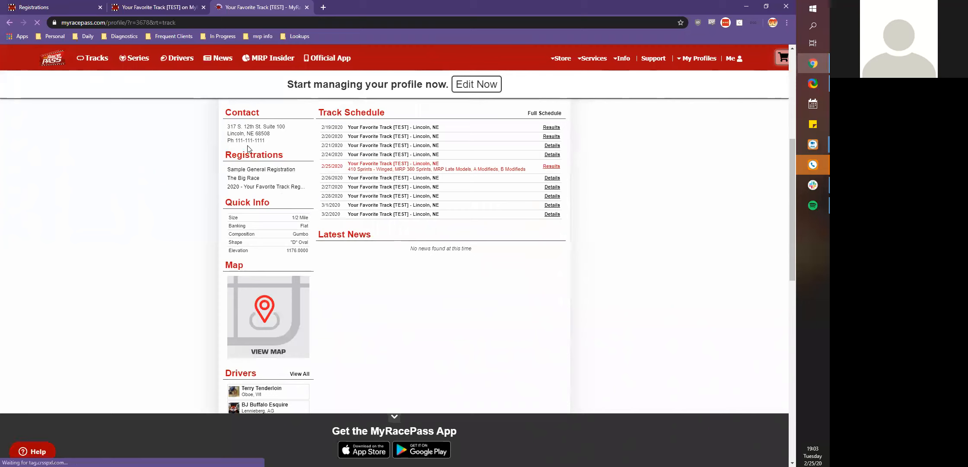
- View the online form of the 2020 Your Favorite Track registration, and close the public pages to return to the season's registrations overview
left_click(257, 187)
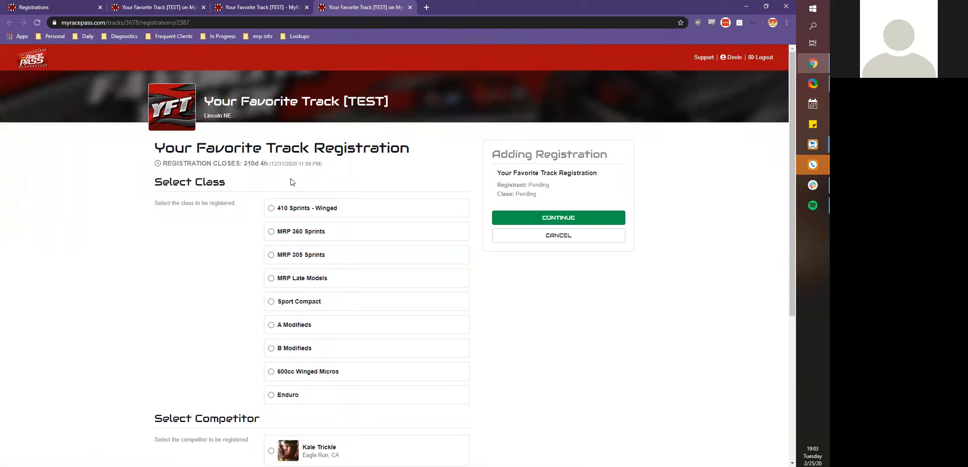
left_click(411, 8)
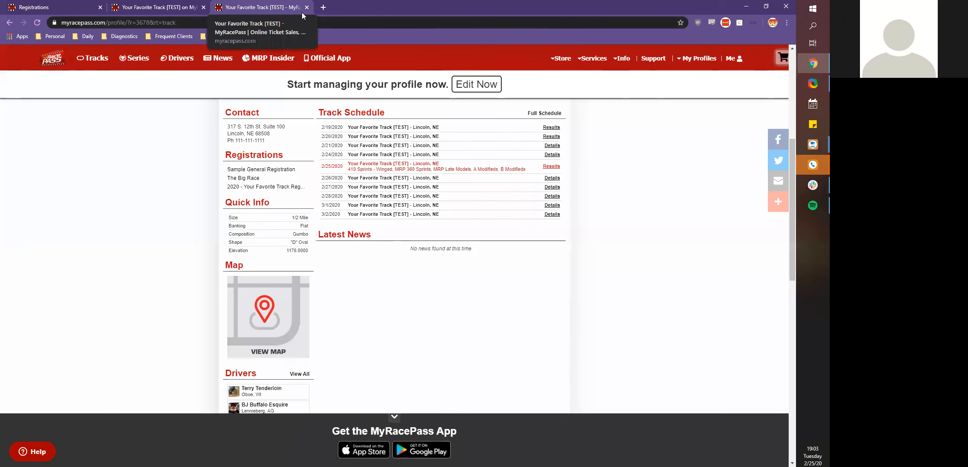
left_click(306, 8)
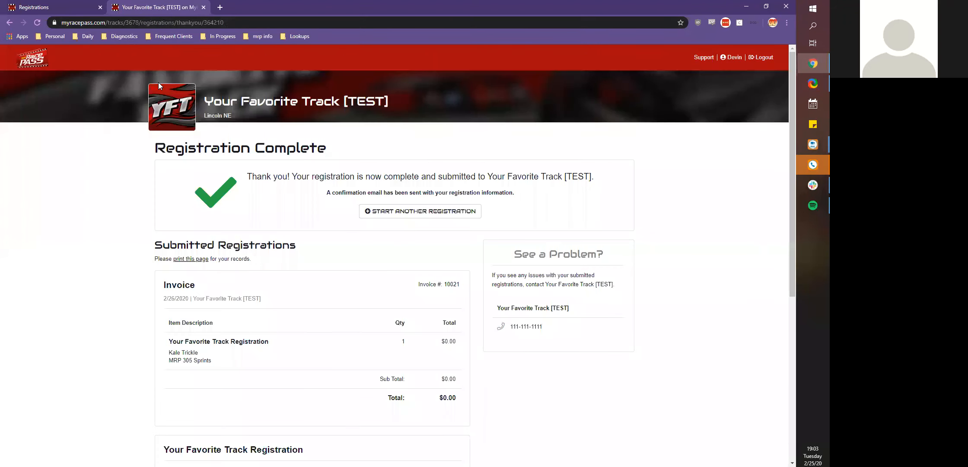
scroll(158, 85, "down", 6)
scroll(158, 85, "up", 6)
left_click(60, 7)
left_click(204, 7)
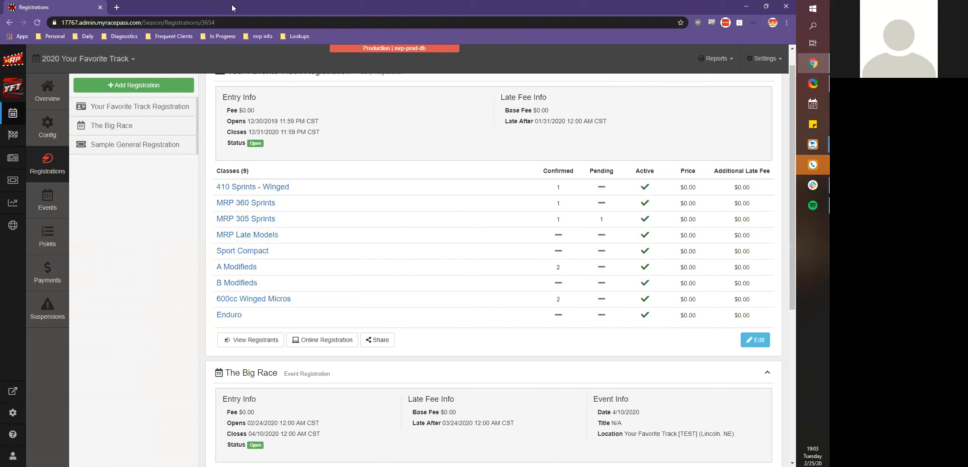
- Go to myracepass.com in a separate tab, search for the driver by nickname and surname, and open the matching profile in another tab
left_click(117, 6)
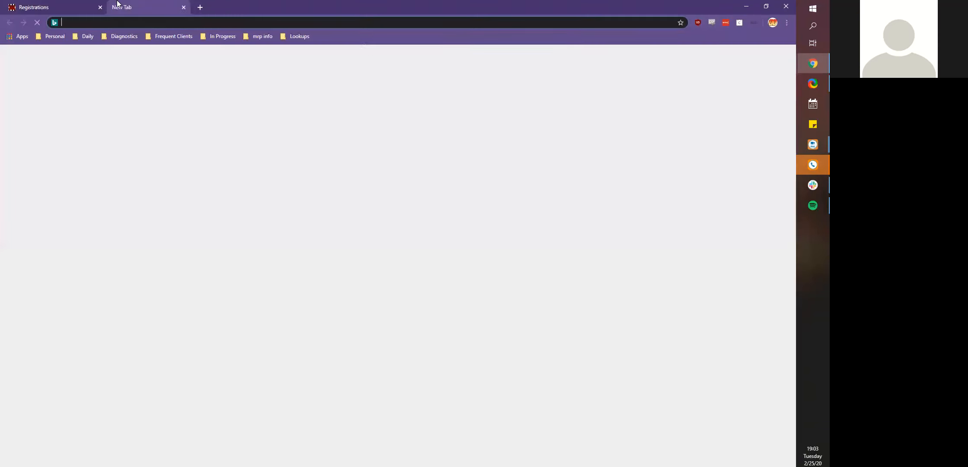
type("myracepass.com")
key("Return")
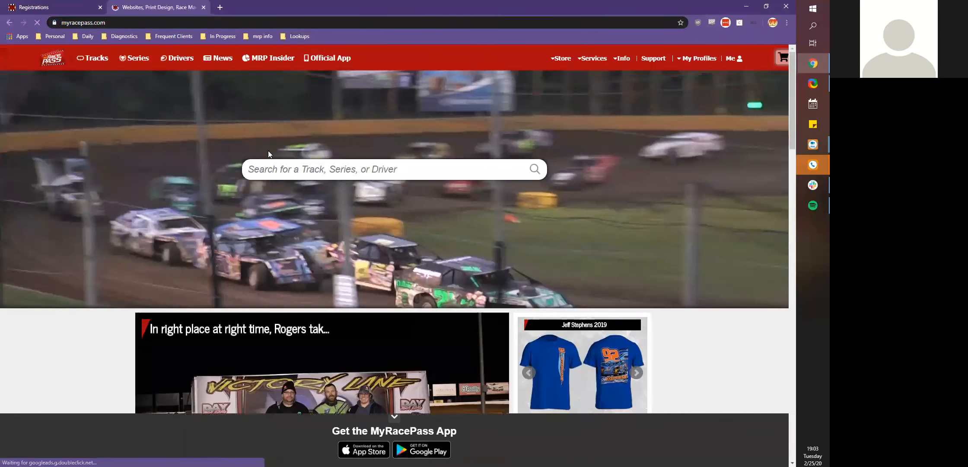
left_click(280, 169)
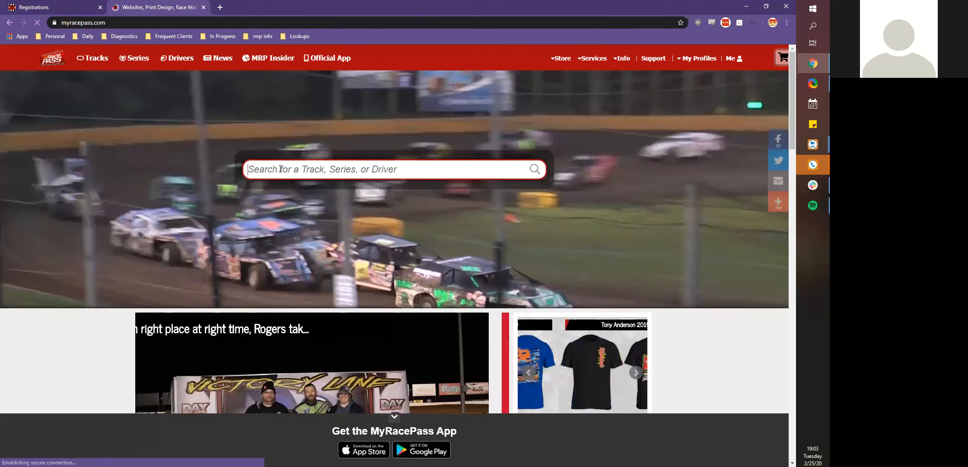
type("chuck groun")
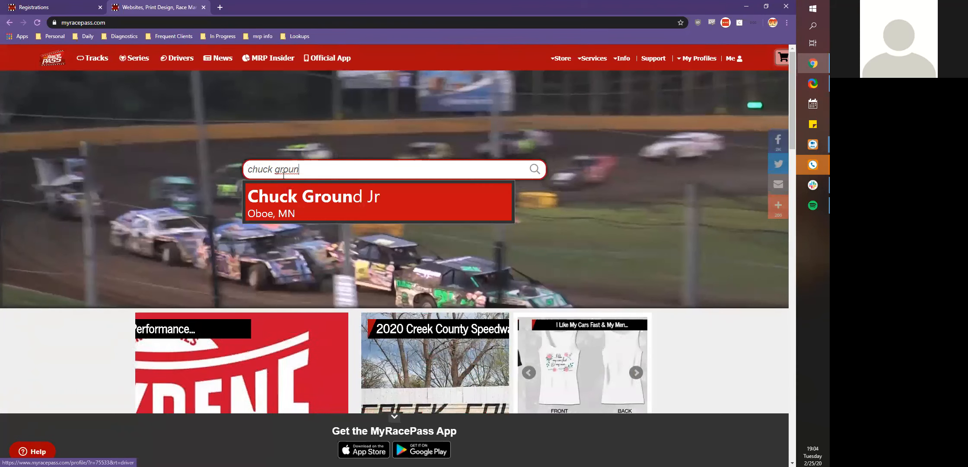
right_click(311, 206)
left_click(342, 212)
- Search for "ground" and open the second Oboe, MN driver profile, listed under the formal first name, in its own tab
triple_click(284, 175)
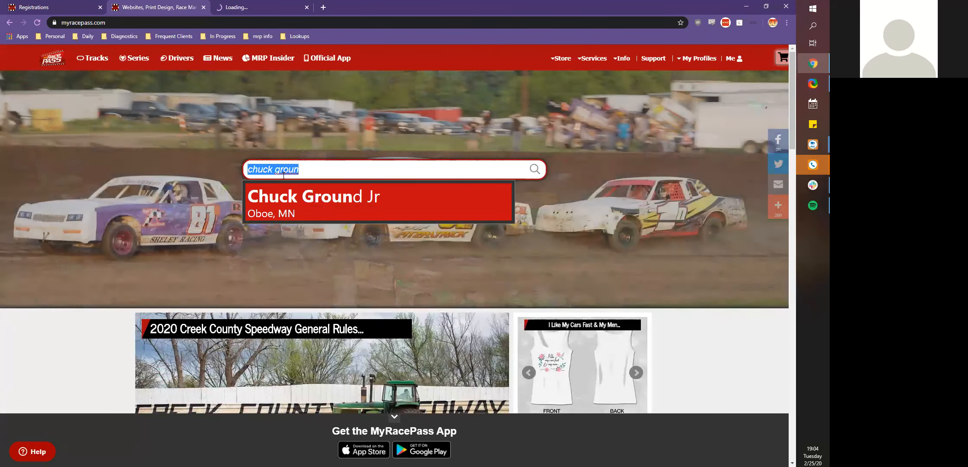
type("ground")
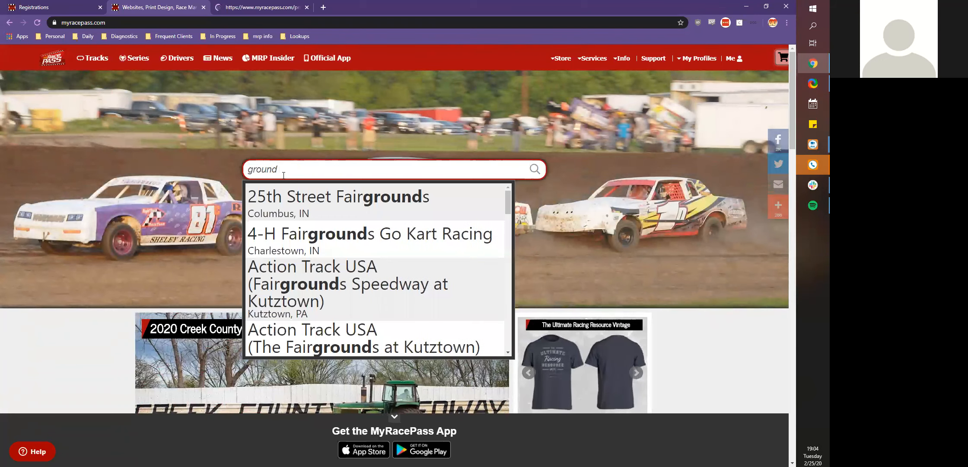
right_click(325, 238)
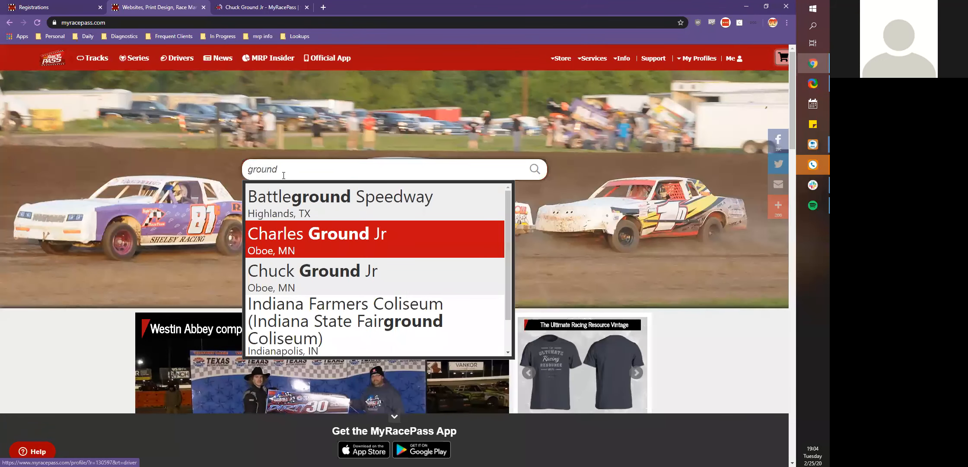
left_click(354, 254)
left_click_drag(59, 6, 380, 7)
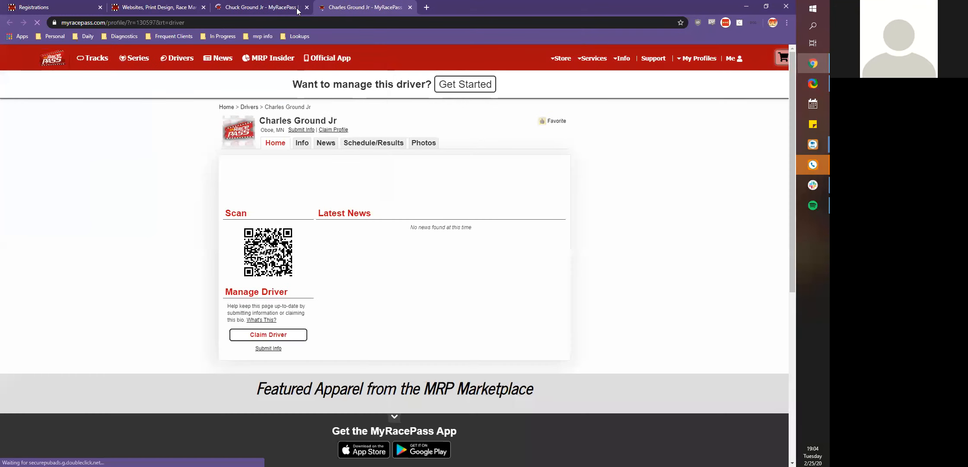
- Compare the claimed driver profile's race stats and schedule with the unclaimed duplicate profile of the same driver
left_click(258, 4)
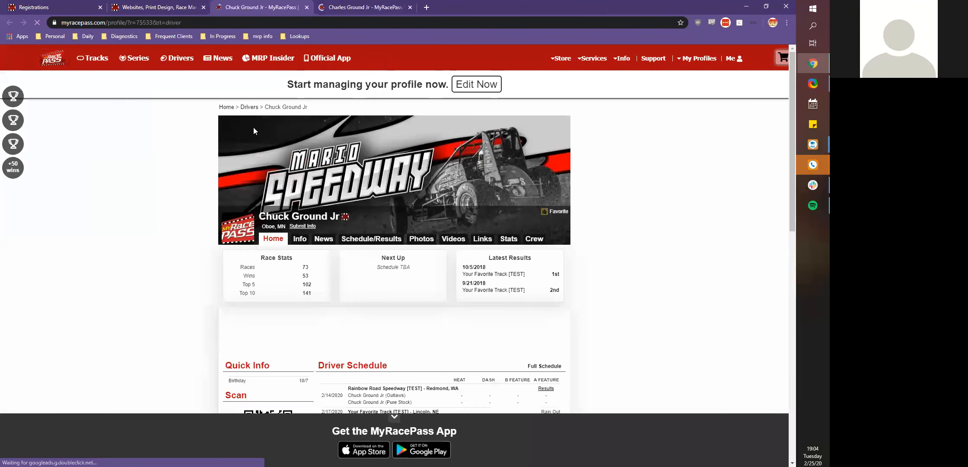
scroll(258, 156, "down", 9)
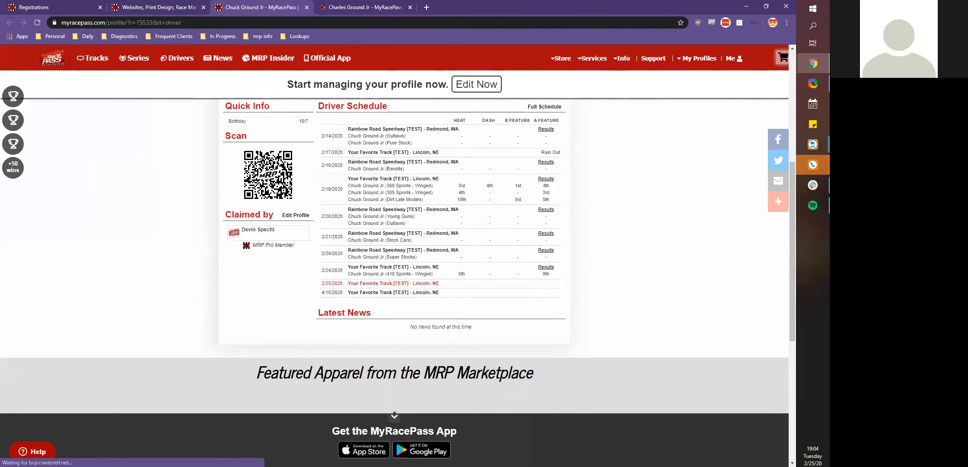
scroll(258, 157, "up", 4)
scroll(258, 156, "up", 5)
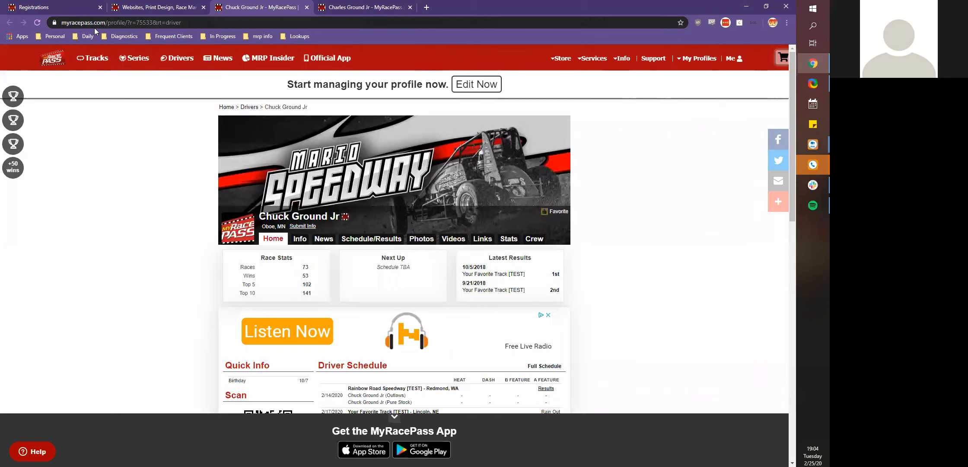
left_click(344, 3)
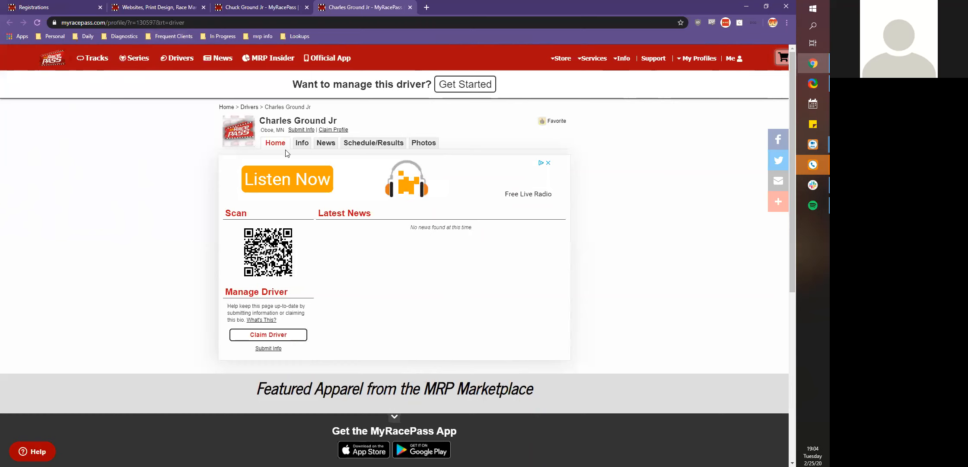
left_click(227, 7)
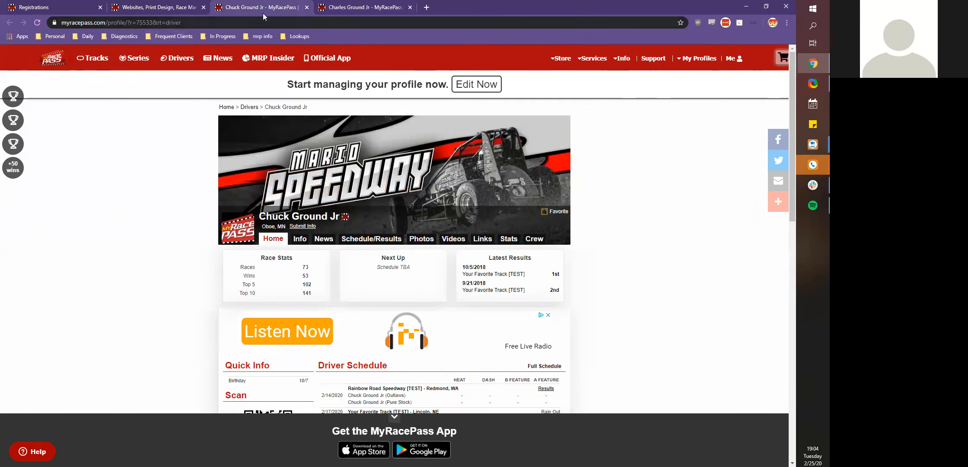
left_click(343, 7)
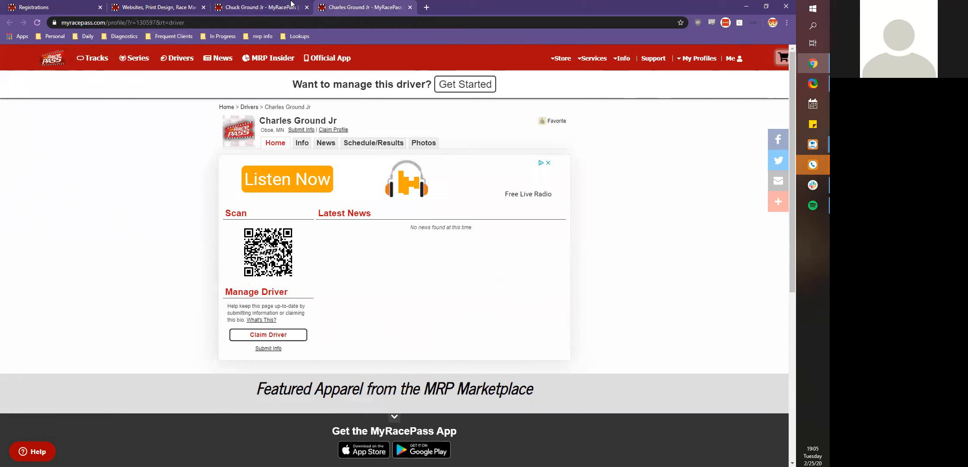
left_click(285, 7)
left_click(363, 7)
- Search the MyRacePass home page for "zzz" driver profiles, close that search, and return to the season registrations administration
left_click(45, 63)
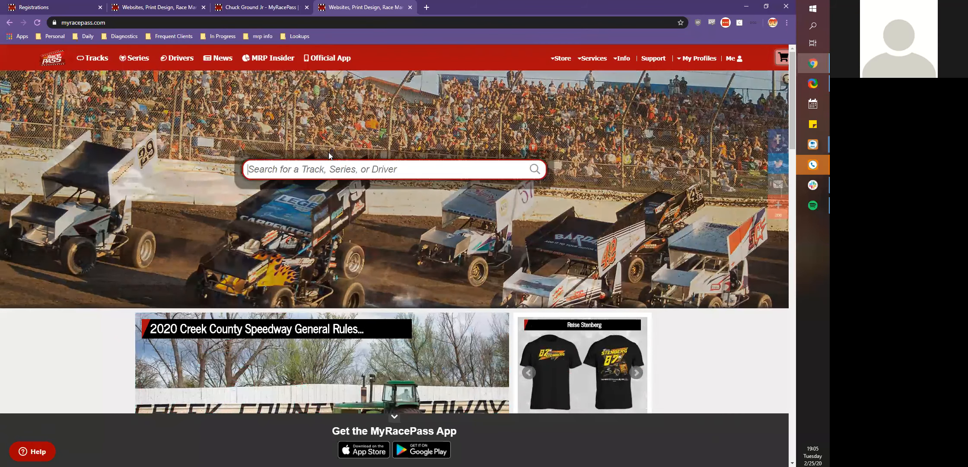
type("zzz")
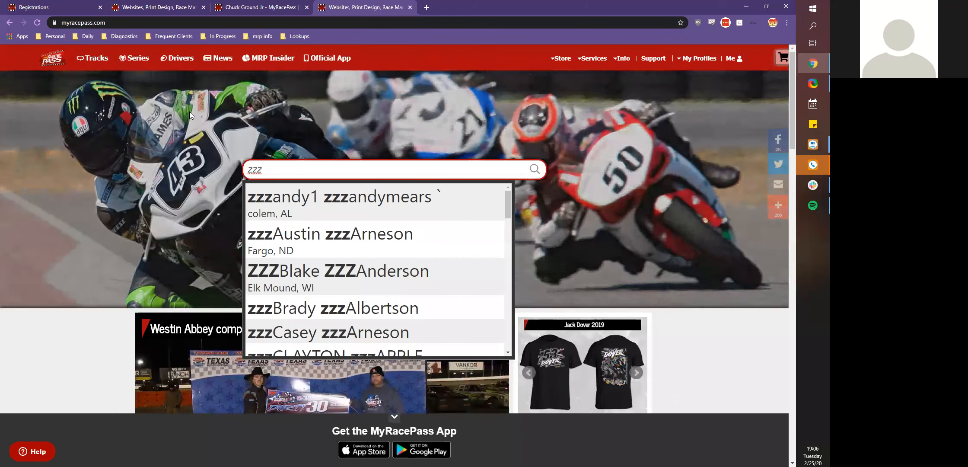
left_click(229, 4)
left_click(358, 6)
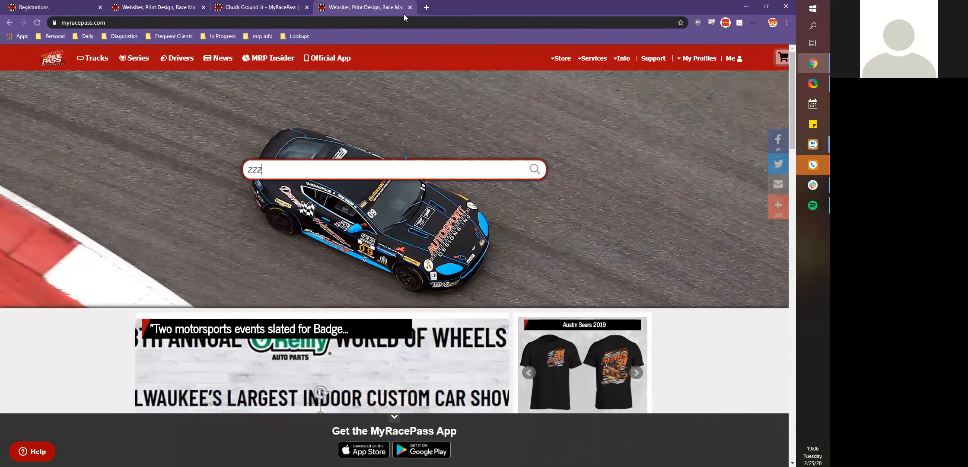
key("ctrl+w")
left_click(42, 5)
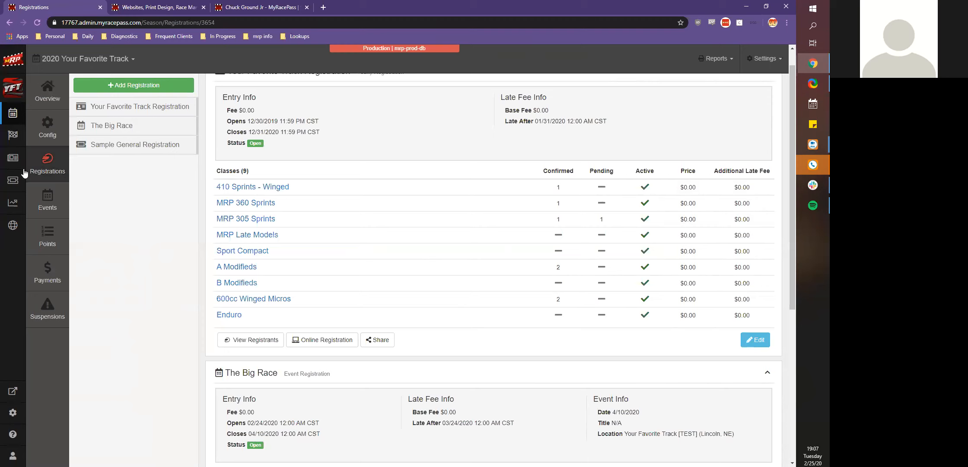
- List all events of the 2020 - Your Favorite Track [TEST] Schedule and open the details of the 4/10/2020 event
left_click(19, 122)
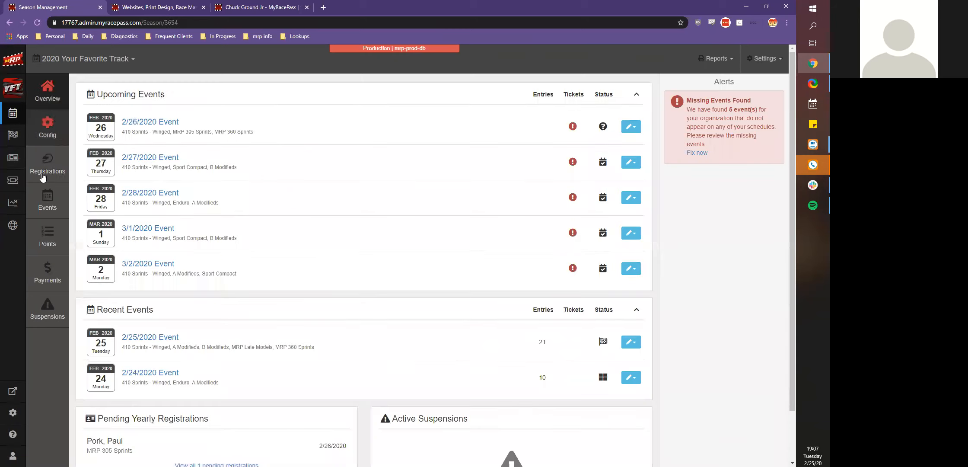
left_click(48, 192)
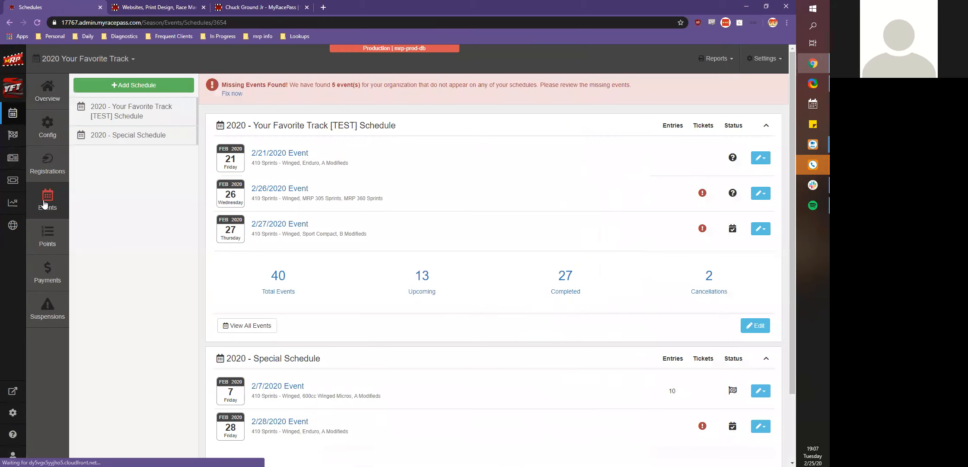
left_click(278, 280)
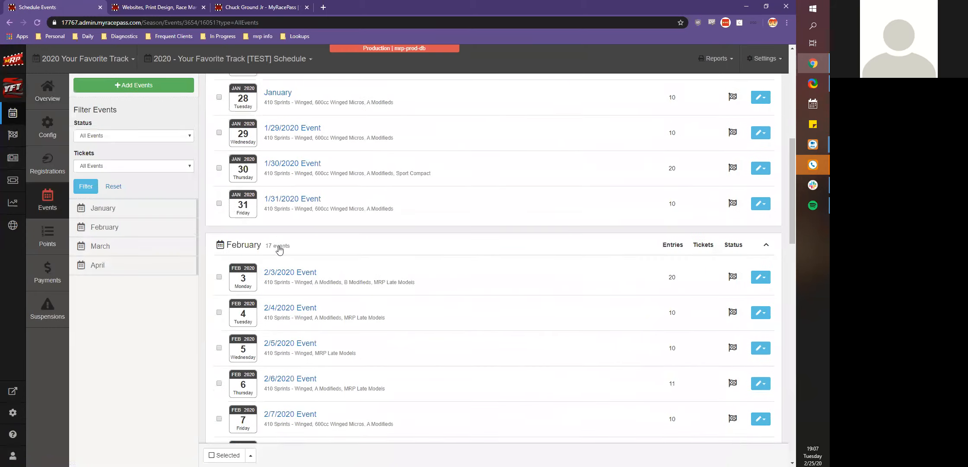
scroll(277, 252, "down", 3)
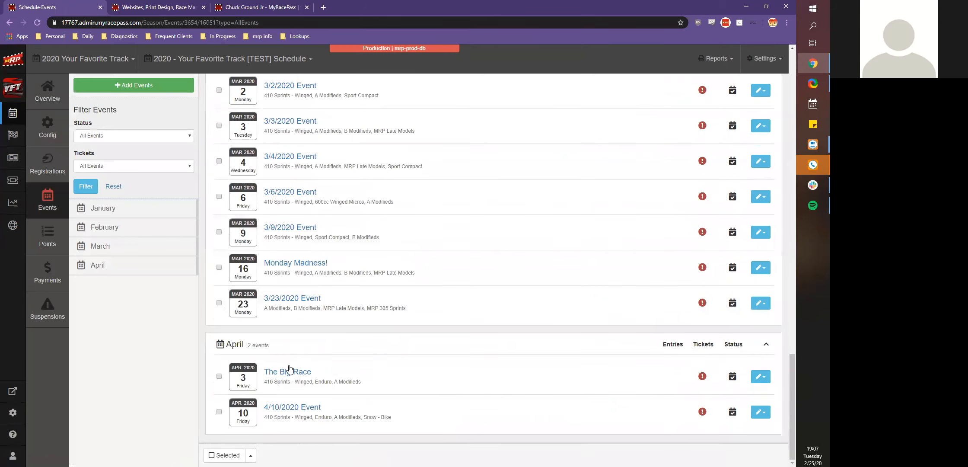
left_click(288, 374)
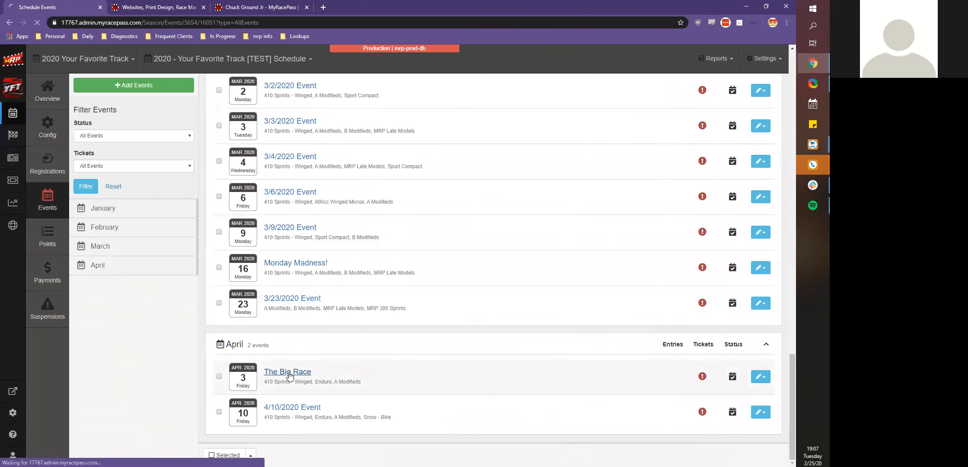
left_click(10, 22)
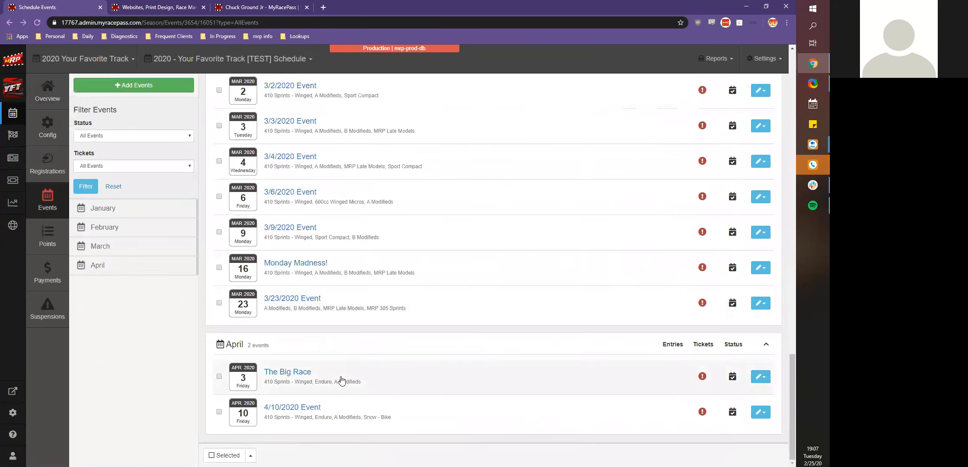
left_click(308, 409)
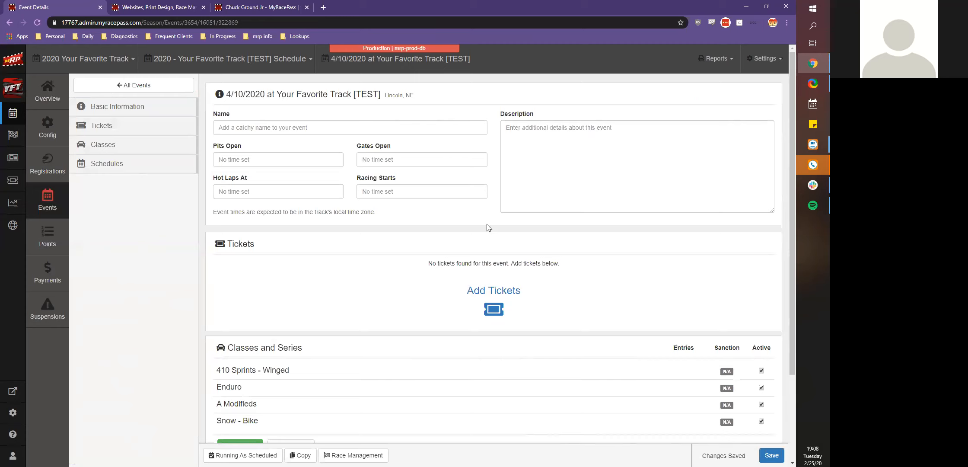
- Start adding online tickets to the 4/10/2020 event and set Available From to 02/25/2020 1:08 AM
left_click(437, 319)
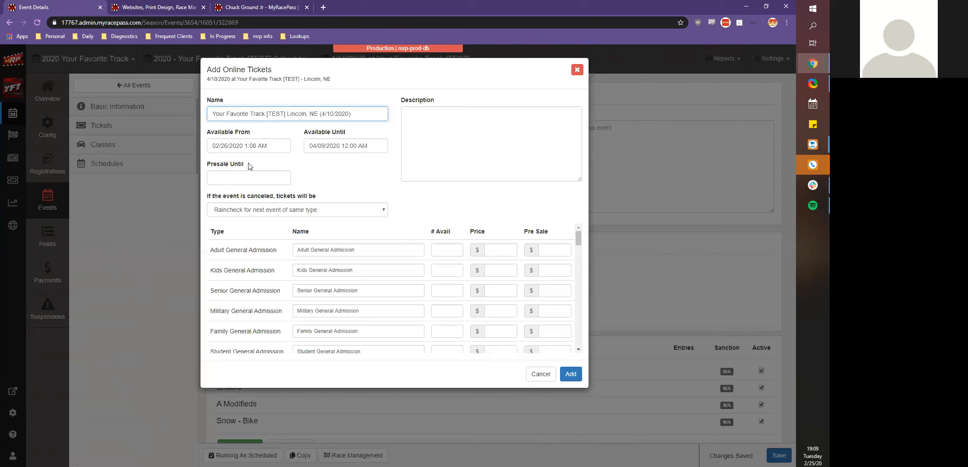
left_click(249, 146)
left_click(247, 241)
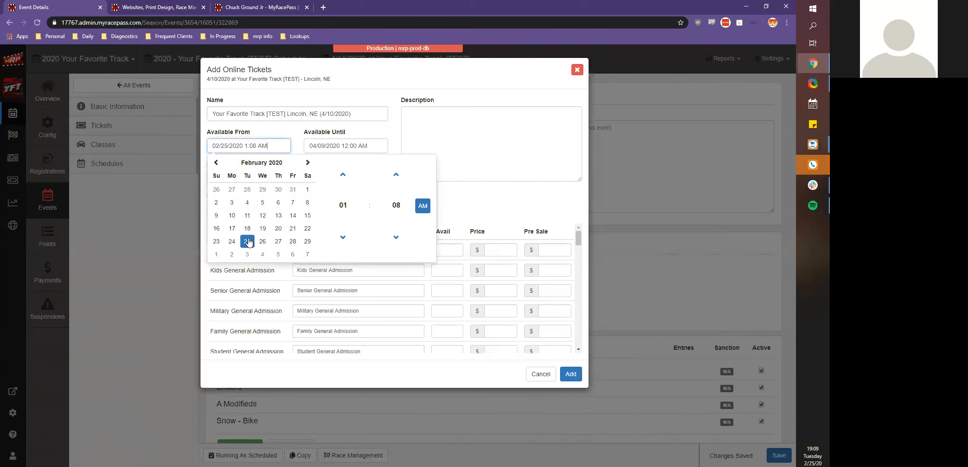
left_click(292, 135)
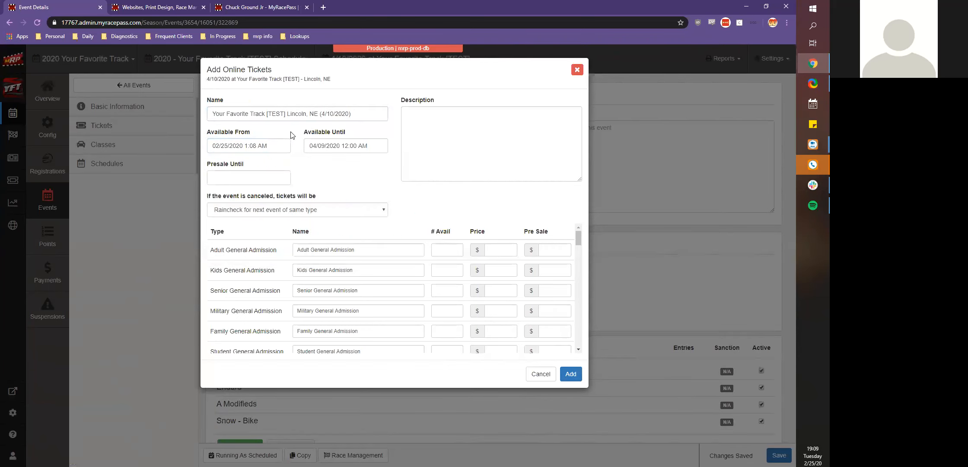
- Set the tickets' Available Until date and time to 04/09/2020 11:59 PM
left_click(316, 146)
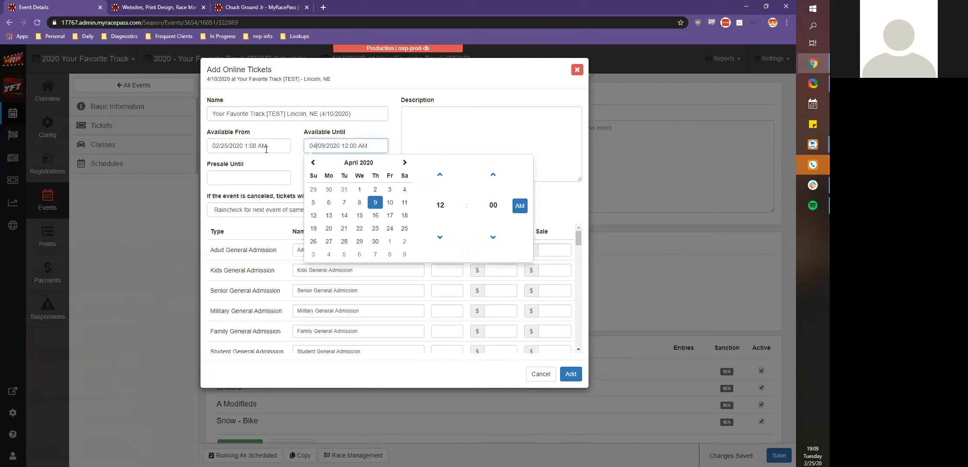
left_click(283, 137)
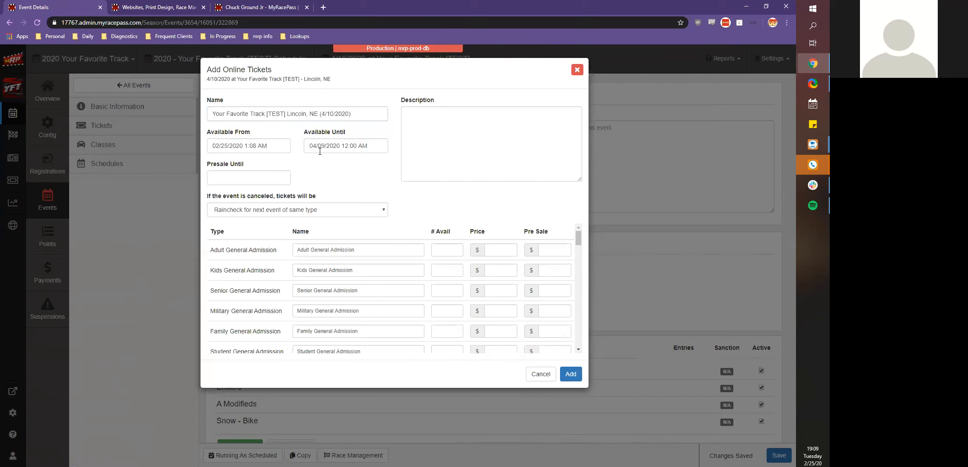
left_click(348, 147)
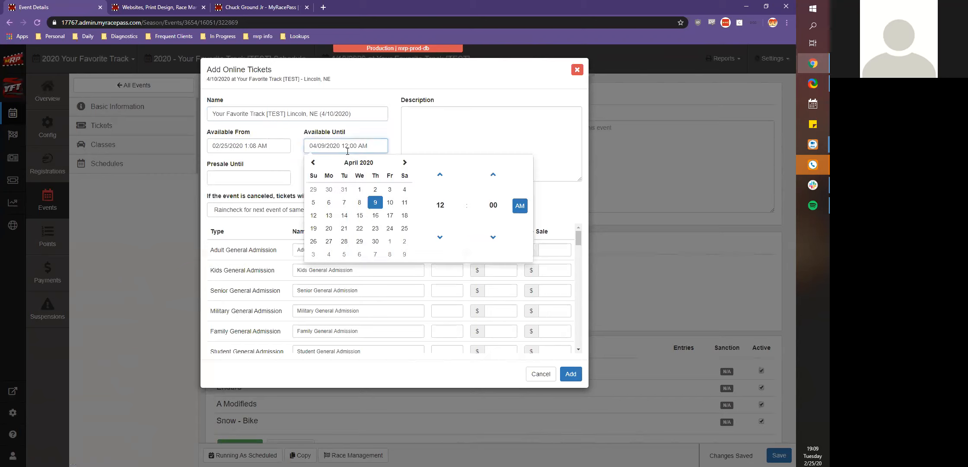
left_click(493, 237)
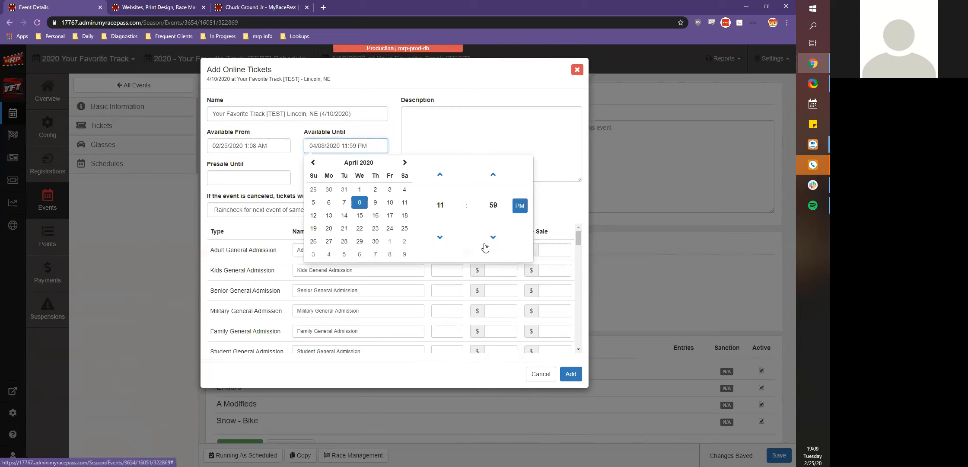
left_click(394, 151)
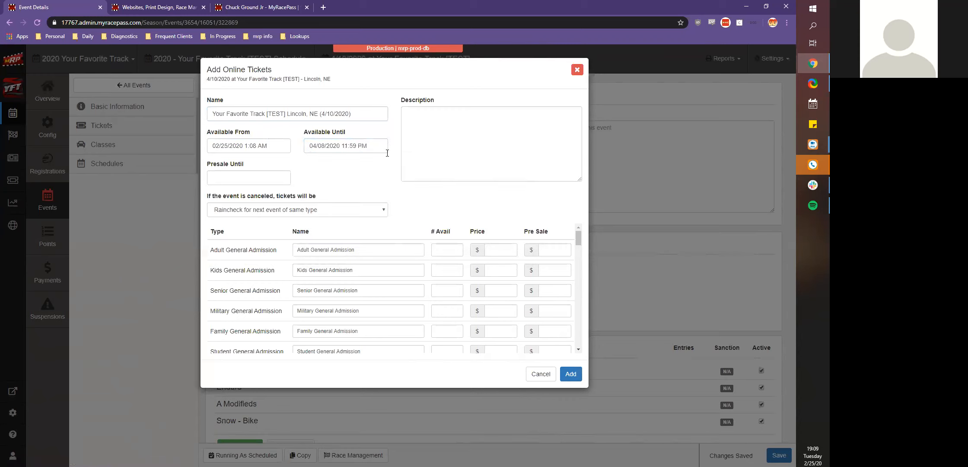
left_click(342, 149)
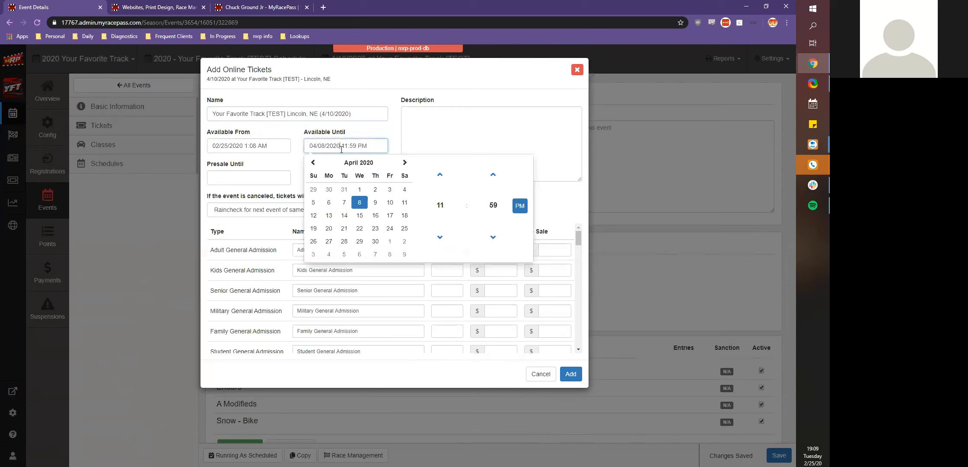
left_click(375, 202)
left_click(394, 151)
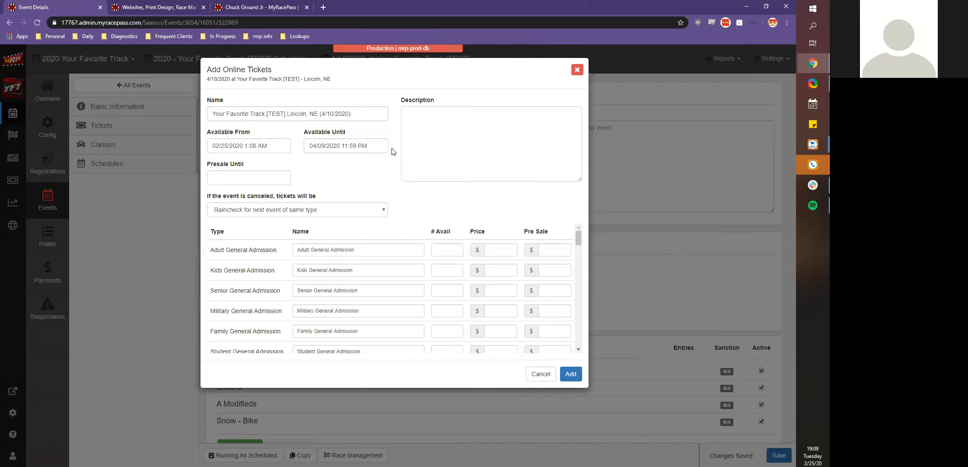
- Set the tickets' Presale Until date and time to 03/13/2020 7:08 PM
left_click(276, 177)
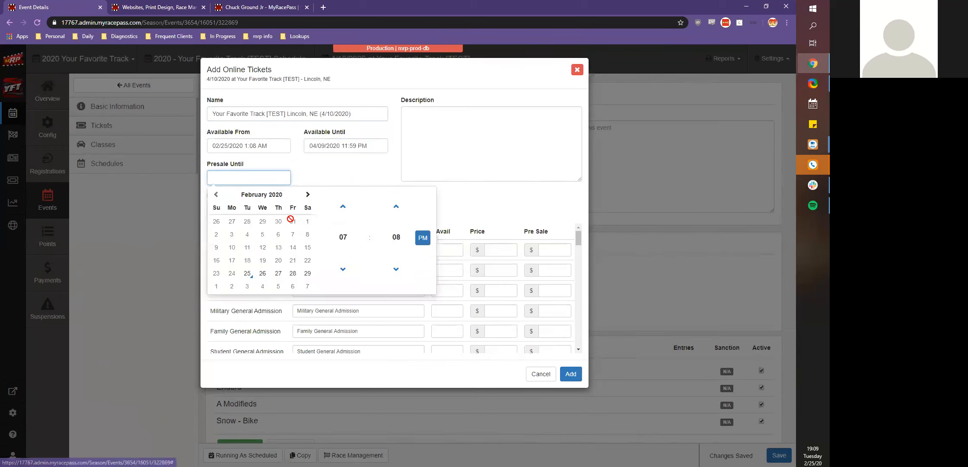
left_click(307, 194)
left_click(293, 235)
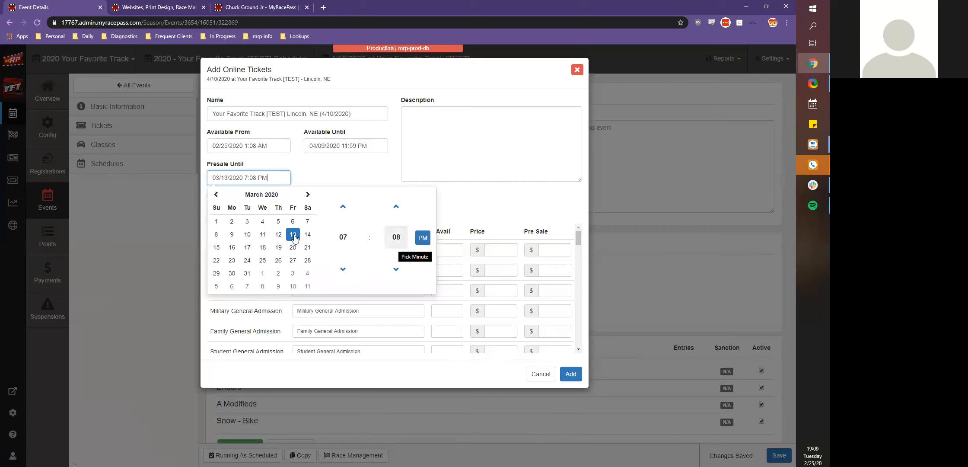
left_click(471, 202)
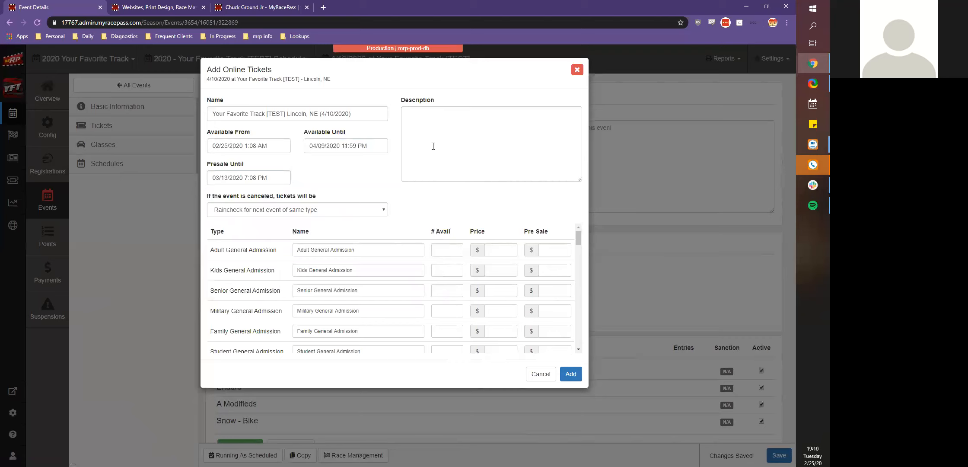
- Review the options for handling tickets if the event is canceled and look through the list of ticket types
left_click(297, 210)
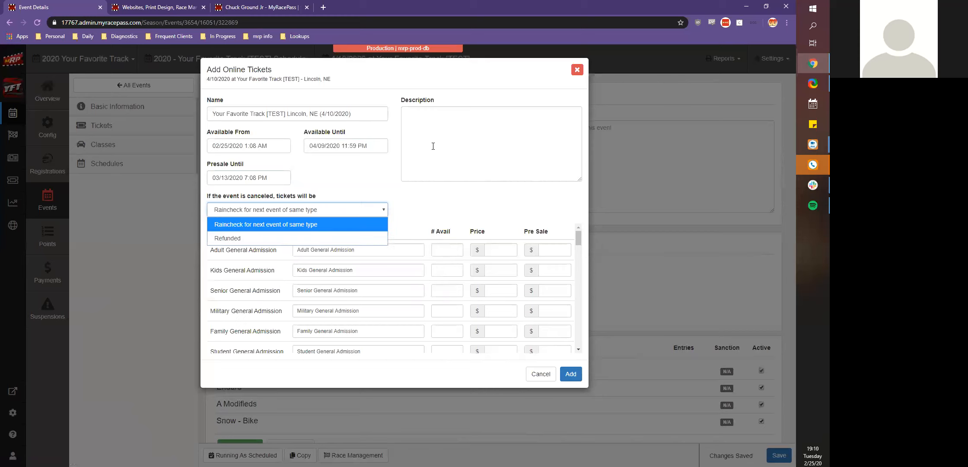
key("Escape")
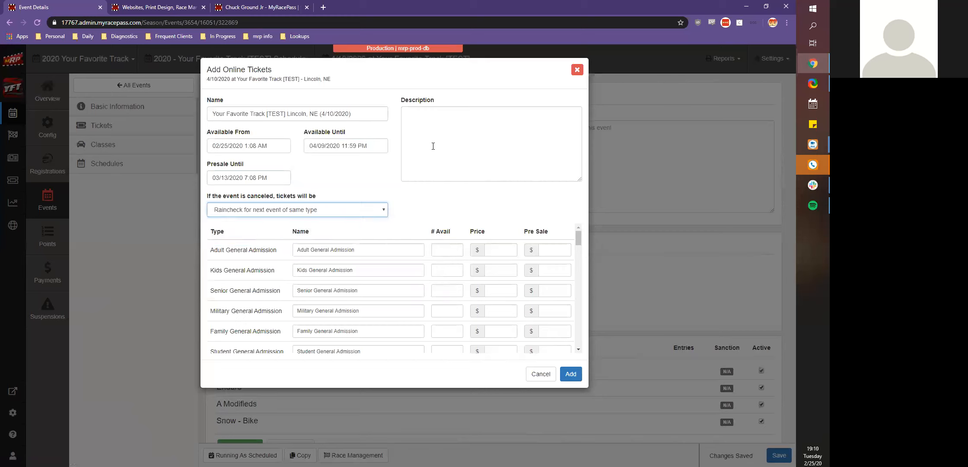
left_click(297, 210)
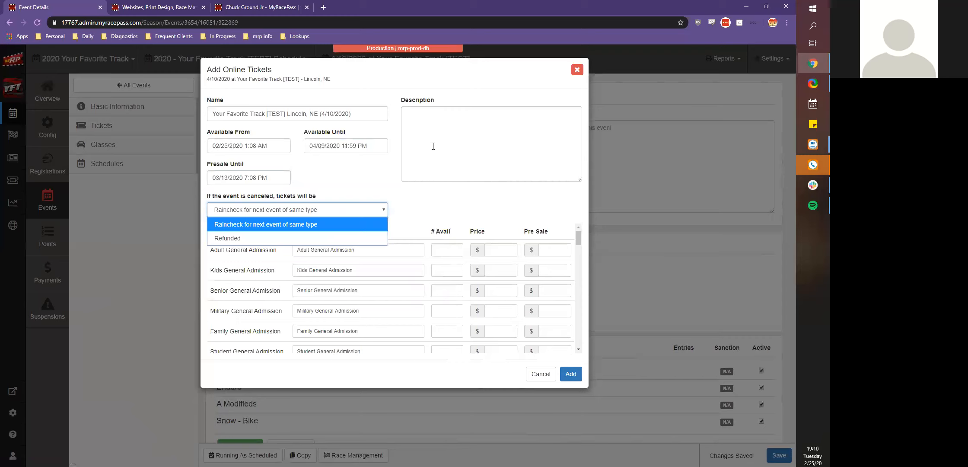
key("Escape")
left_click(433, 146)
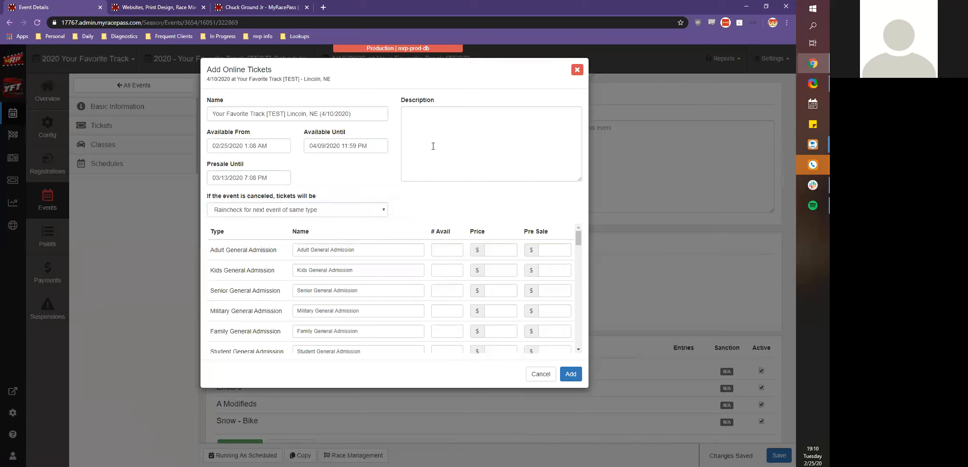
scroll(276, 262, "down", 5)
scroll(295, 268, "down", 12)
scroll(302, 282, "up", 5)
scroll(302, 282, "up", 10)
scroll(301, 305, "up", 1)
- Rename the Kids General Admission ticket to "Kids 10 and up" and make 500 Adult General Admission tickets available
left_click_drag(353, 270, 308, 270)
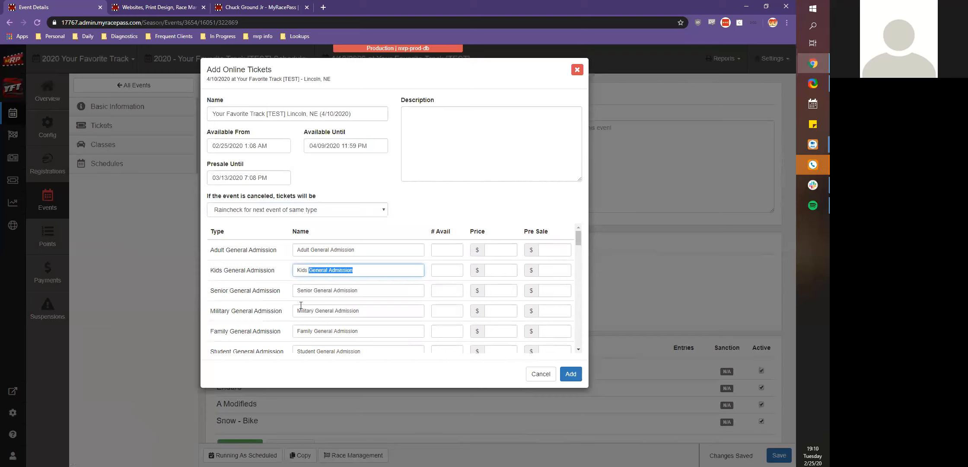
type("10 and u")
key("shift+Tab")
key("shift+Tab")
key("shift+Tab")
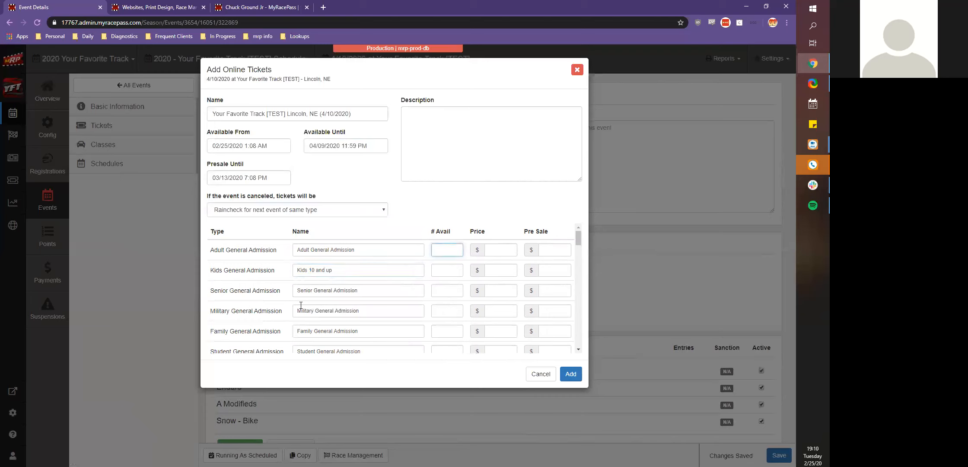
- Price adult tickets at $50.00 with a $30.00 presale, and offer 250 kids tickets at $20.00 with a $10.00 presale
left_click(512, 245)
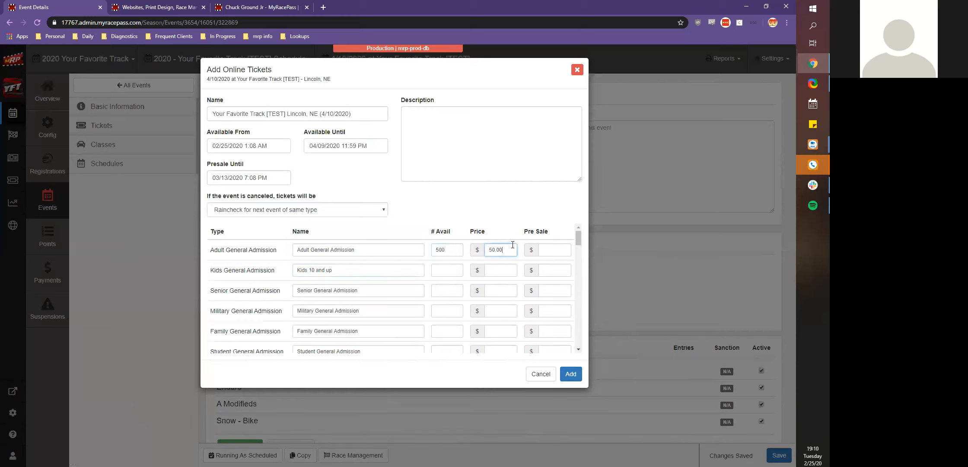
left_click(497, 274)
left_click(553, 250)
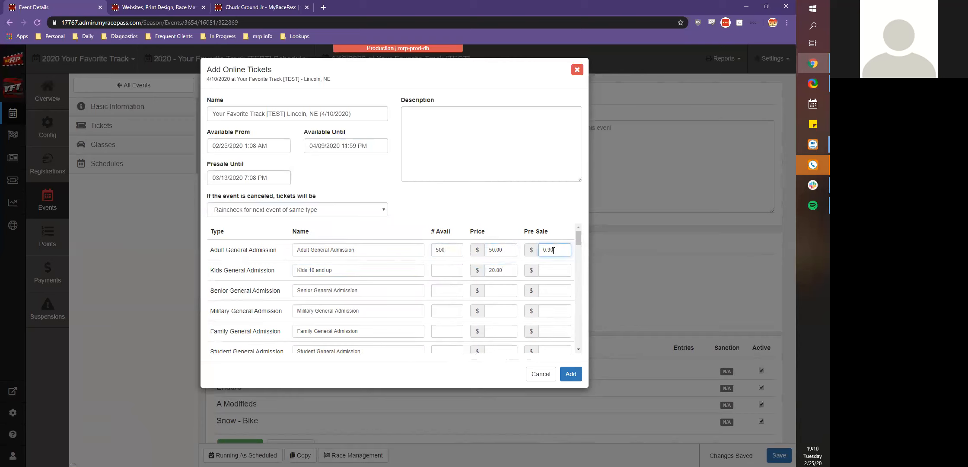
left_click(549, 271)
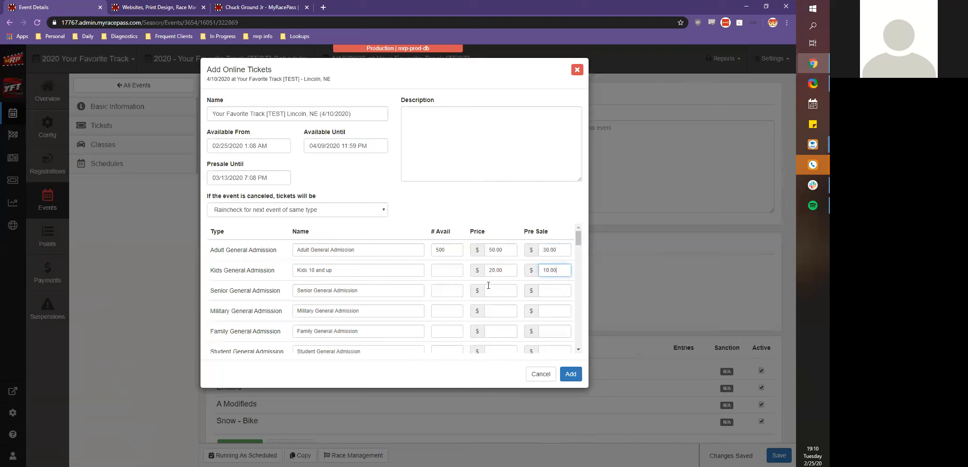
key("shift+Tab")
key("shift+Tab")
type("250")
key("Tab")
- Offer 100 Pit Pass tickets at $25.00 with a $20.00 presale price, and add all the tickets to the event
scroll(488, 285, "down", 10)
scroll(488, 286, "up", 3)
left_click(500, 270)
left_click_drag(500, 274, 491, 281)
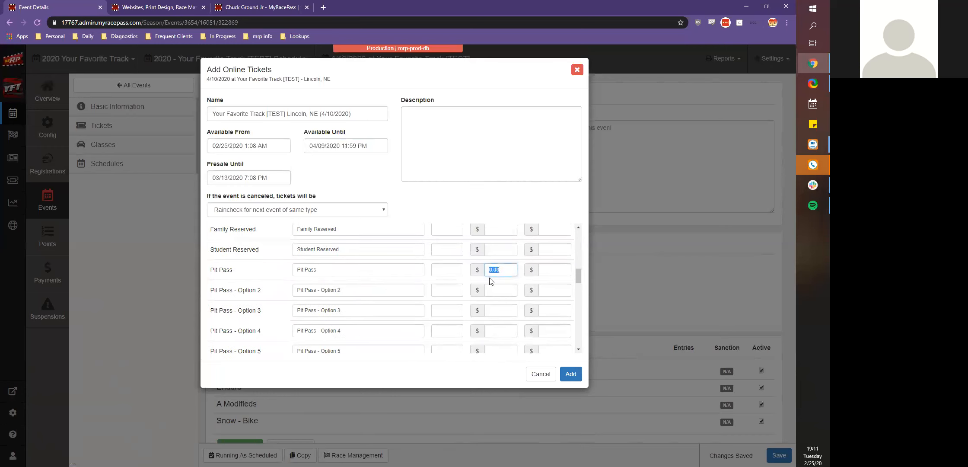
type("25.00")
left_click(560, 270)
type("2000")
type("1")
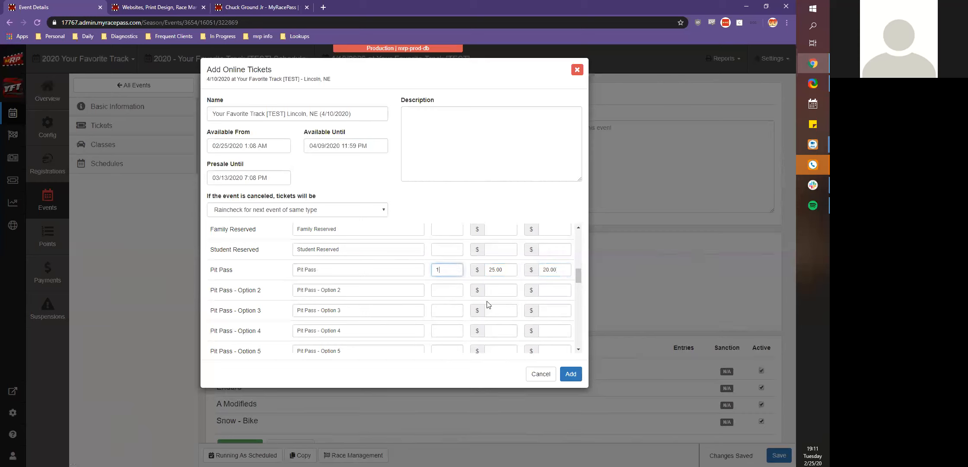
left_click(570, 375)
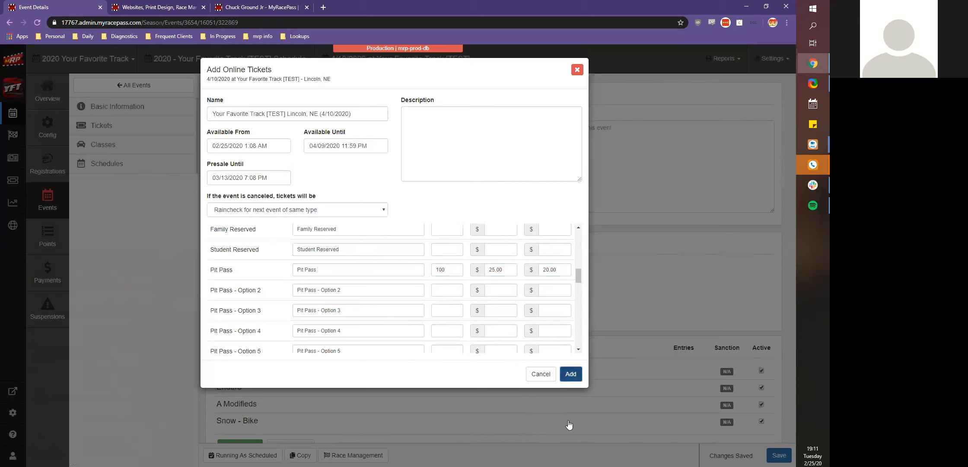
left_click(560, 374)
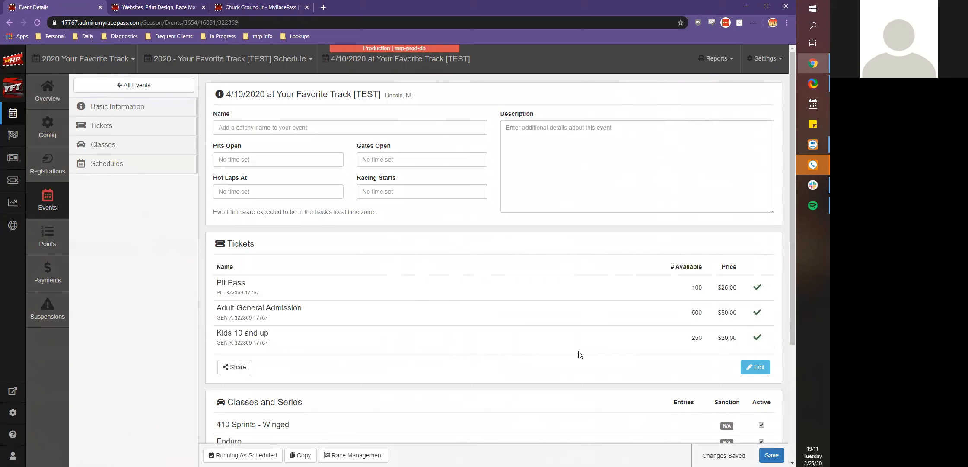
- Open the Your Favorite Track [TEST] Lincoln, NE (4/10/2020) ticket in ticket management and set it to Disabled
left_click(11, 184)
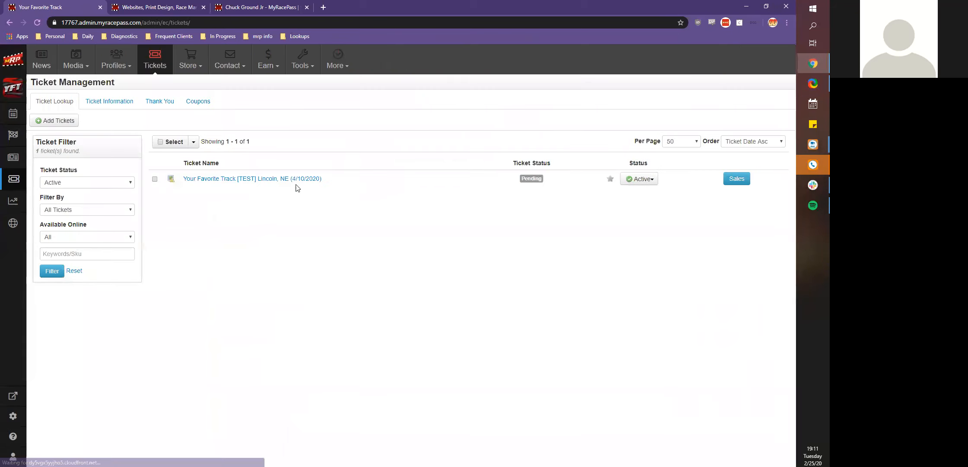
left_click(262, 189)
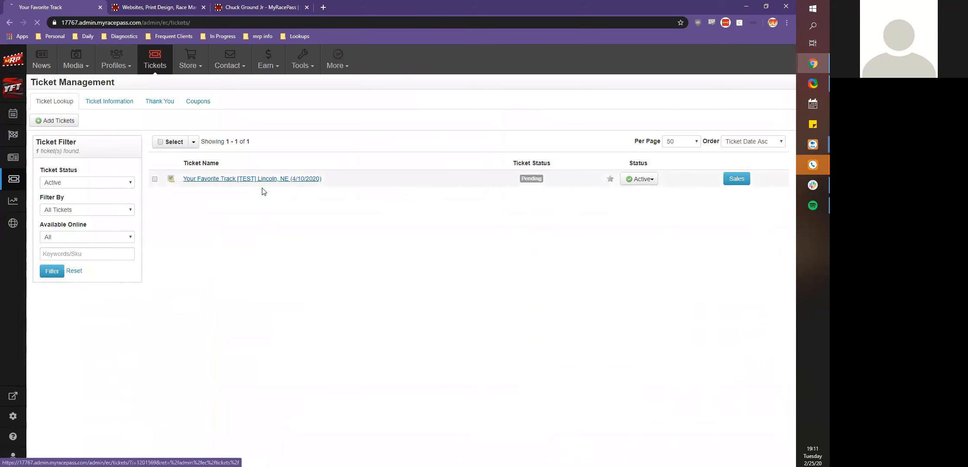
left_click(111, 143)
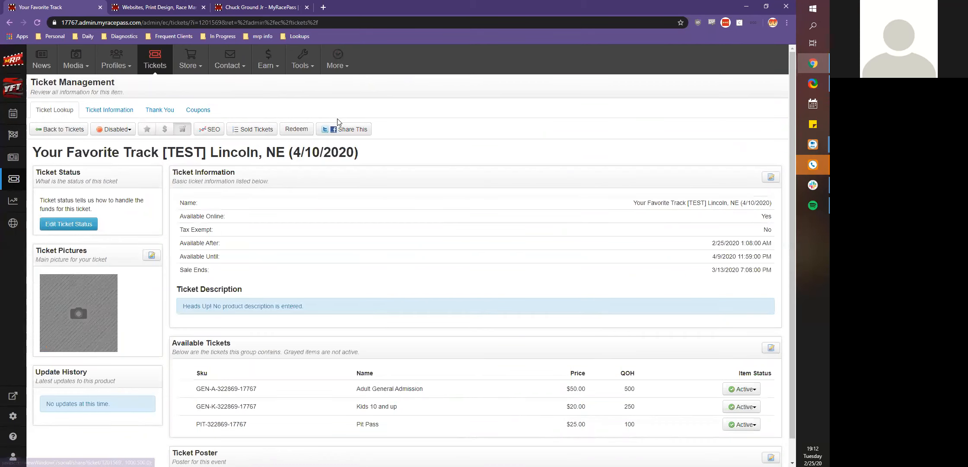
- Examine the ticket's details and the verification requirement for editing its ticket status, without sending a code
scroll(613, 324, "down", 1)
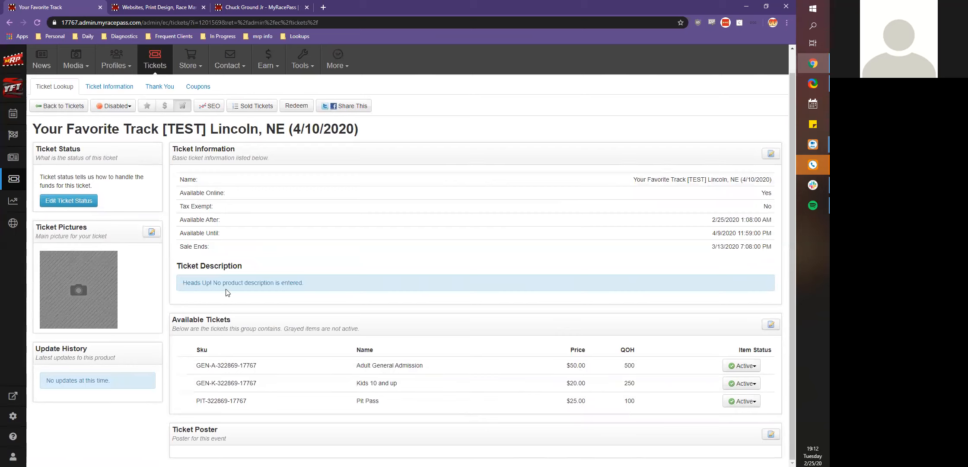
left_click(70, 206)
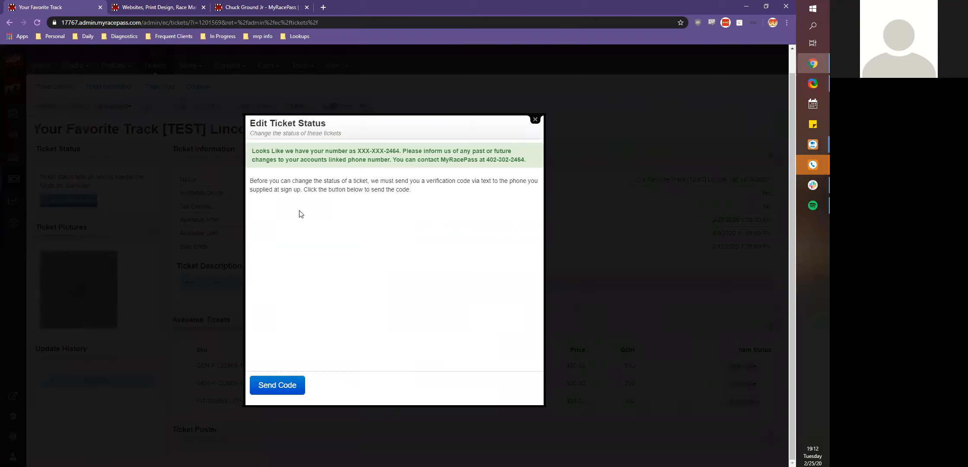
left_click(534, 120)
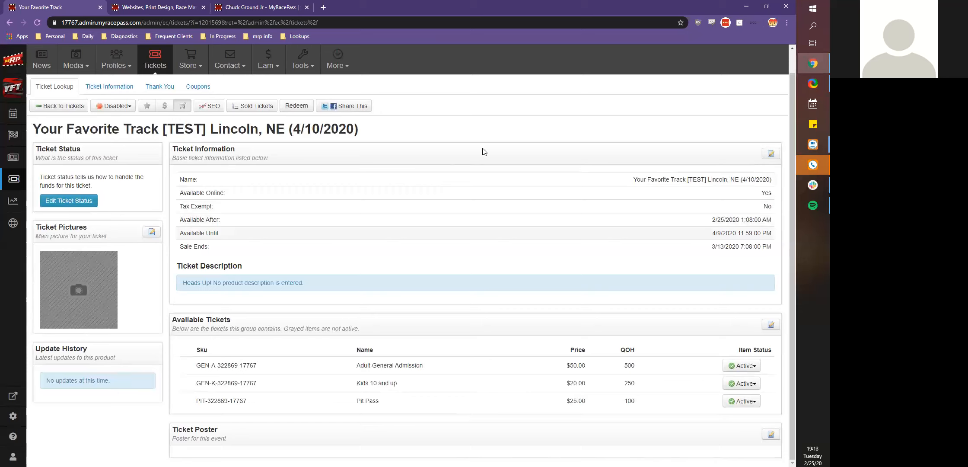
scroll(484, 152, "up", 1)
scroll(484, 152, "down", 1)
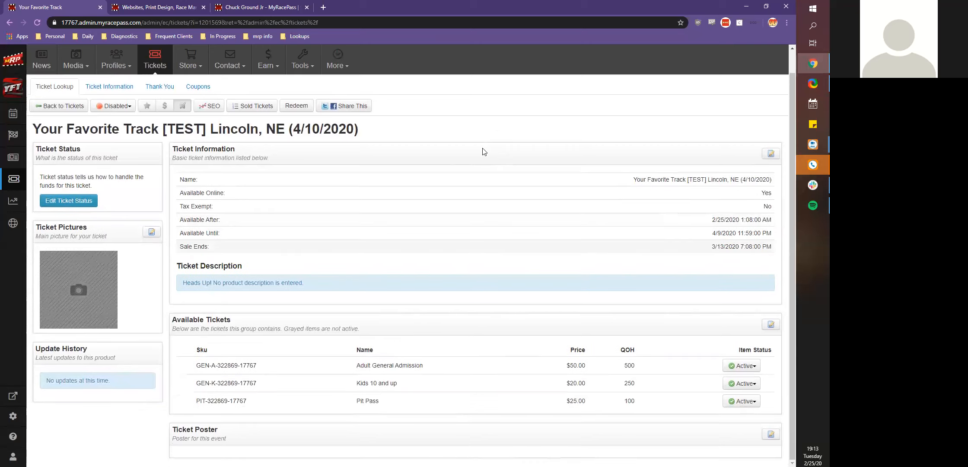
- Return to the ticket list and filter it by the Disabled ticket status
left_click(67, 108)
left_click(86, 173)
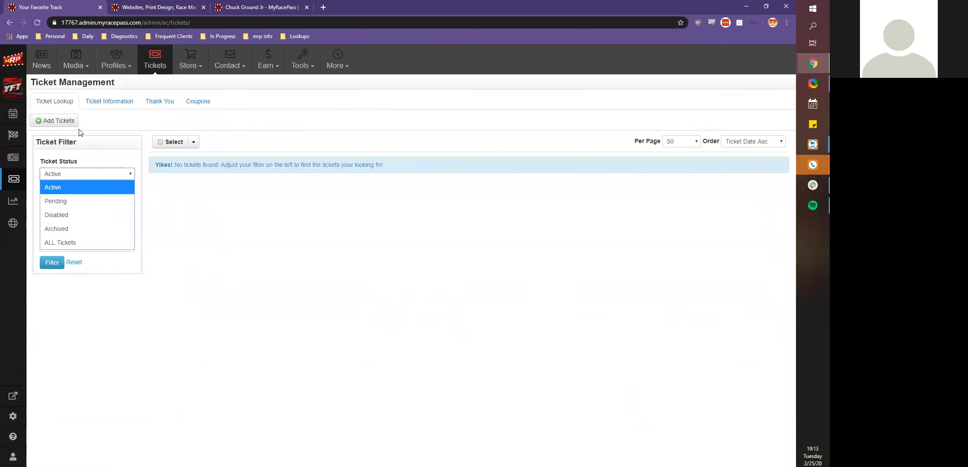
left_click(60, 215)
left_click(52, 262)
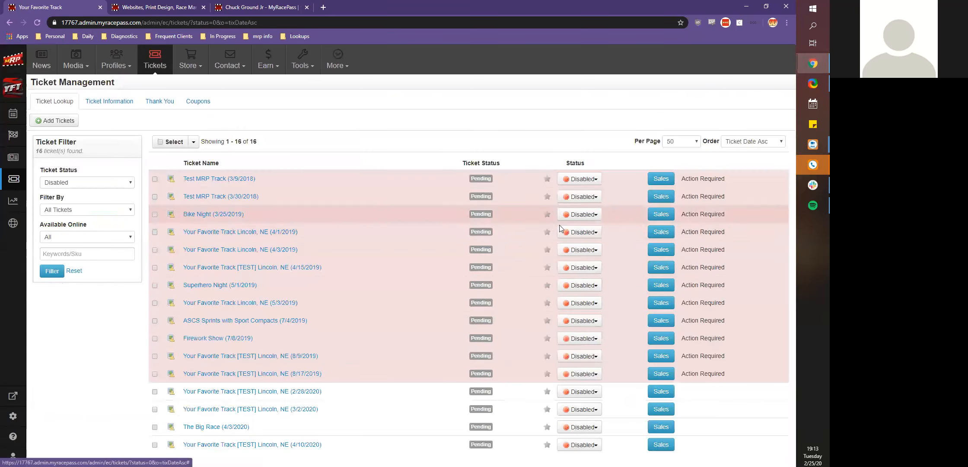
- Open the Bike Night (3/25/2019) sales report in a separate tab and review its sold tickets and ticket summary
right_click(656, 214)
left_click(663, 215)
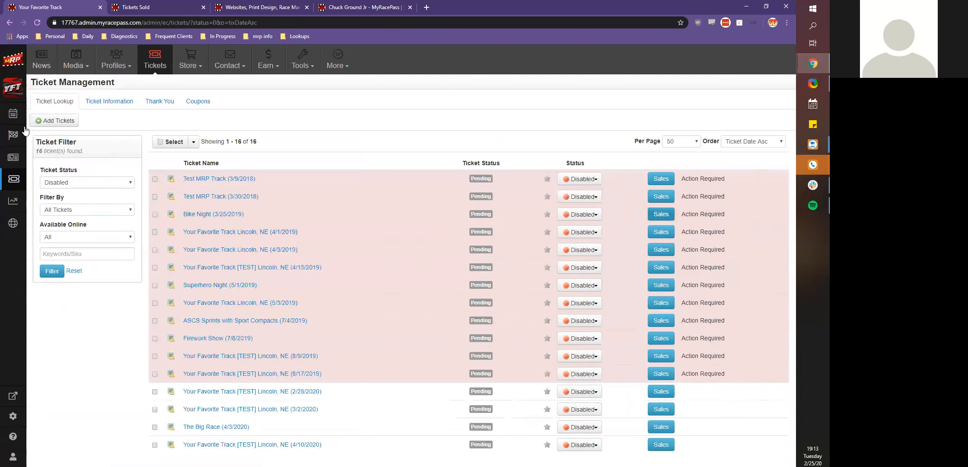
left_click(165, 7)
scroll(207, 114, "down", 3)
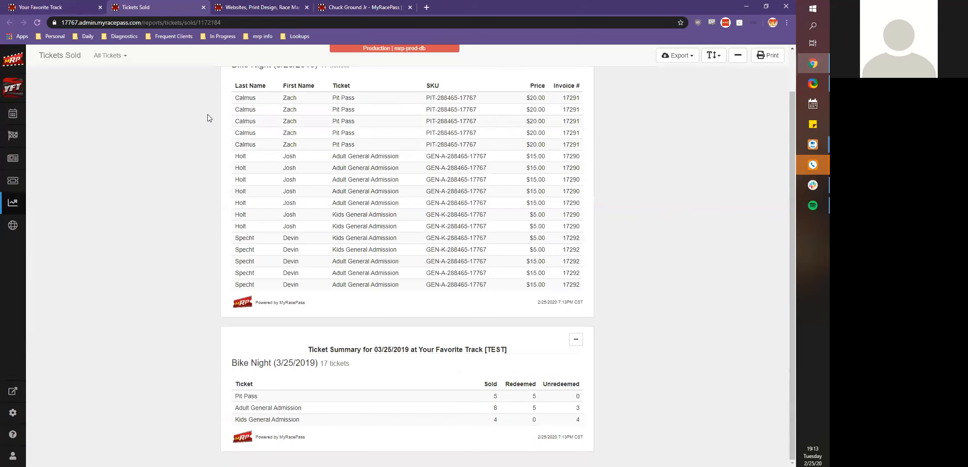
scroll(208, 114, "up", 3)
- Filter the Tickets Sold report to Pit Pass, and switch it back to All Tickets
left_click(113, 64)
left_click(100, 97)
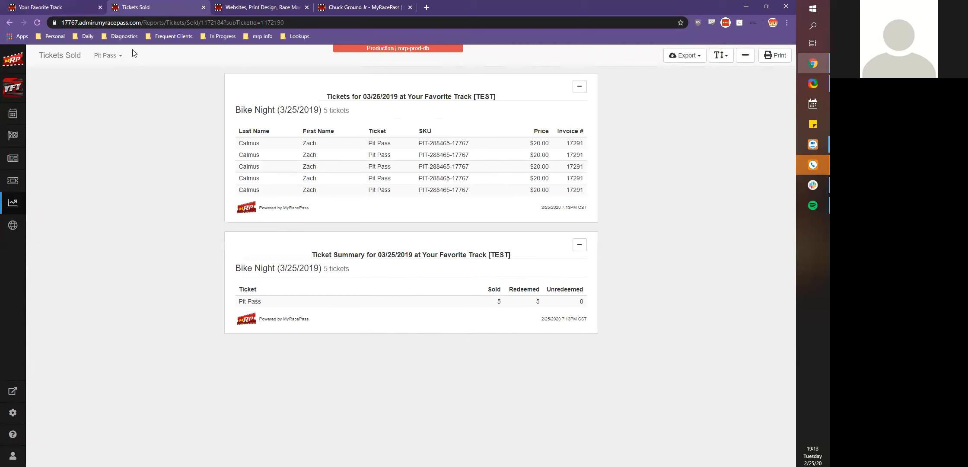
left_click(113, 61)
left_click(113, 74)
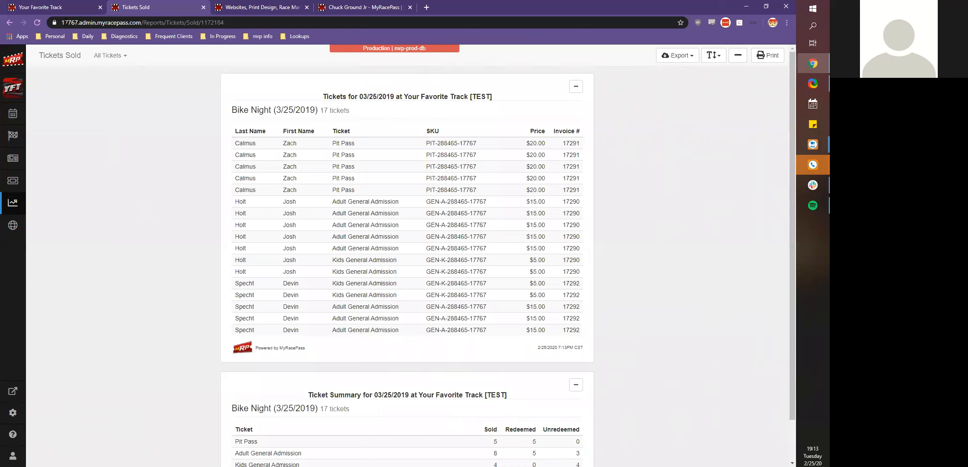
- Open the redemption page of the Bike Night (3/25/2019) ticket and review its pending and redeemed tickets
left_click(62, 6)
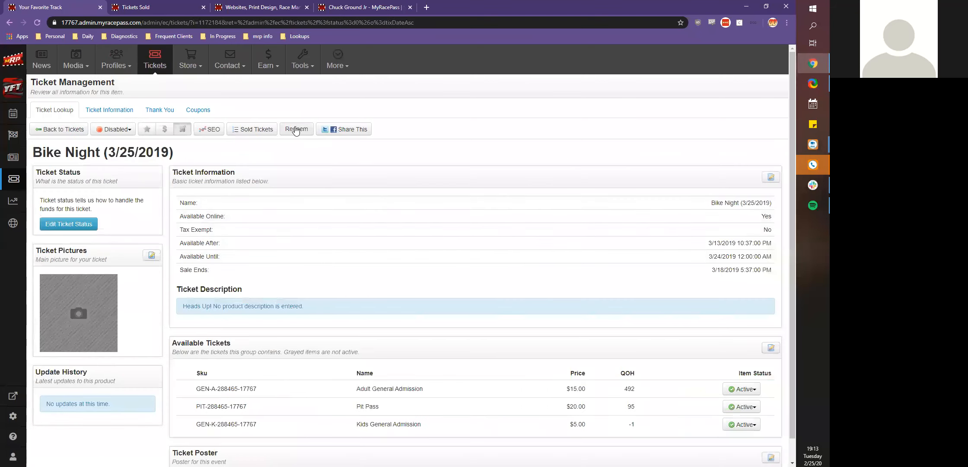
left_click(298, 131)
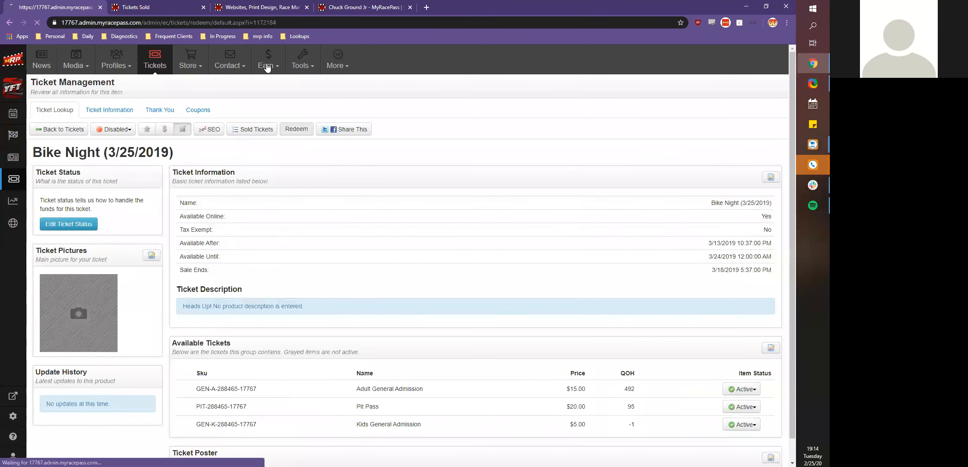
left_click(199, 227)
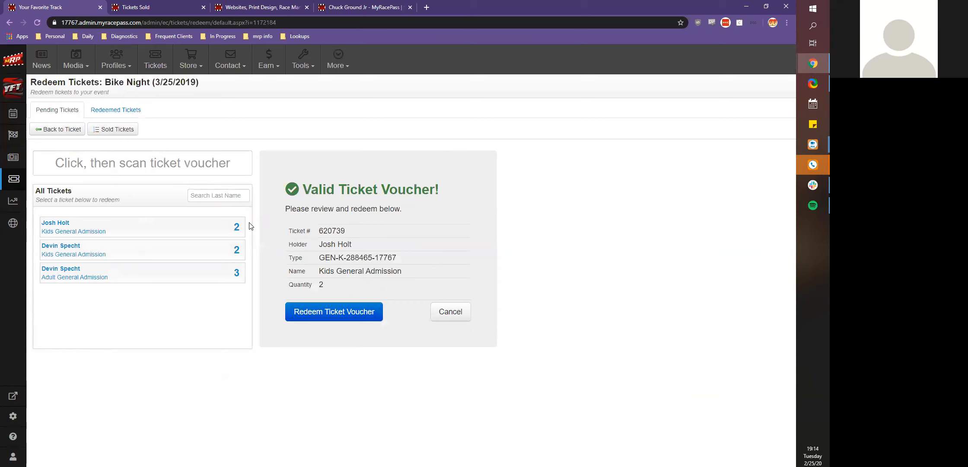
left_click(115, 110)
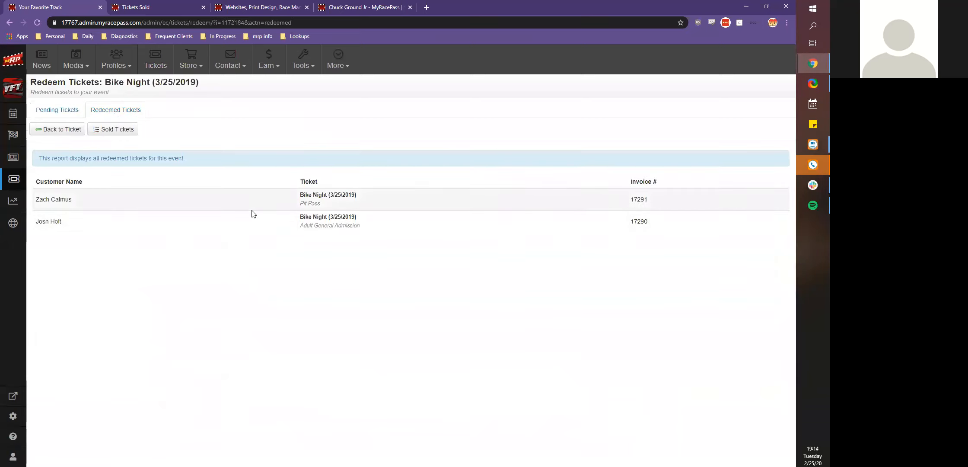
left_click_drag(659, 199, 631, 200)
left_click(68, 110)
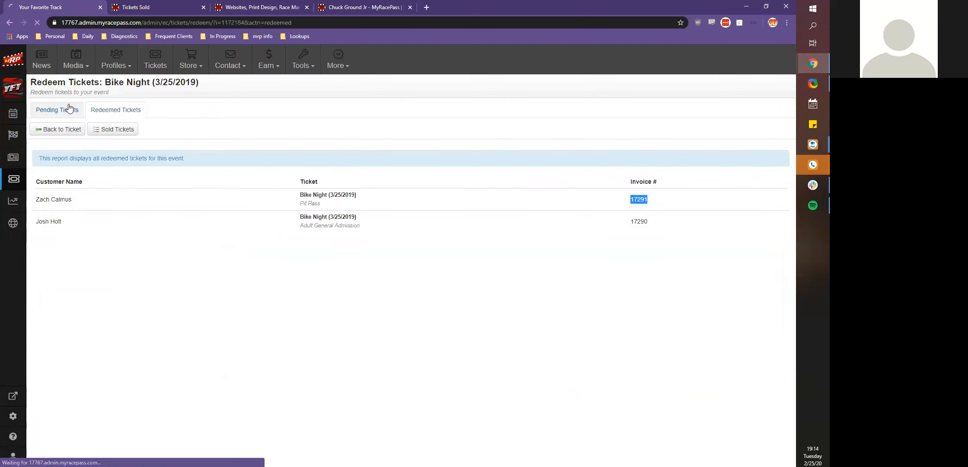
- Look up the first pending Kids General Admission voucher by its ticket number and redeem it
left_click(142, 227)
double_click(332, 231)
key("ctrl+c")
left_click(300, 220)
key("ctrl+v")
key("Return")
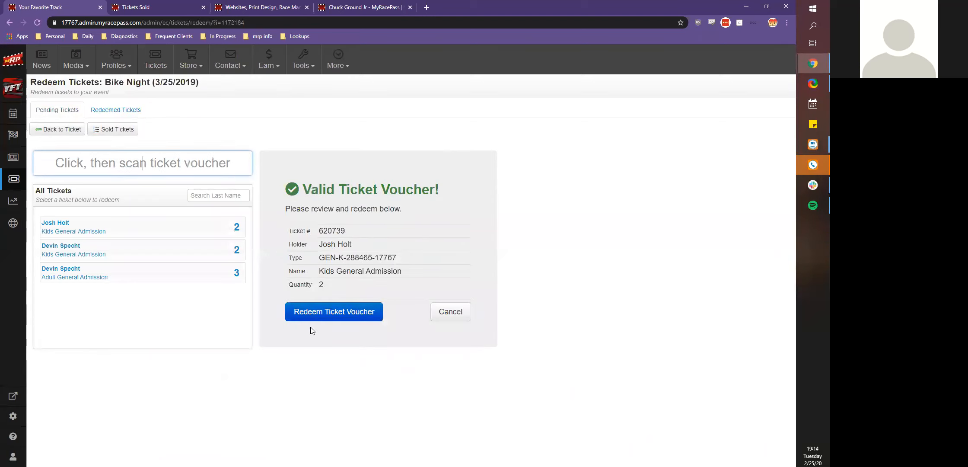
left_click(313, 316)
- Submit the same voucher's ticket number again to test a repeat redemption, and return to the pending tickets
key("ctrl+v")
key("Return")
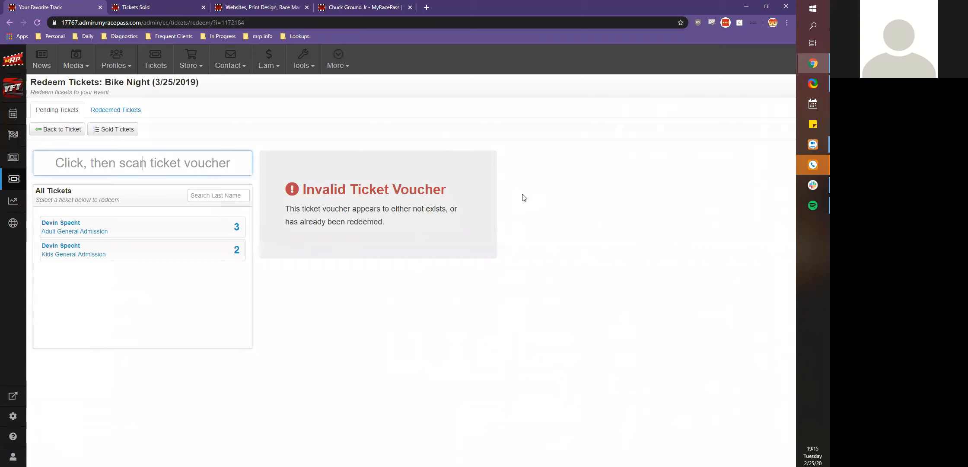
left_click(63, 110)
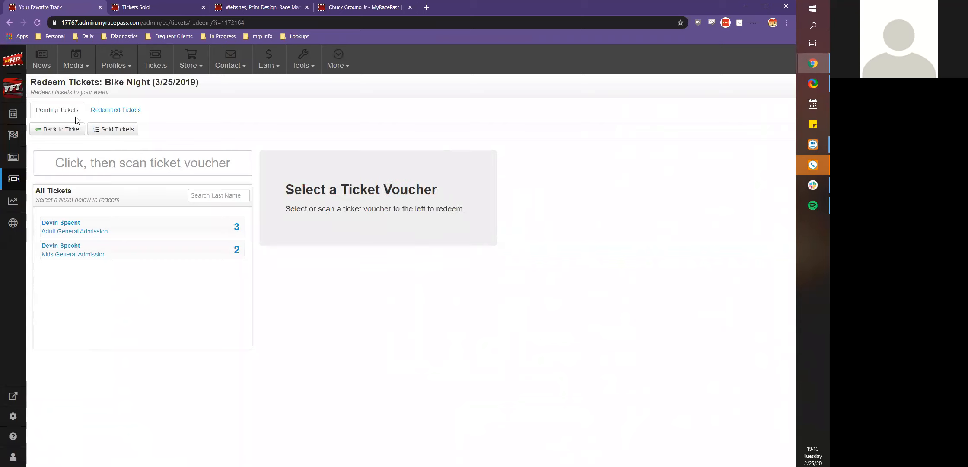
- Review the ticket policies, the customer thank-you information and the default coupons in ticket management
left_click(13, 179)
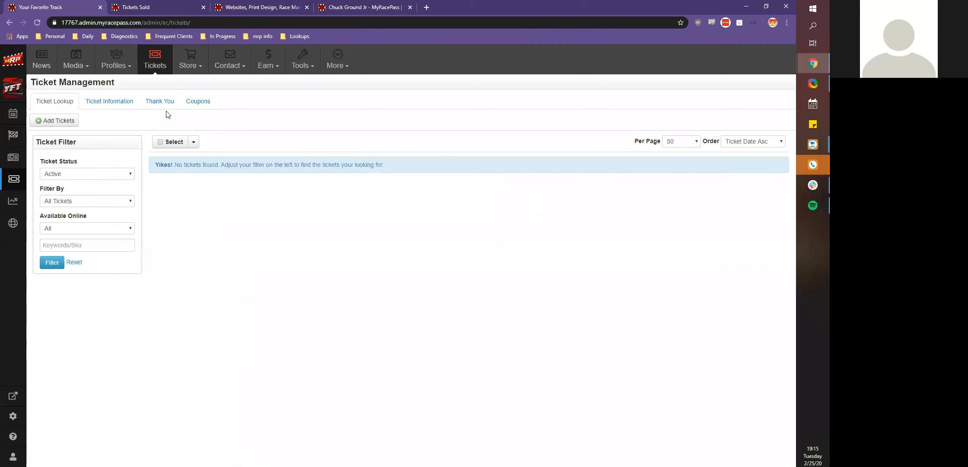
left_click(109, 102)
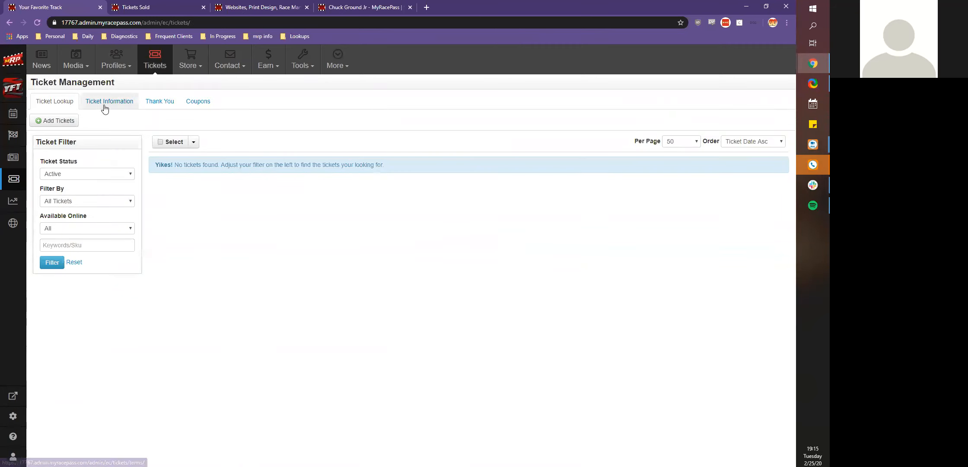
scroll(260, 147, "down", 1)
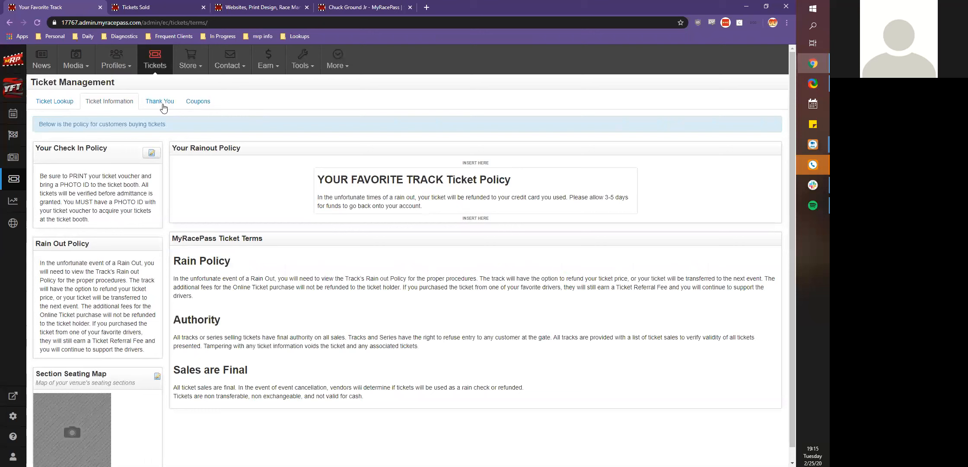
left_click(160, 108)
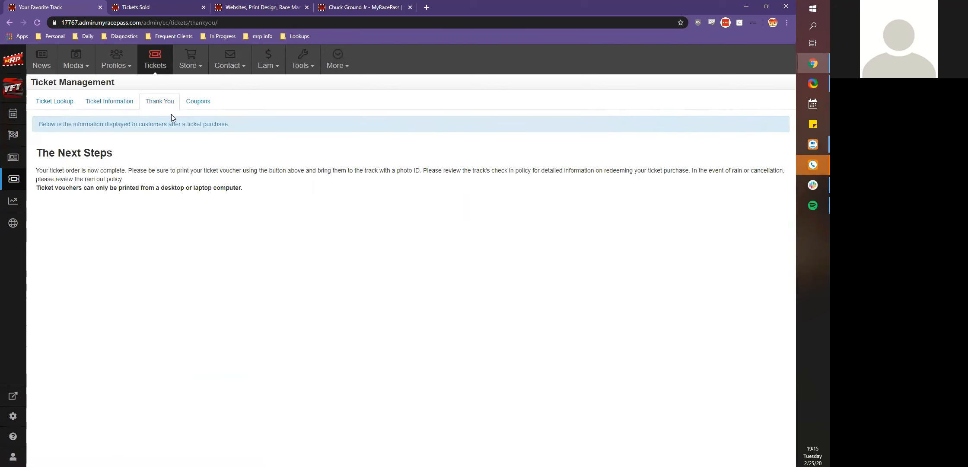
left_click(196, 104)
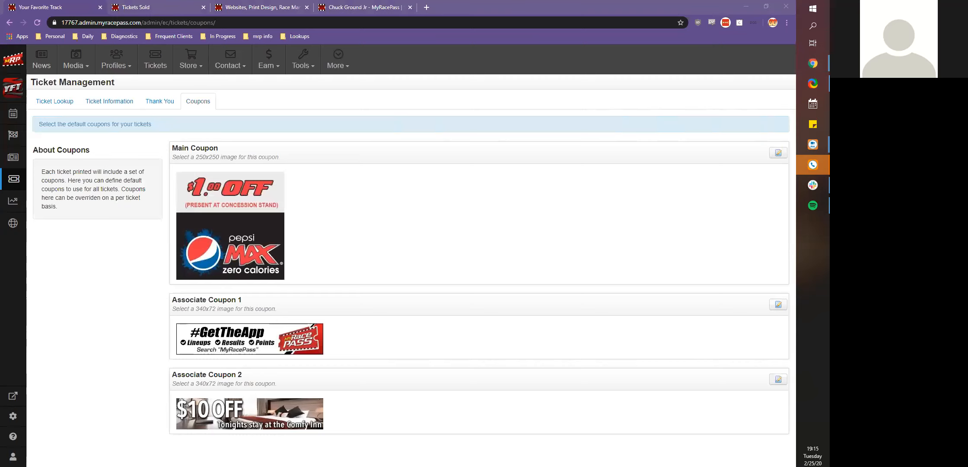
- Open the sample voucher MRPFRAME-8580.pdf, examine its ticket details, coupons and policies, close it and return to the ticket lookup
key("super+e")
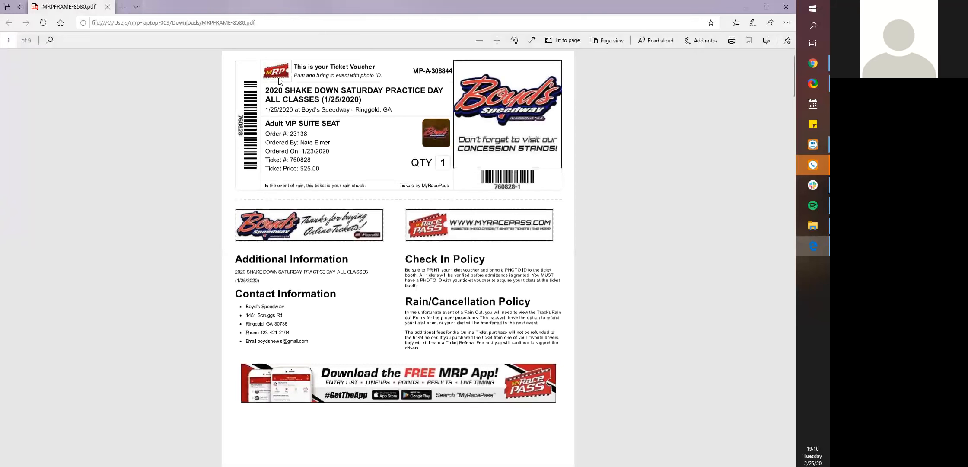
scroll(322, 79, "down", 1)
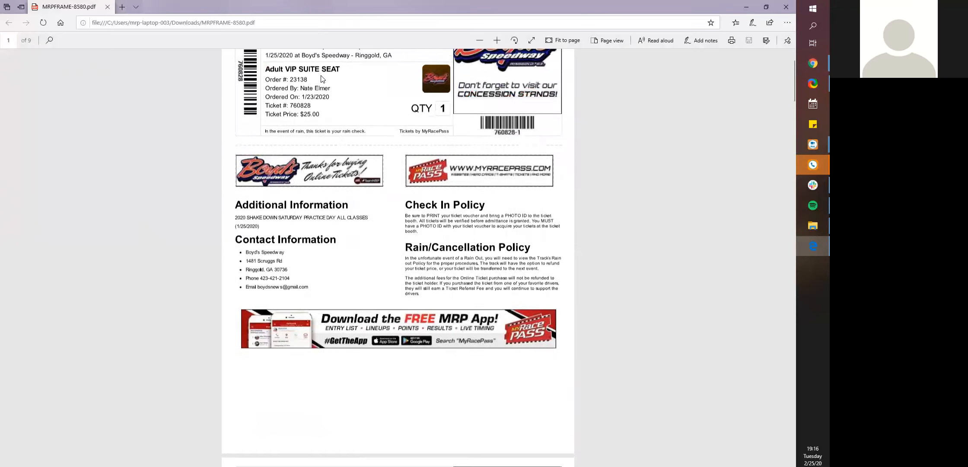
scroll(276, 186, "down", 6)
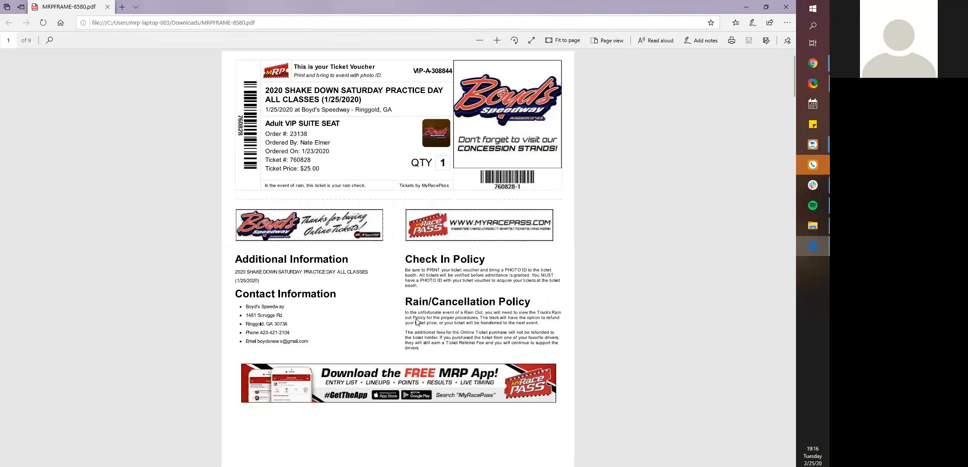
scroll(281, 310, "down", 6)
scroll(298, 191, "down", 19)
scroll(283, 240, "up", 13)
scroll(282, 239, "up", 9)
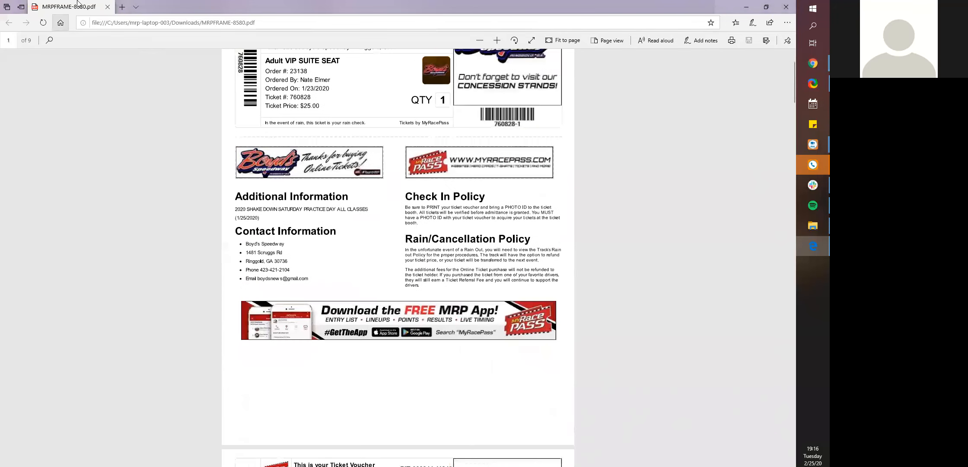
left_click(107, 6)
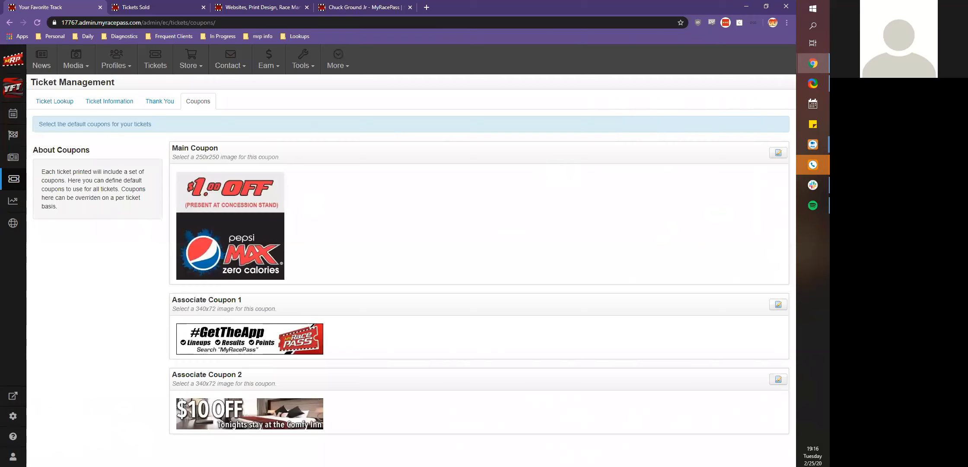
left_click(65, 104)
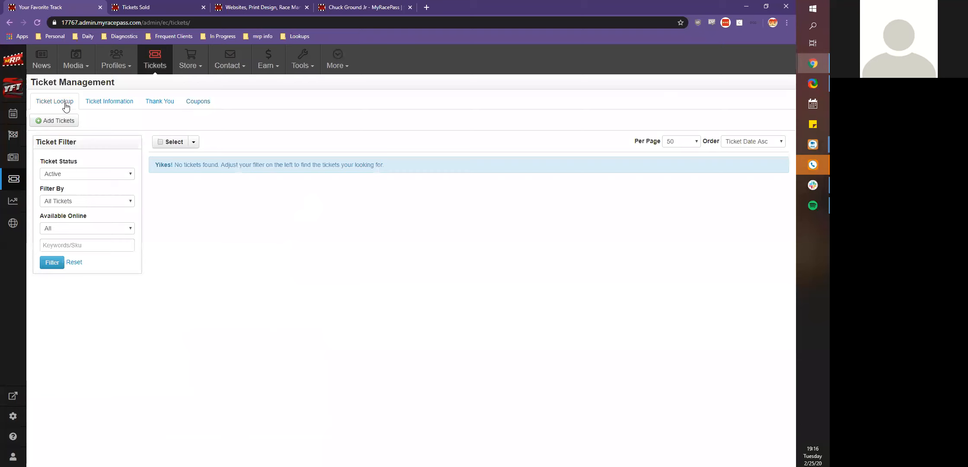
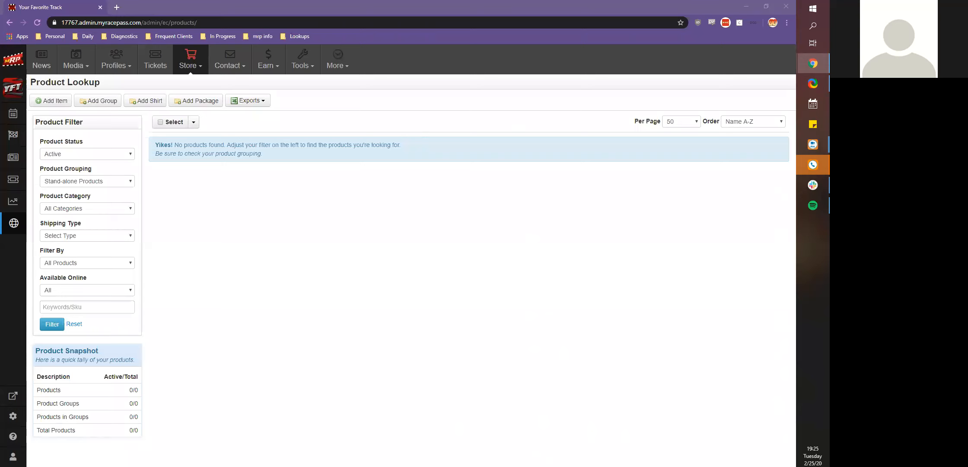
- Open the 2020 Your Favorite Track season's registrations, and open the organization's contact list from the season settings
left_click(17, 118)
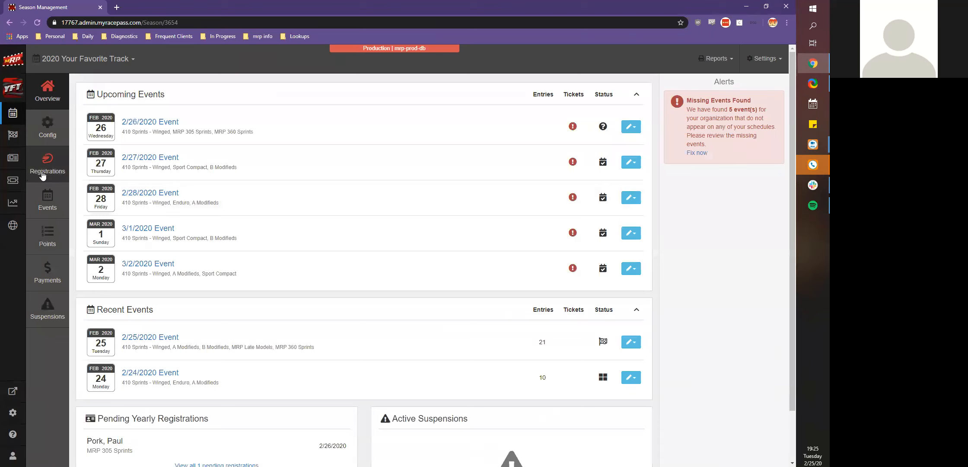
left_click(42, 178)
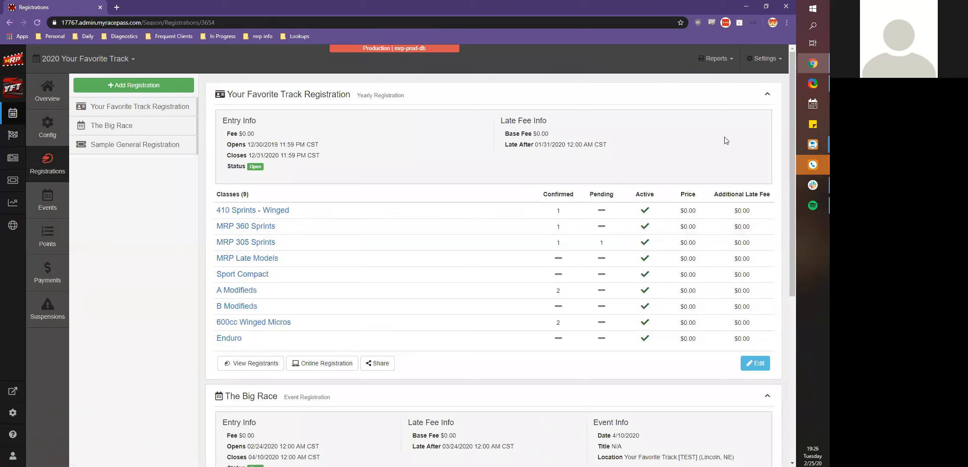
left_click(748, 71)
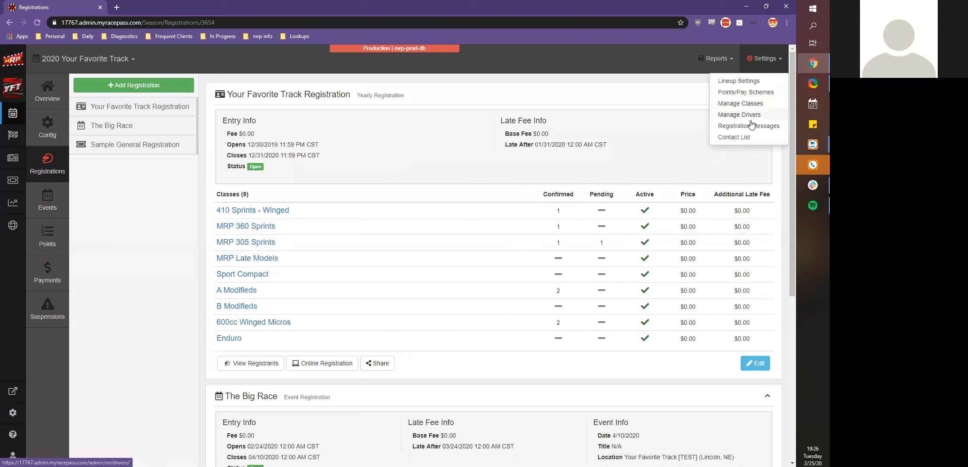
left_click(742, 137)
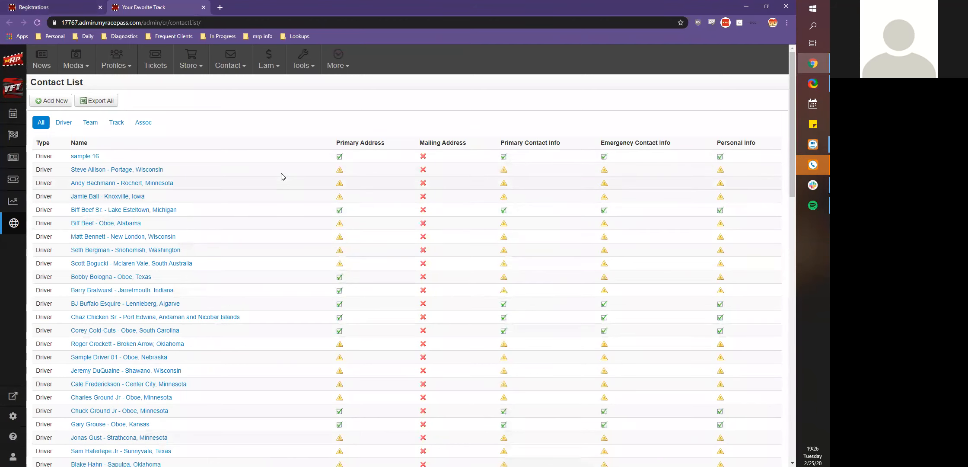
- Examine the drivers' entries in the contact list and view one driver's primary address without editing it
scroll(281, 176, "down", 3)
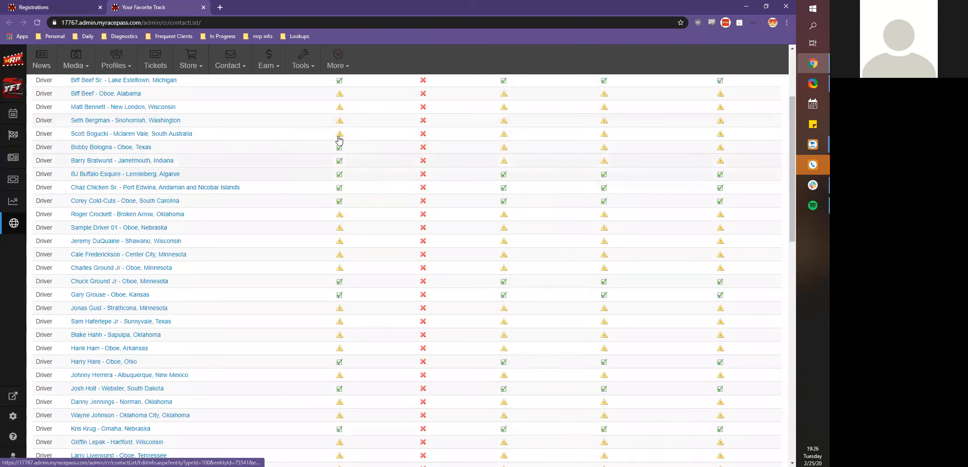
left_click(339, 138)
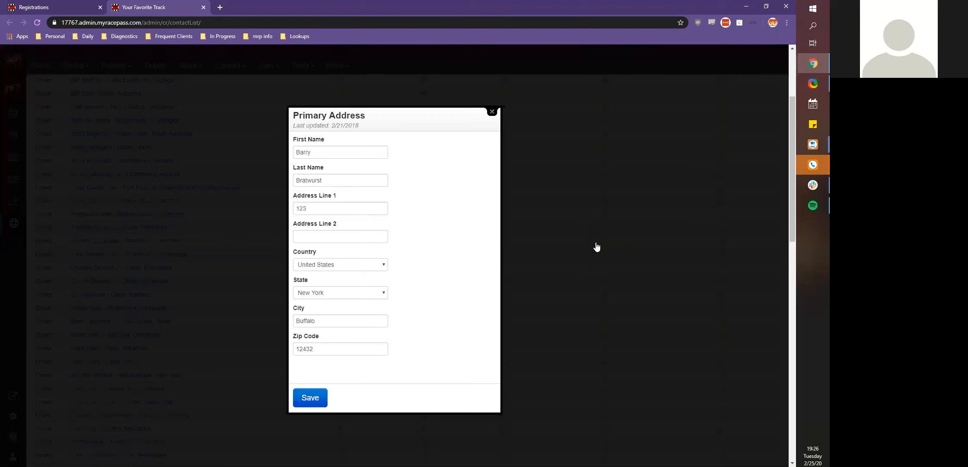
left_click(492, 112)
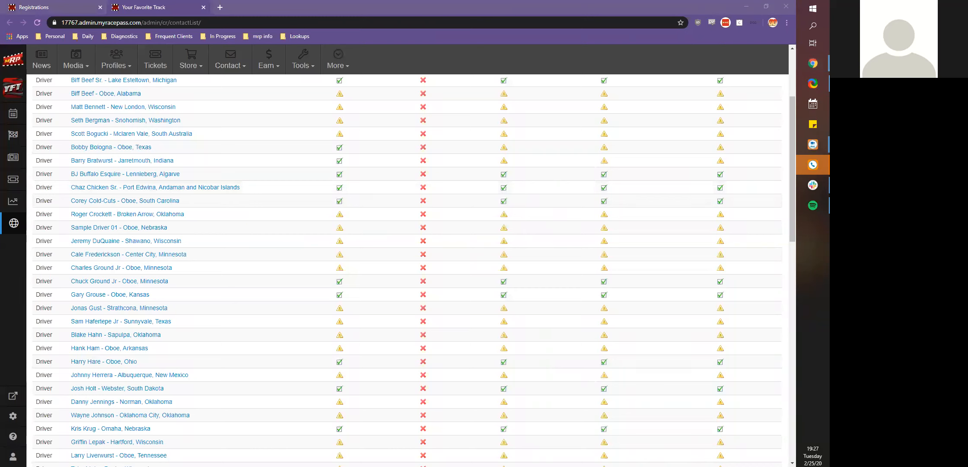
- Reopen the sample voucher MRPFRAME-8580.pdf for another look and close it
key("super+e")
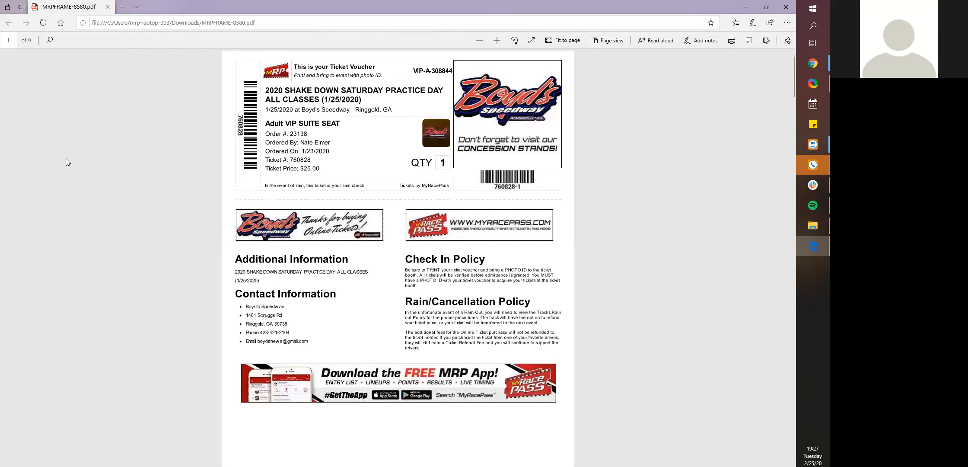
left_click(107, 10)
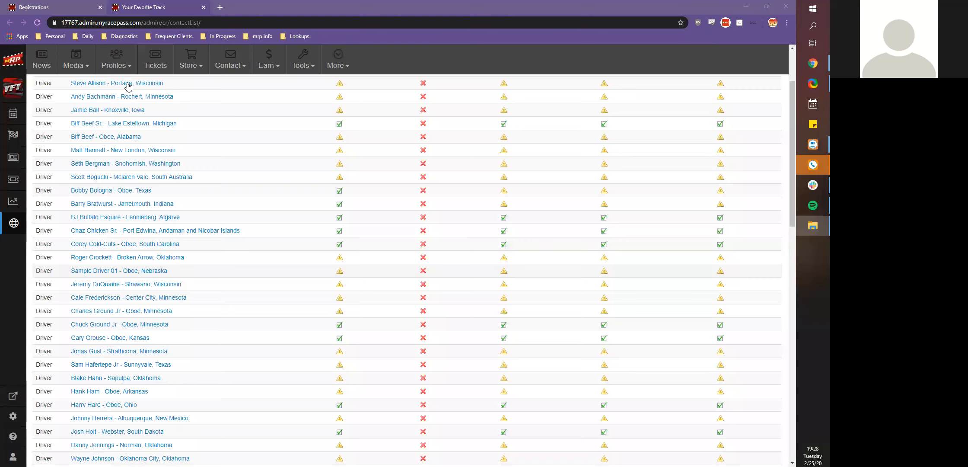
- Filter the ticket lookup to Disabled tickets and open the sales report for Bike Night (3/25/2019)
left_click(10, 191)
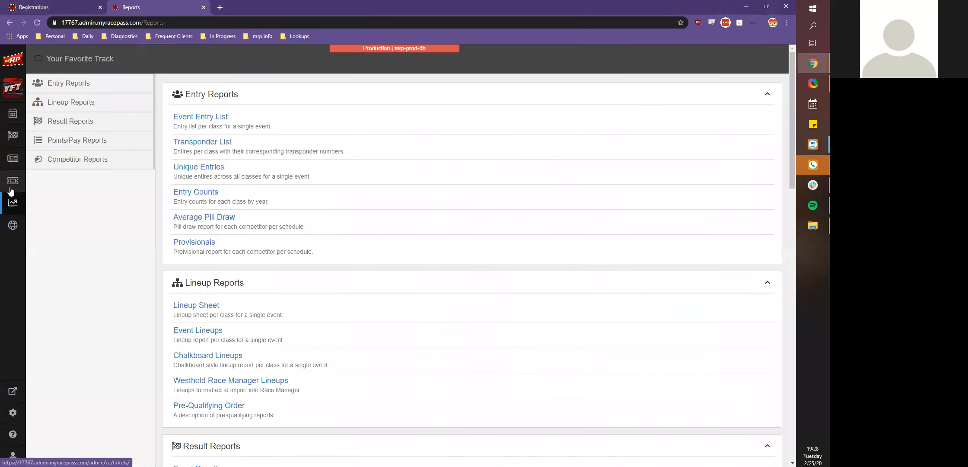
left_click(10, 190)
left_click(71, 175)
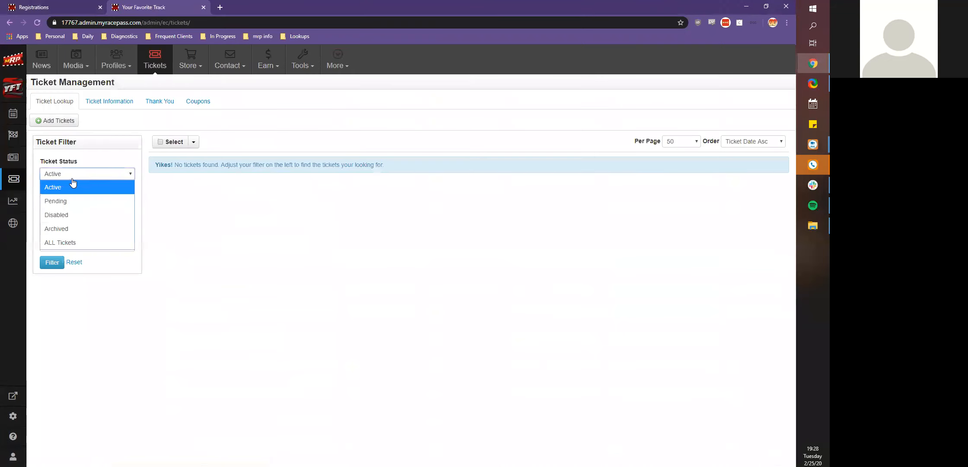
left_click(67, 214)
left_click(49, 263)
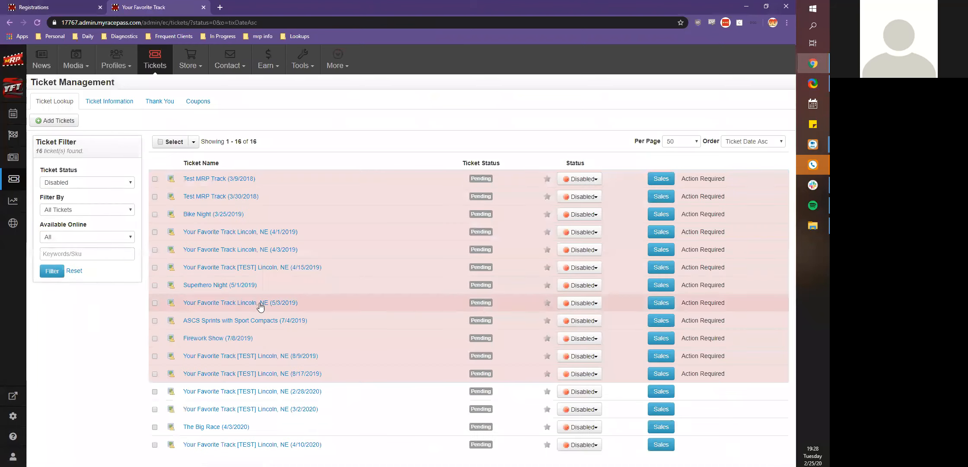
left_click(652, 214)
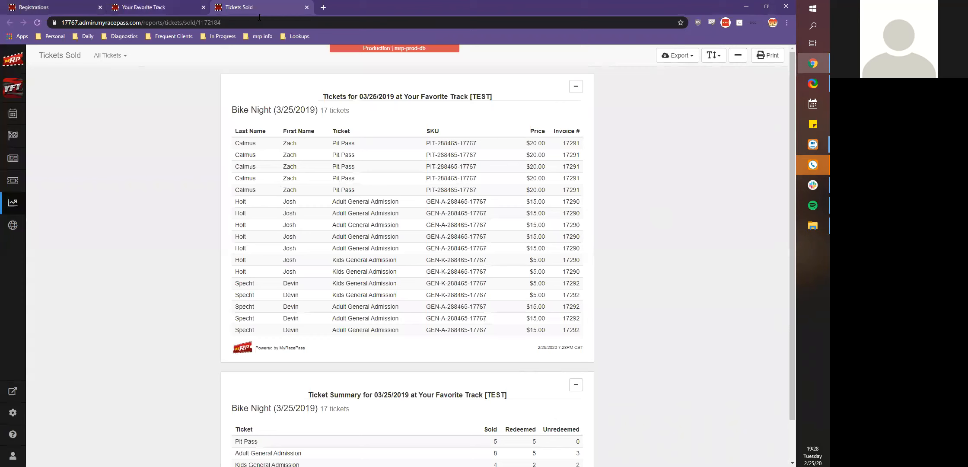
- Return to the ticket lookup with its default Active filter, and close the File Explorer window left open in the background
left_click(128, 7)
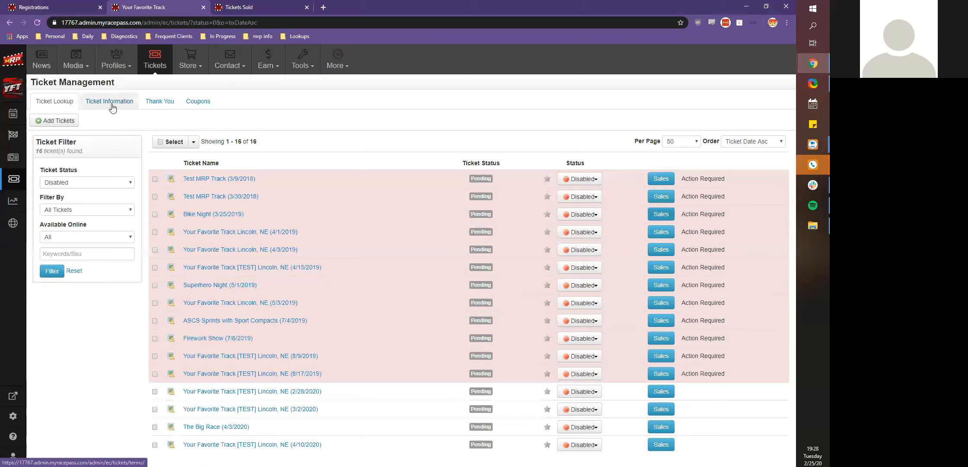
left_click(18, 181)
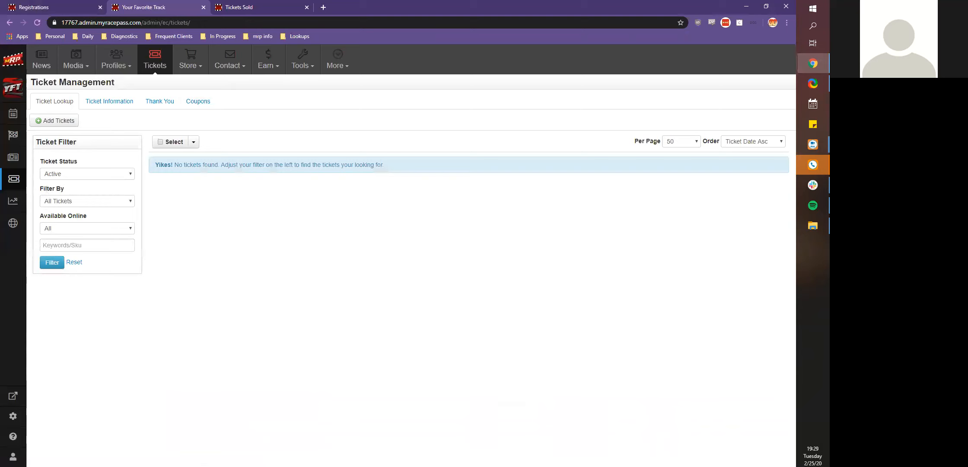
key("alt+Tab")
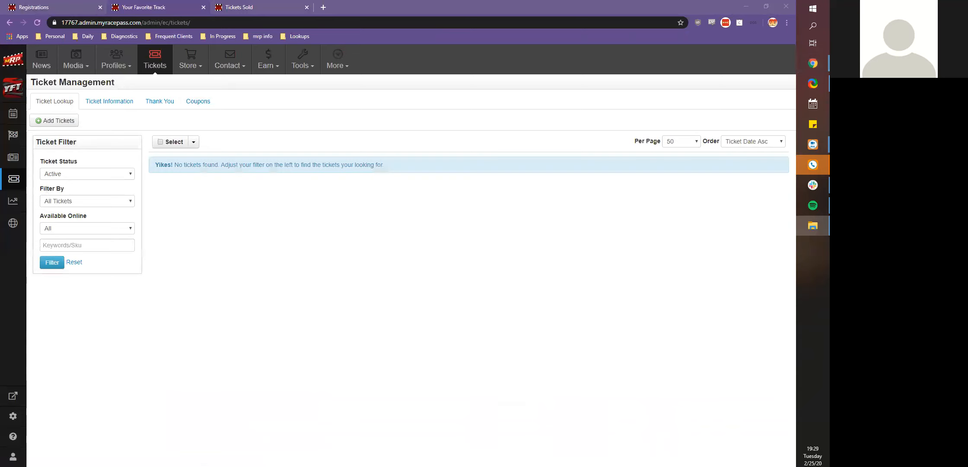
key("alt+F4")
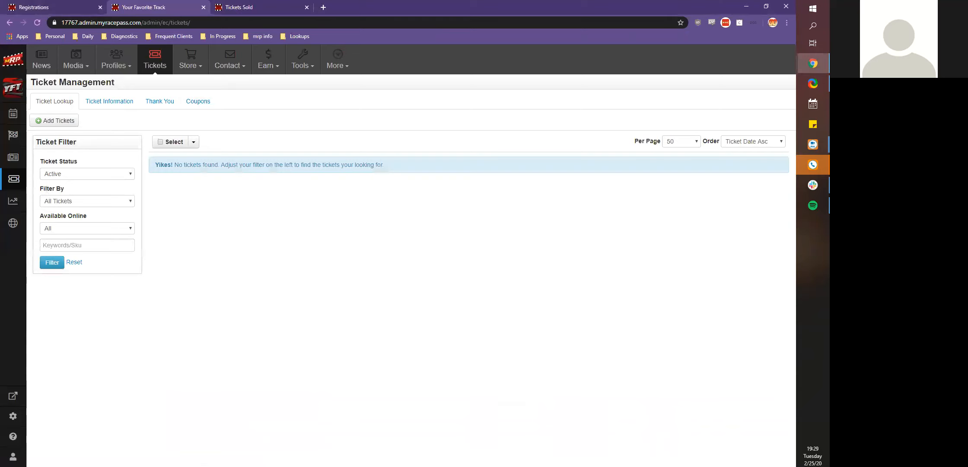